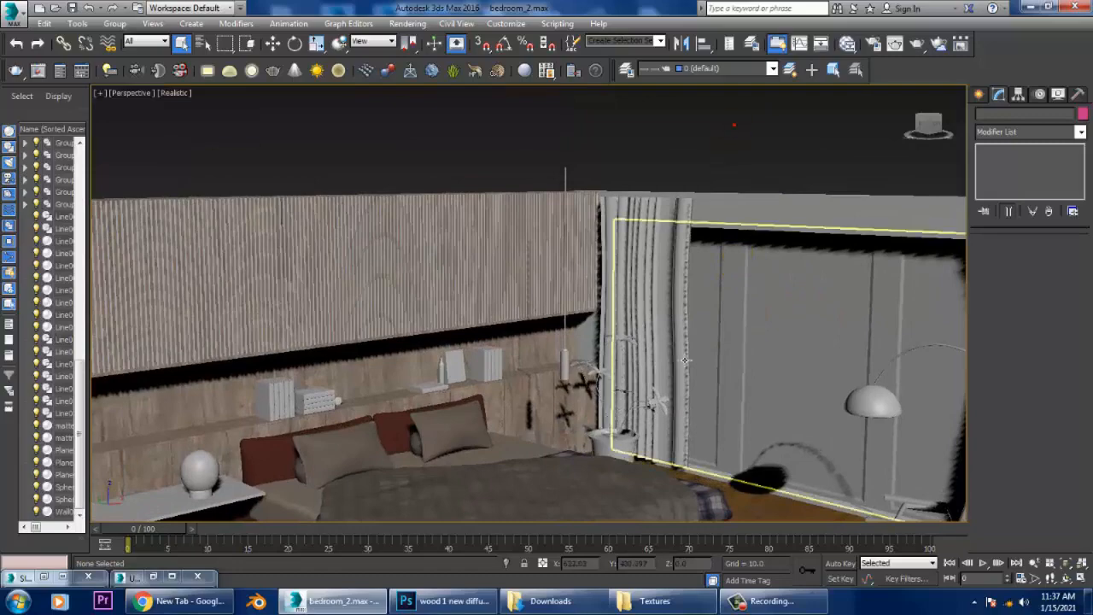
- Open the bedroom reference image Untitled.jpg for viewing and place it beside the perspective view of the scene
middle_drag(670, 278, 735, 128)
scroll(758, 278, down, 3)
scroll(726, 350, up, 3)
alt+middle_drag(653, 366, 798, 354)
click(405, 23)
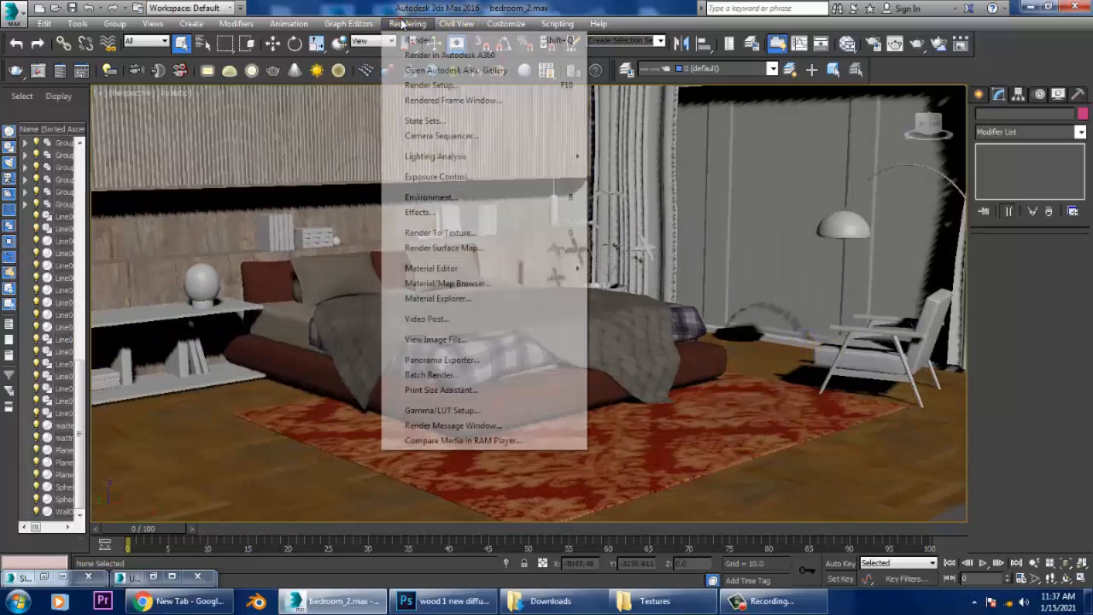
click(436, 339)
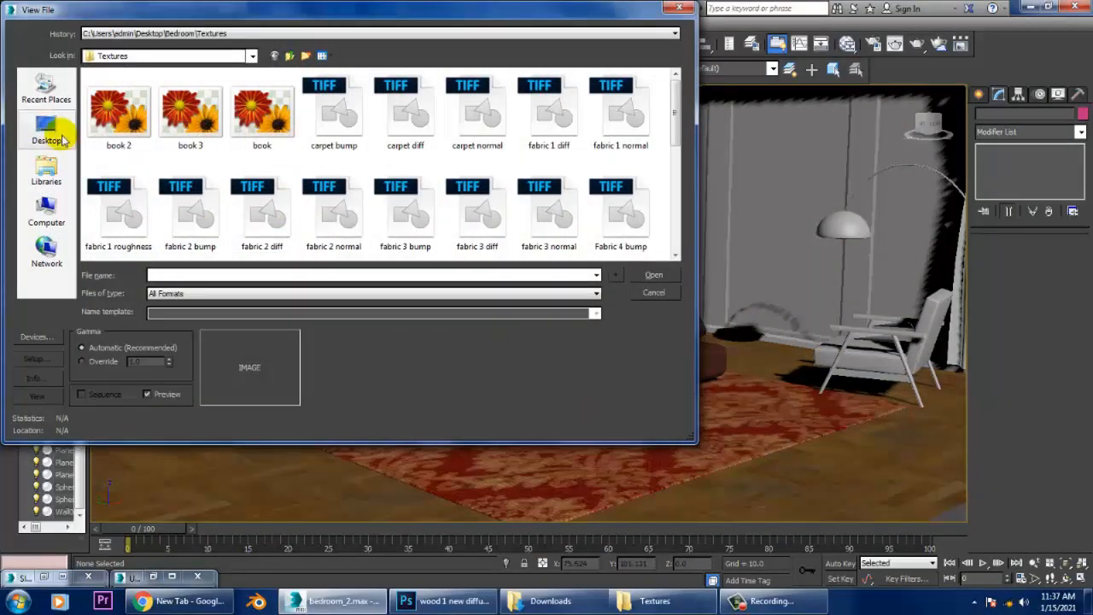
click(290, 56)
double_click(189, 114)
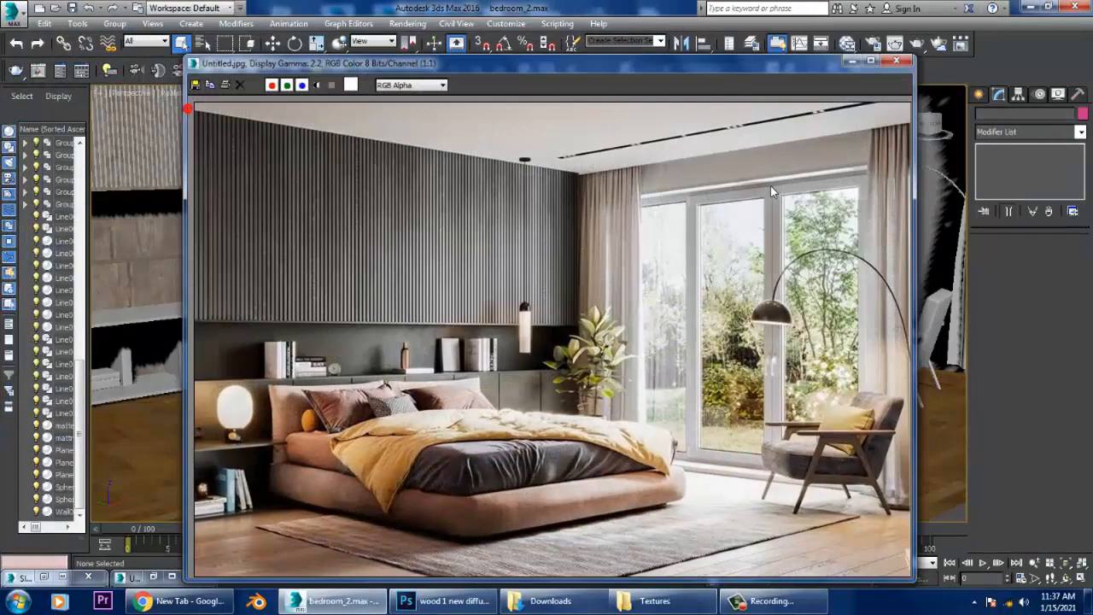
drag(657, 60, 318, 13)
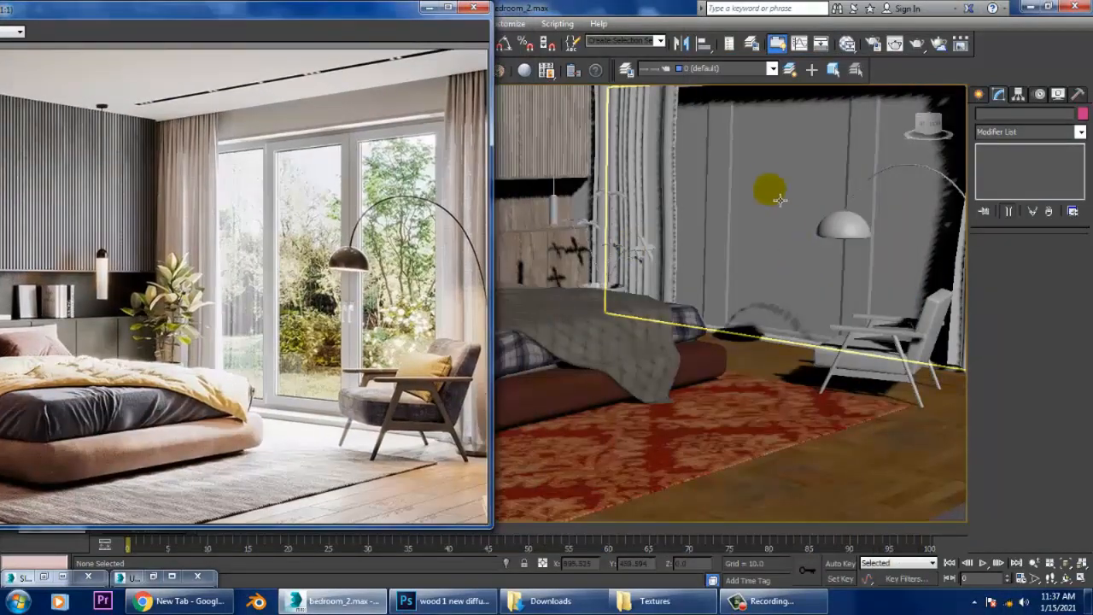
- Select both the backrest and the seat cushion of the armchair near the window
middle_drag(779, 201, 773, 288)
click(765, 286)
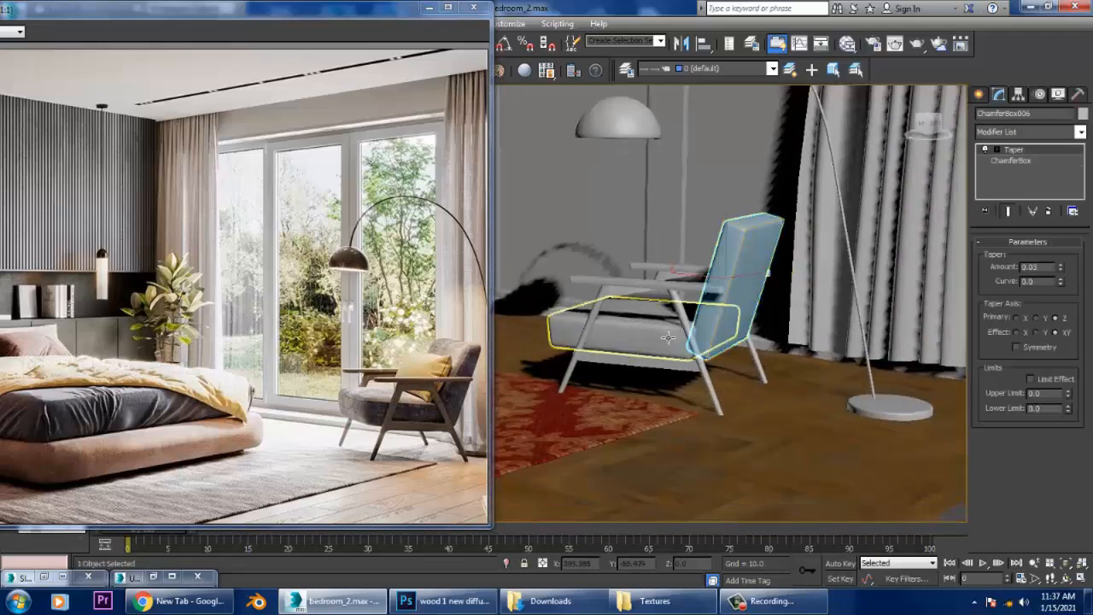
ctrl+click(655, 325)
alt+middle_drag(654, 325, 762, 278)
scroll(784, 274, up, 3)
scroll(761, 276, down, 8)
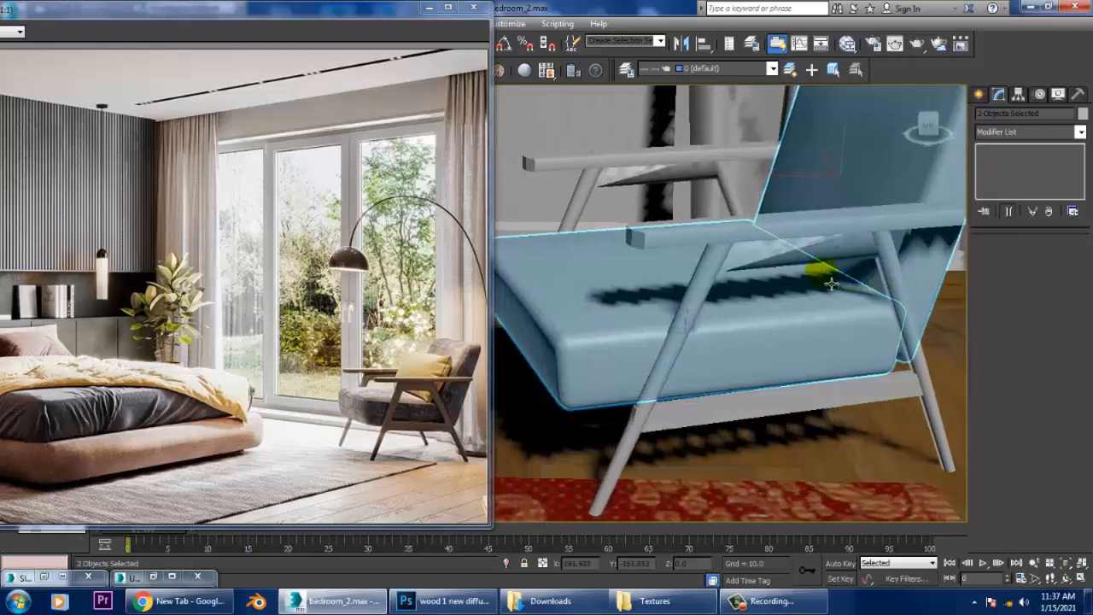
- Create a new VRayMtl in an empty area of the Slate Material Editor and show its parameters
key(m)
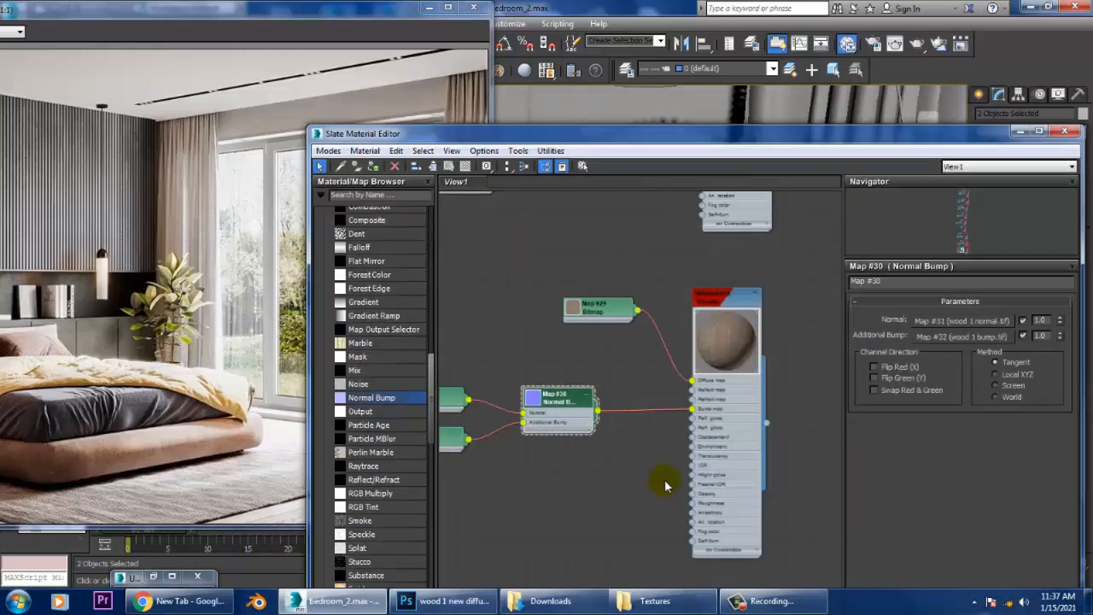
middle_drag(659, 478, 452, 425)
drag(431, 386, 431, 283)
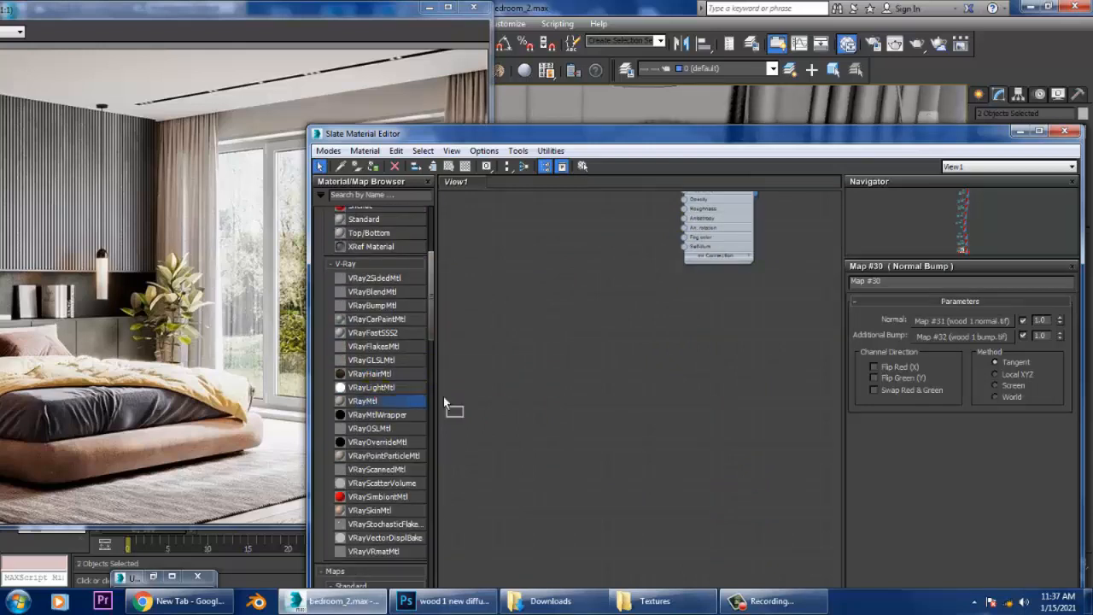
drag(633, 341, 633, 341)
double_click(633, 340)
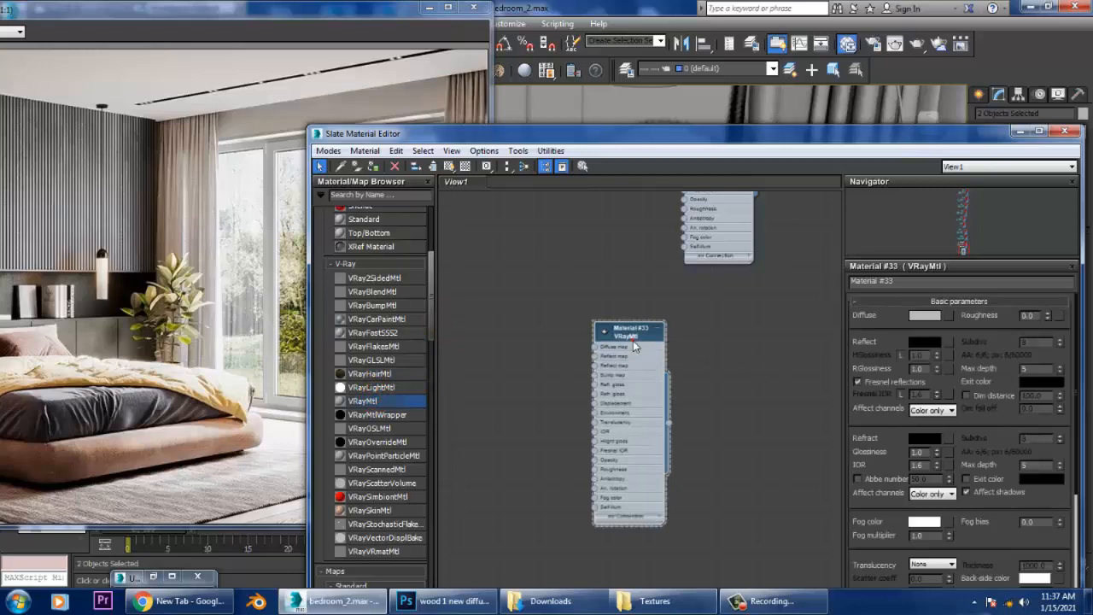
- Load the fabric 7 diff bitmap as the material's diffuse map, assign the material to both cushions and show it shaded in the viewport
click(948, 316)
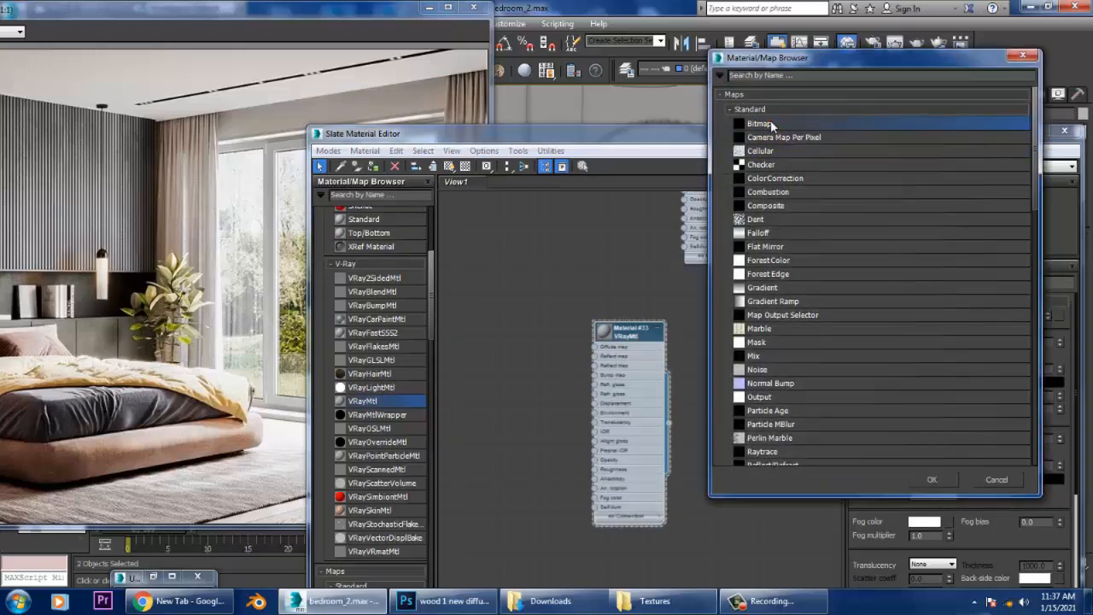
double_click(771, 124)
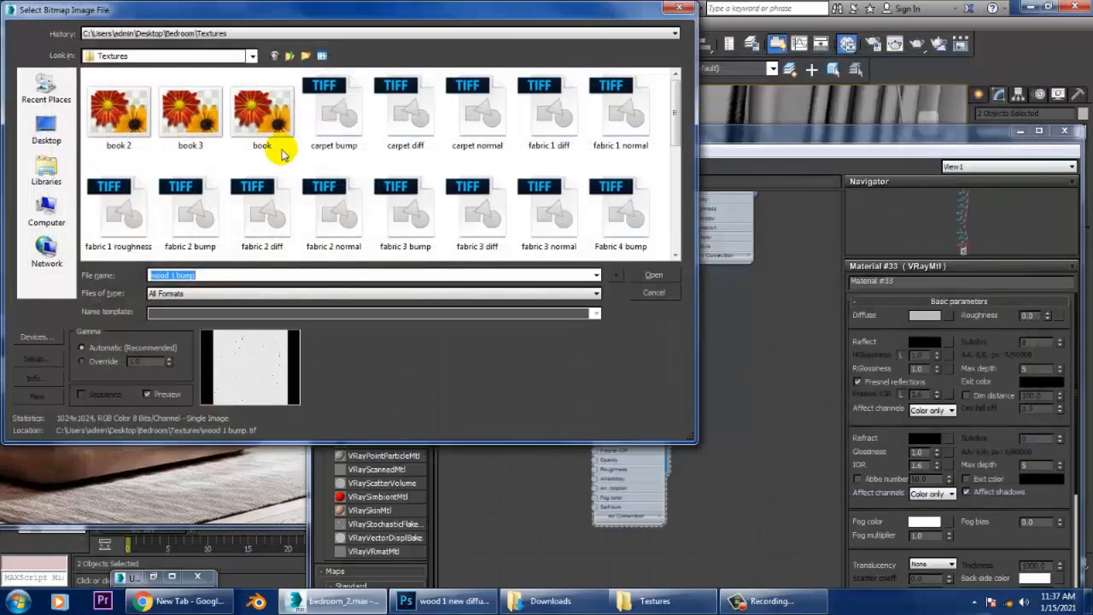
click(350, 112)
key(f)
key(f)
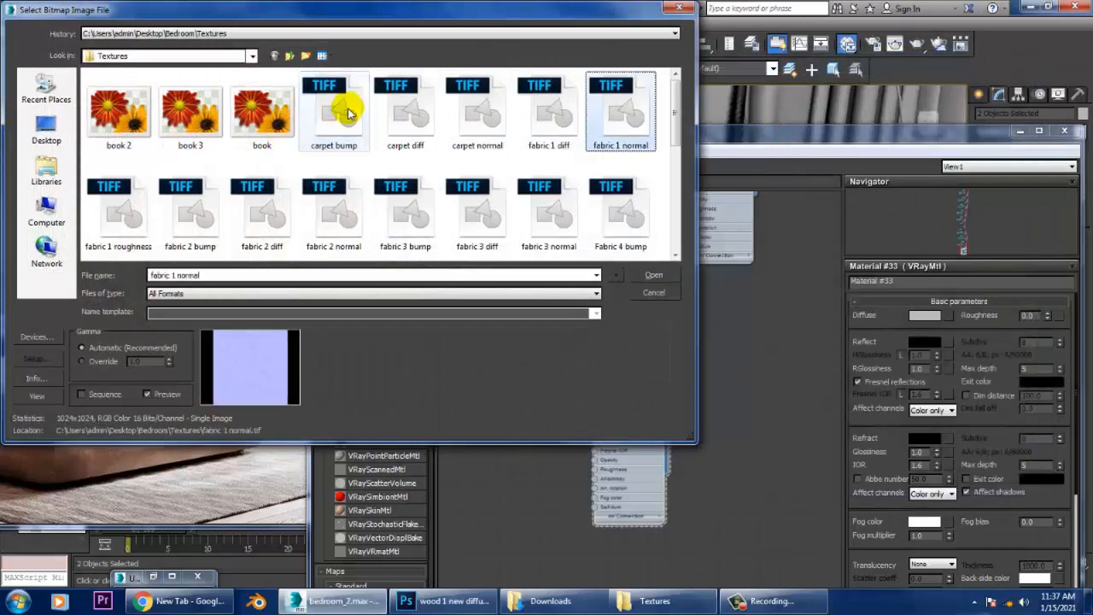
scroll(468, 195, down, 1)
click(534, 207)
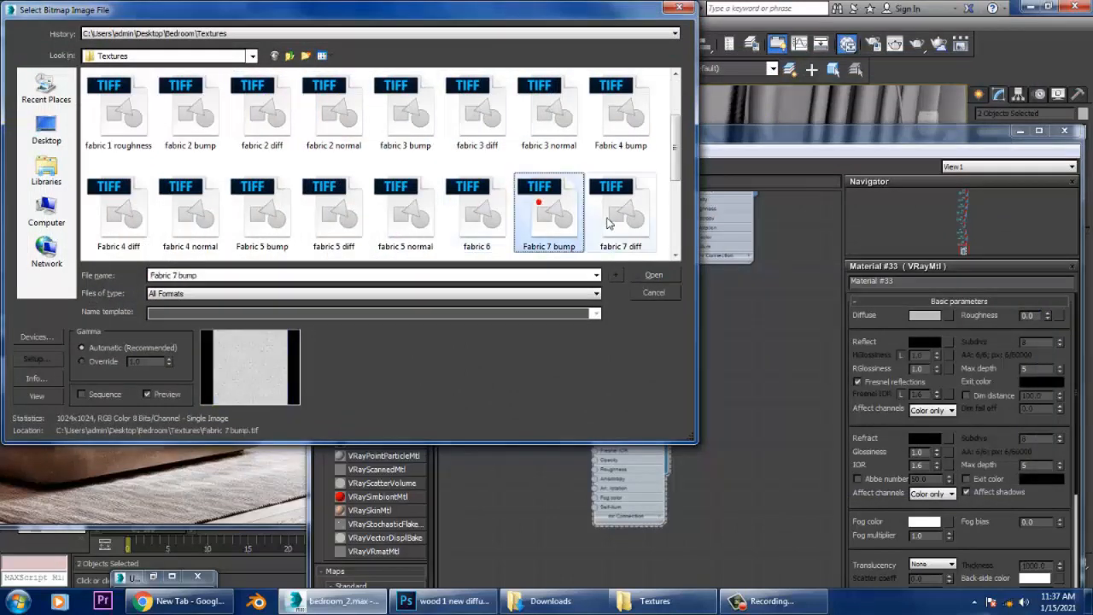
click(627, 219)
double_click(628, 218)
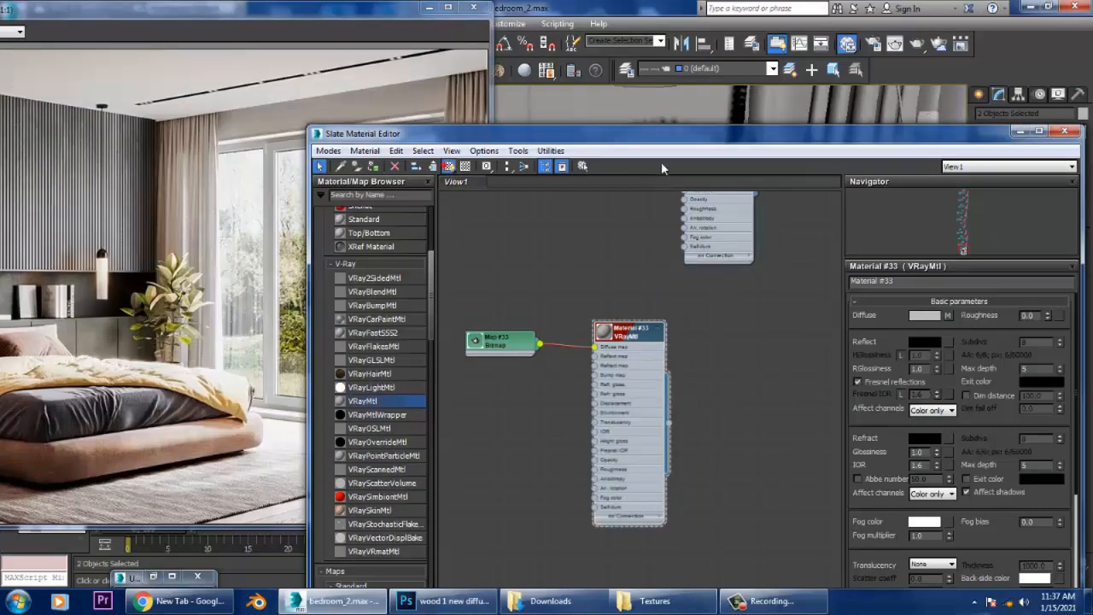
drag(687, 142, 483, 324)
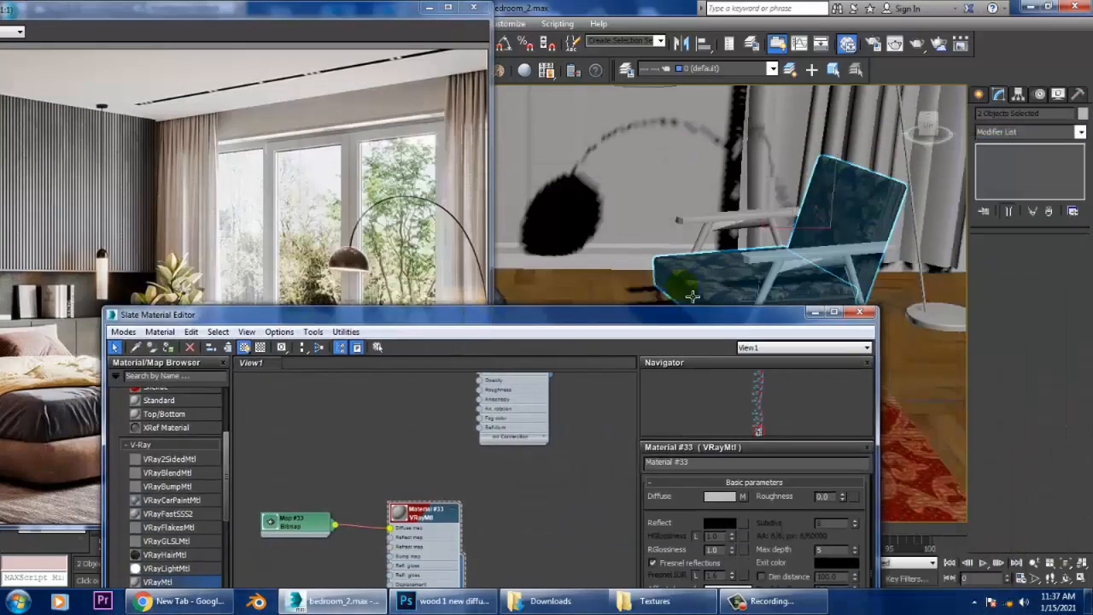
- Add a UVW Map modifier to the armchair's seat cushion with Box mapping and a height of about 15.6
click(723, 291)
alt+middle_drag(711, 281, 639, 298)
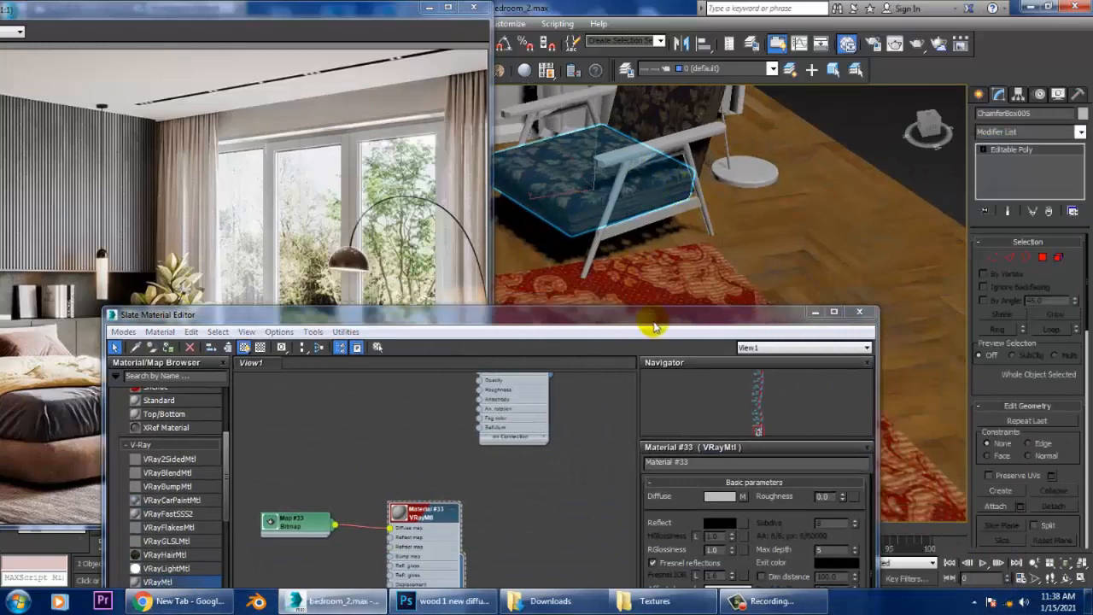
drag(656, 323, 507, 440)
key(z)
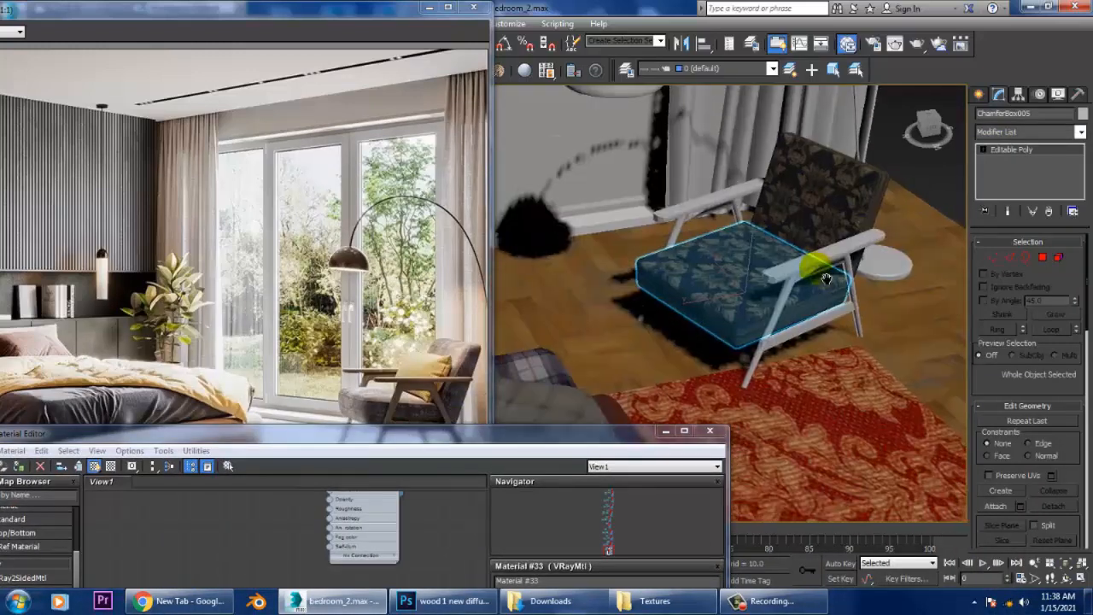
click(1032, 135)
scroll(1025, 231, down, 15)
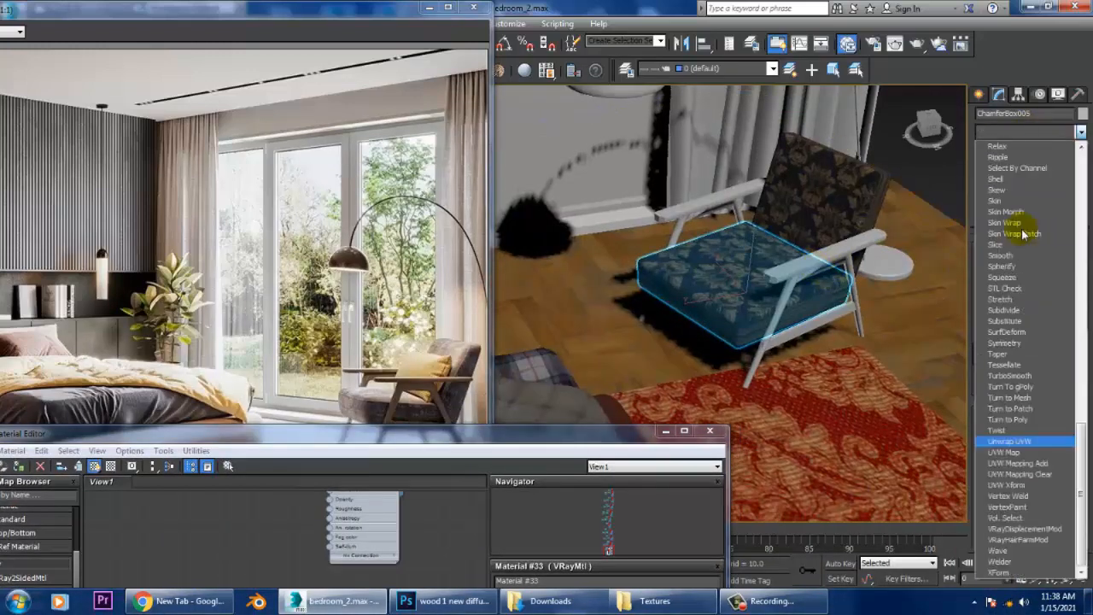
click(1027, 453)
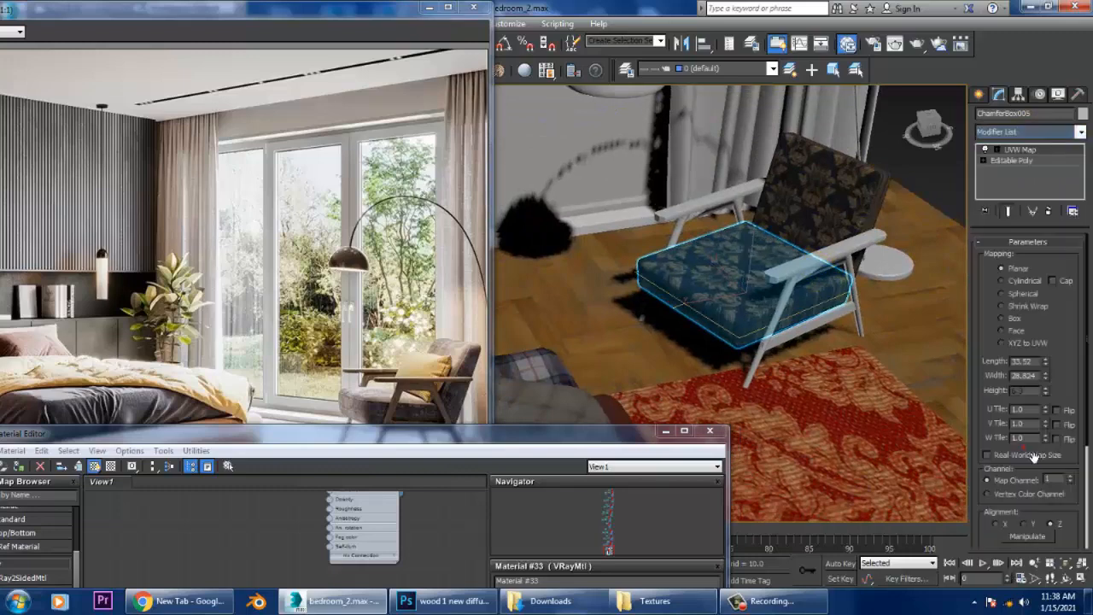
click(1002, 317)
alt+middle_drag(874, 313, 907, 347)
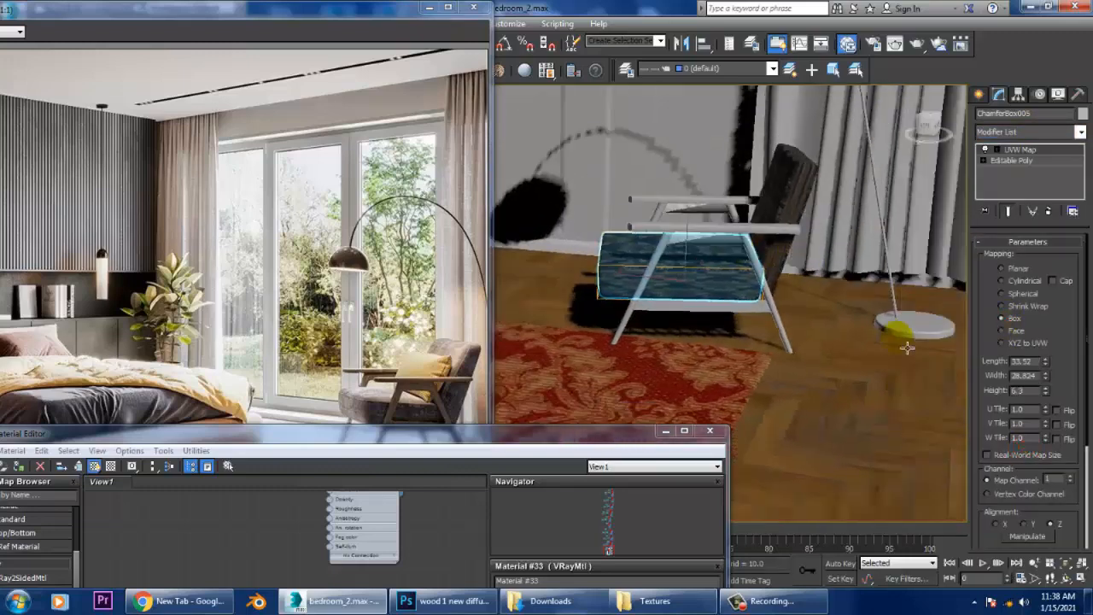
drag(1056, 391, 1055, 295)
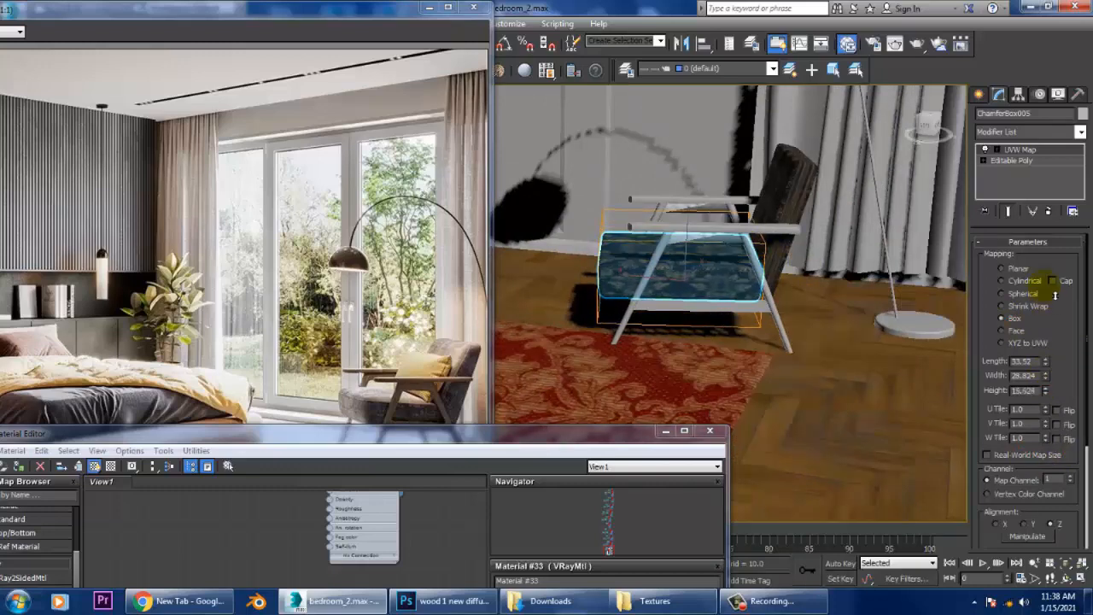
- Add a UVW Map modifier to the armchair's backrest with Box mapping and a height of about 35.2
click(803, 207)
alt+middle_drag(805, 207, 829, 225)
scroll(863, 260, up, 3)
alt+middle_drag(868, 265, 854, 215)
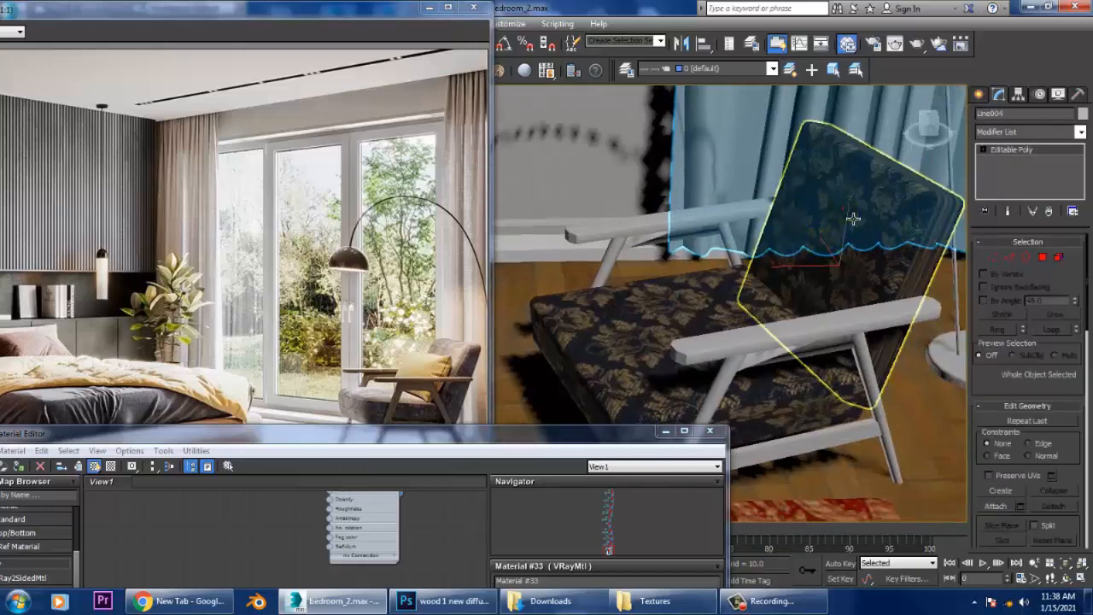
click(854, 216)
click(1059, 132)
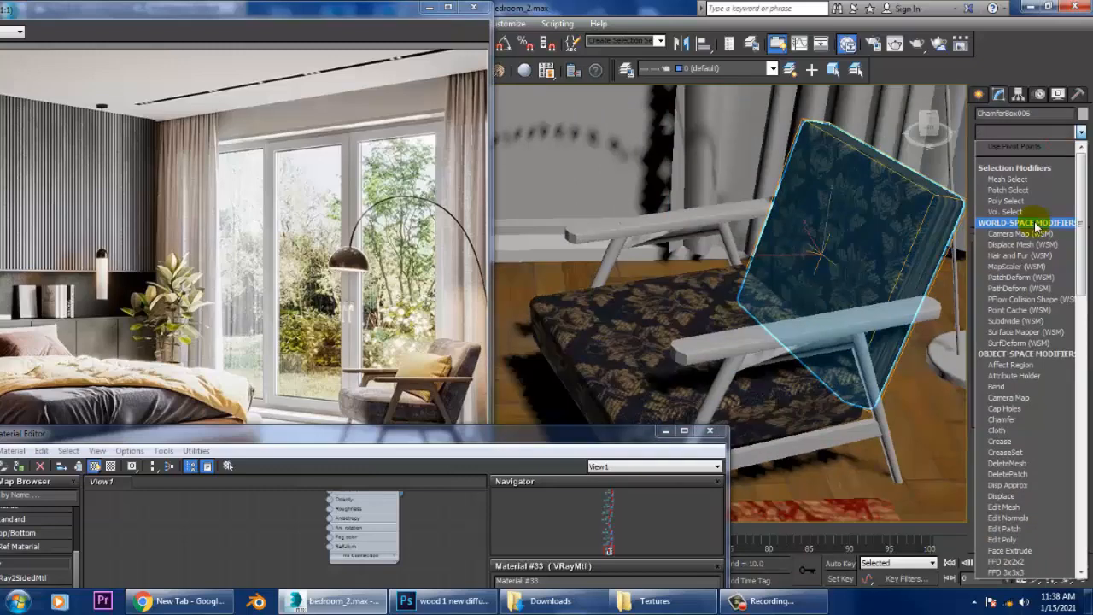
scroll(1033, 232, down, 5)
click(1029, 450)
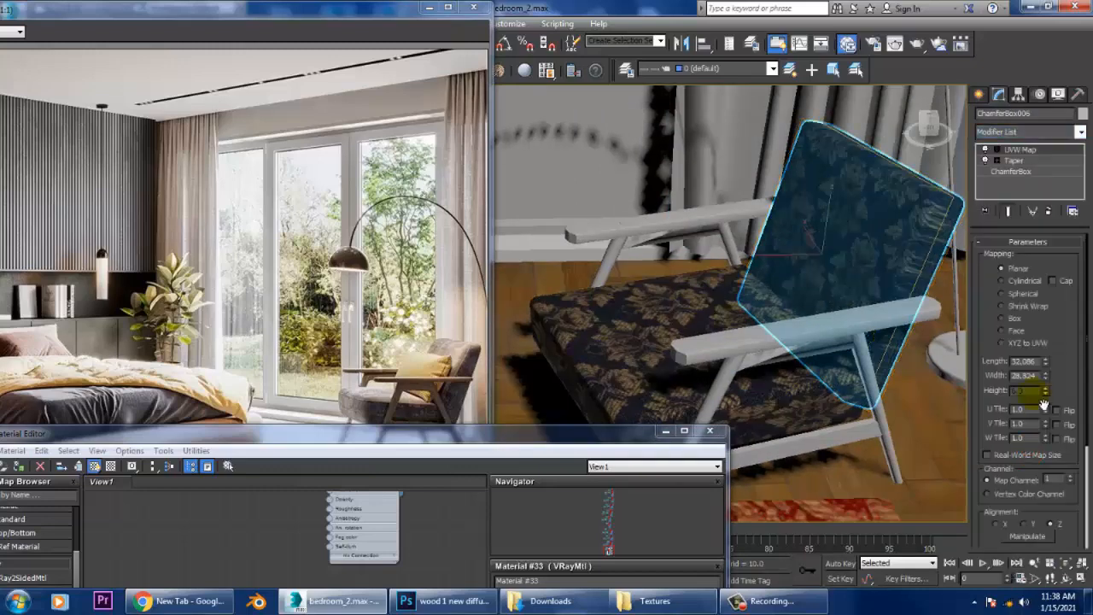
click(1005, 318)
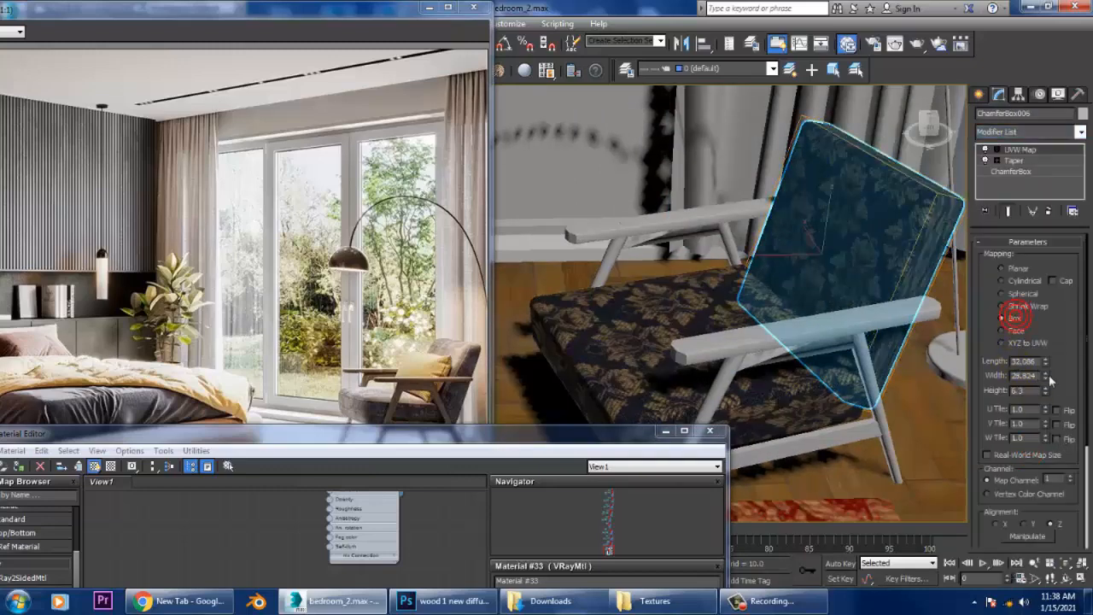
drag(1047, 393, 988, 85)
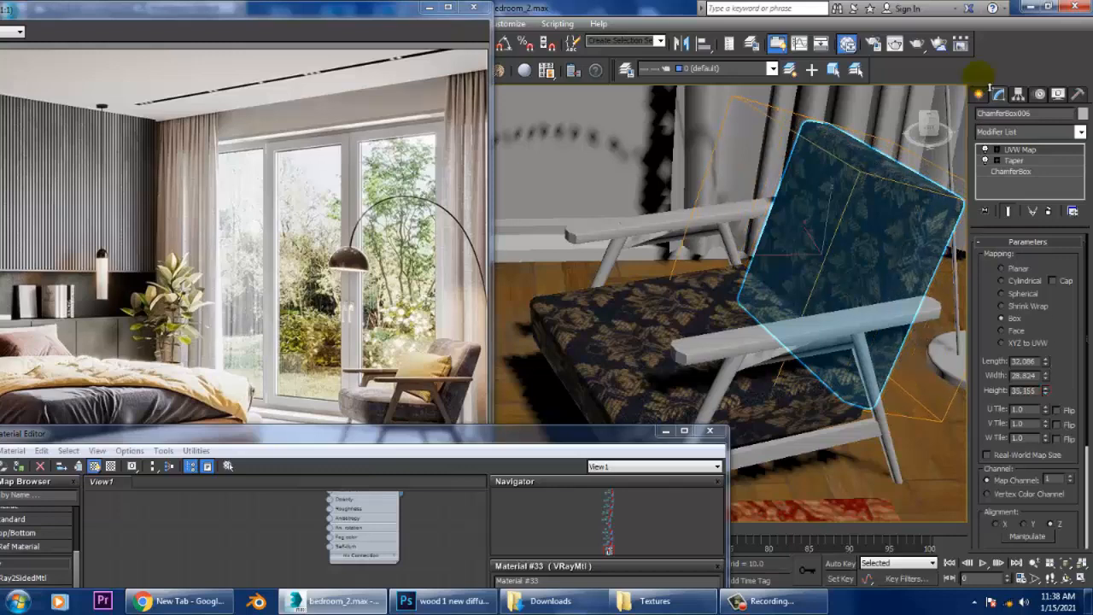
alt+middle_drag(806, 344, 731, 393)
- Add a Normal Bump map to the chair fabric material, connect it to the Bump map input and show its parameters
drag(598, 436, 909, 98)
middle_drag(653, 384, 706, 376)
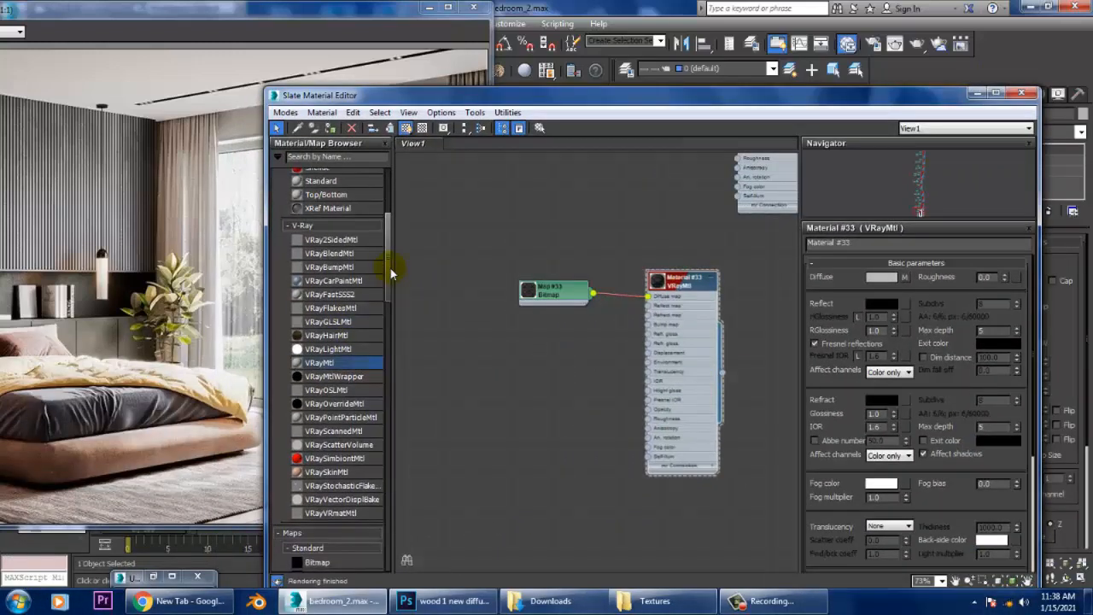
drag(391, 268, 391, 371)
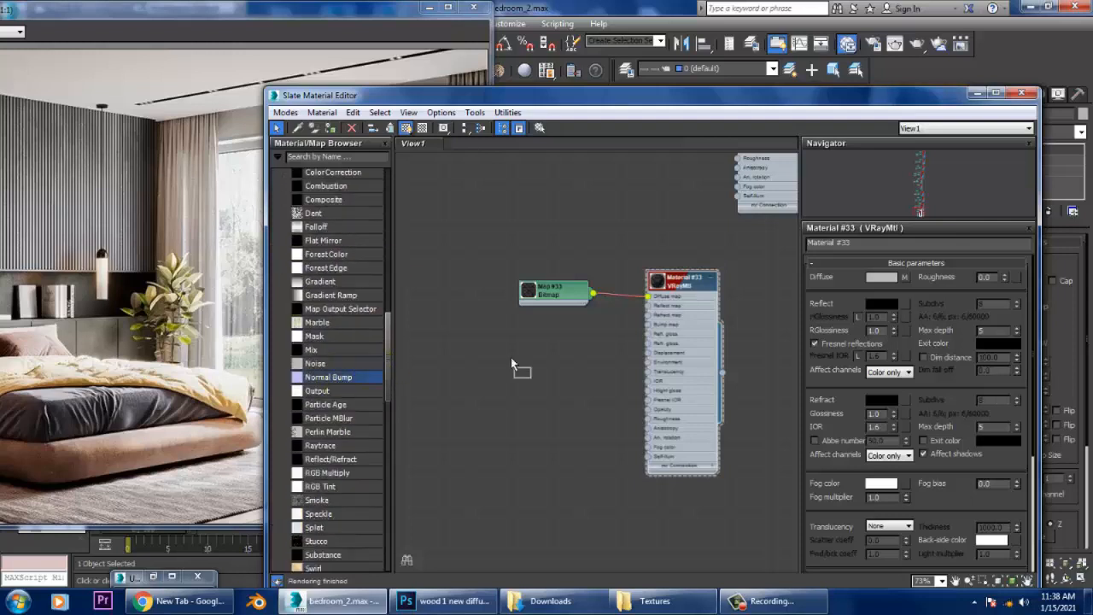
drag(530, 372, 513, 359)
double_click(555, 376)
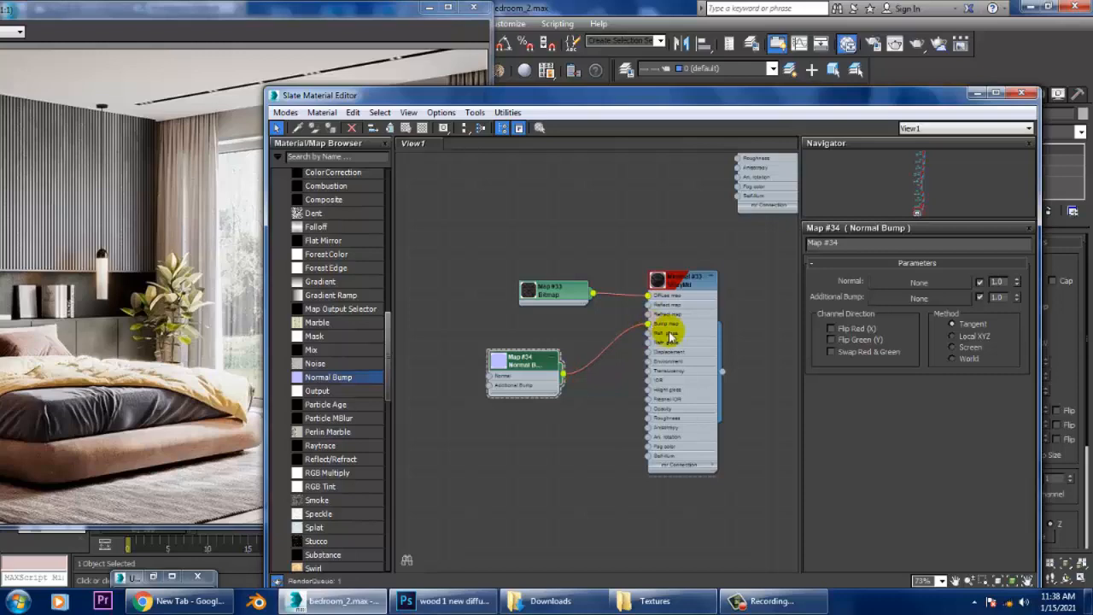
- Load the fabric 7 normal bitmap into the Normal slot of the Normal Bump map
click(909, 280)
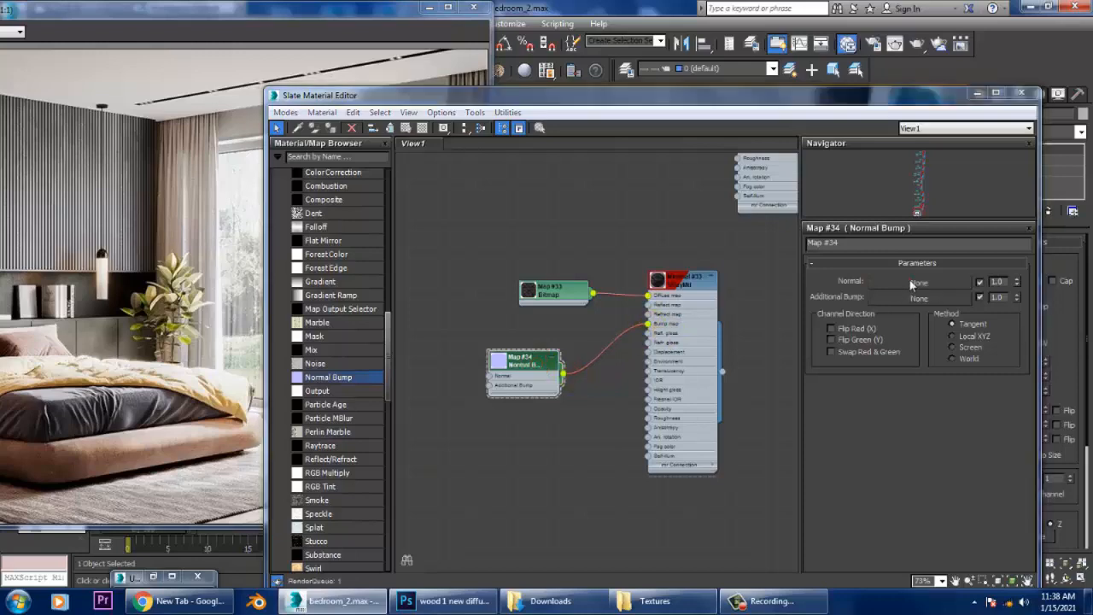
double_click(776, 125)
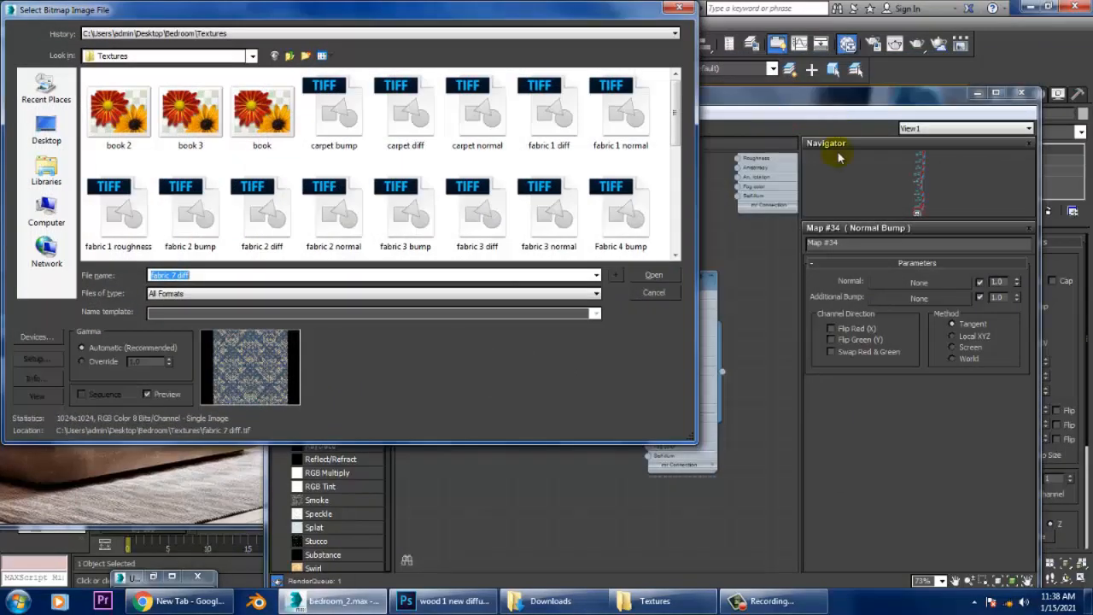
click(551, 207)
key(Right)
key(Right)
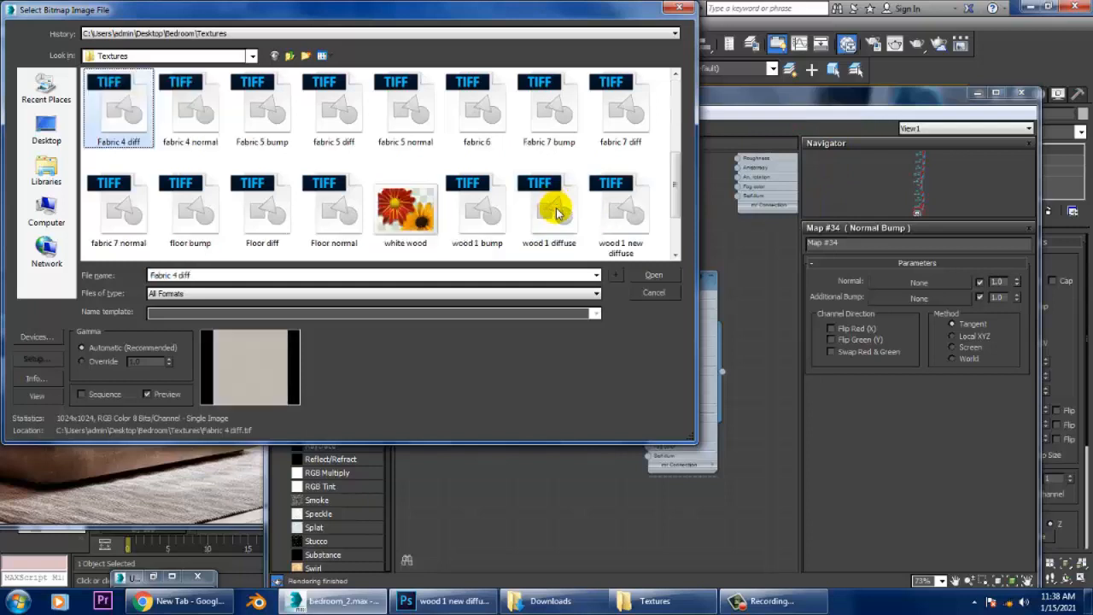
click(557, 109)
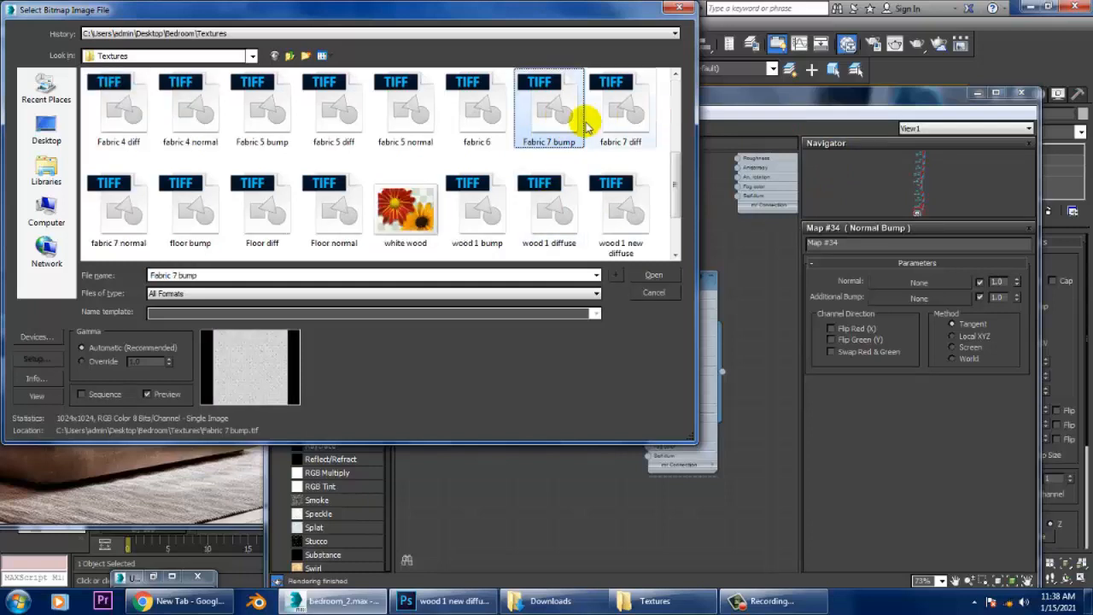
click(135, 198)
double_click(135, 198)
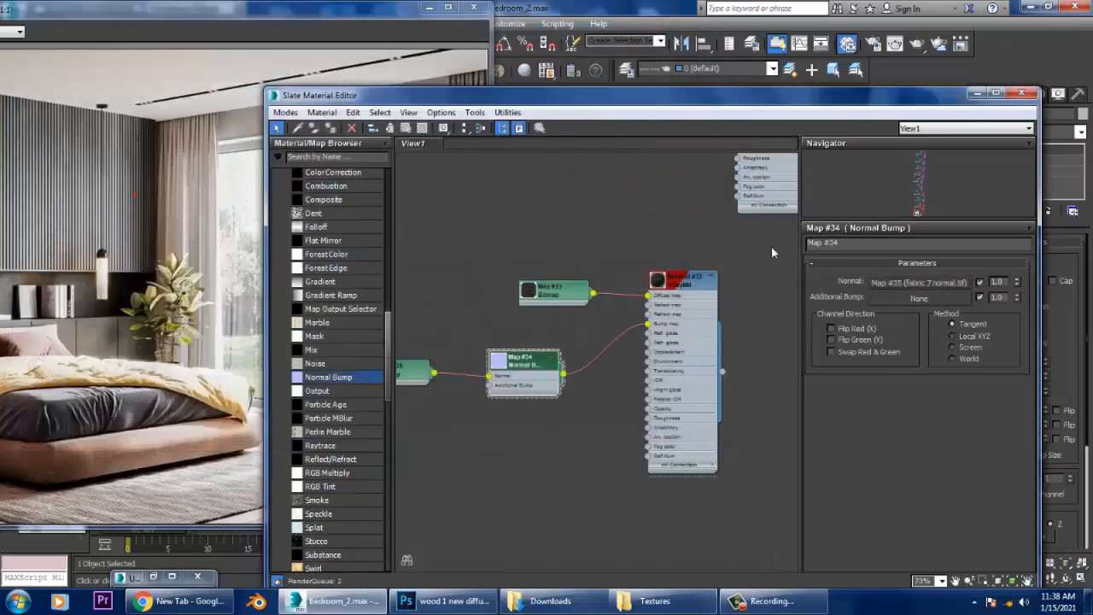
- Load the Fabric 7 bump bitmap into the Additional Bump slot of the Normal Bump map
click(910, 298)
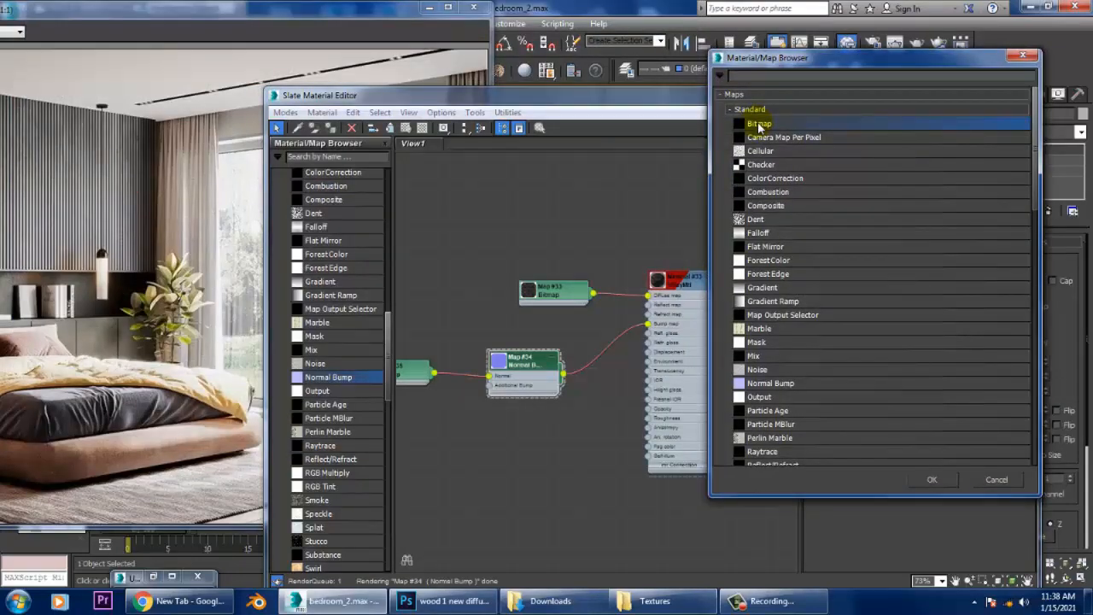
double_click(759, 124)
click(329, 218)
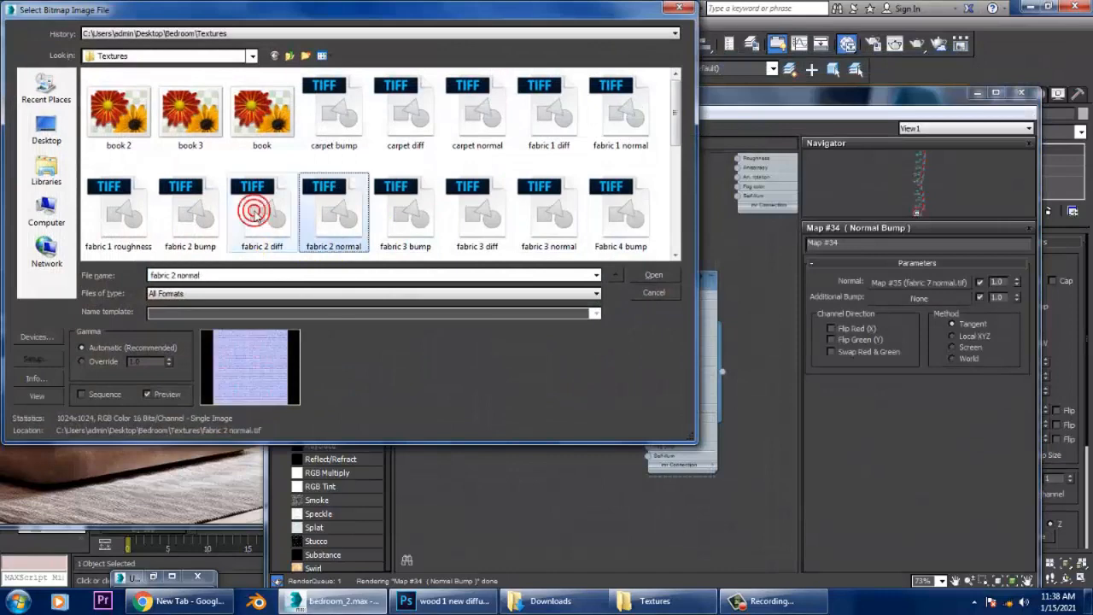
key(Right)
key(Right)
key(Right)
key(Right)
key(Right)
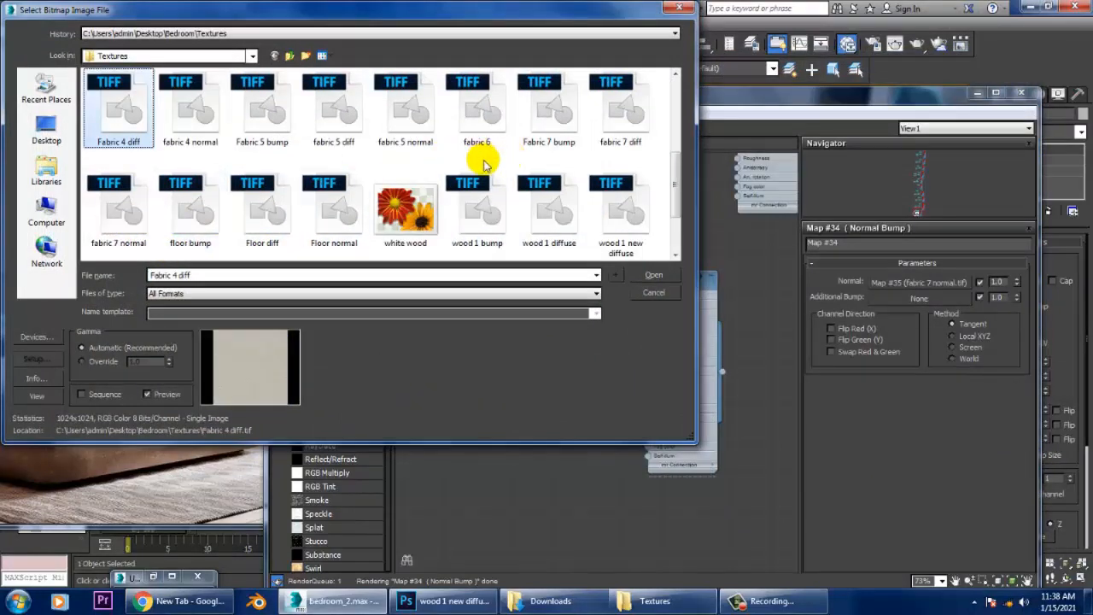
double_click(549, 109)
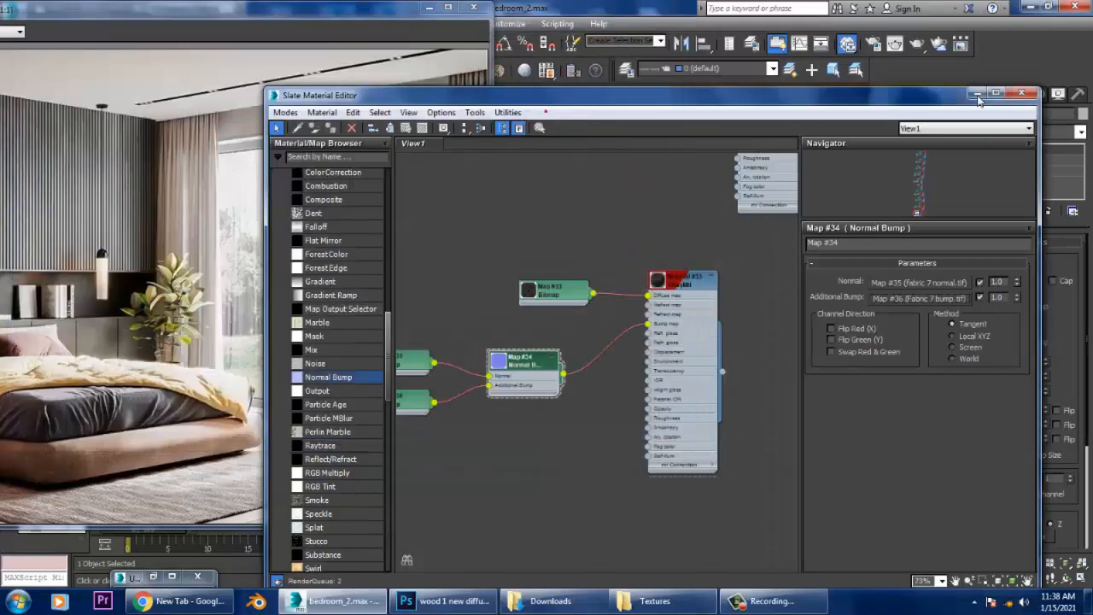
- Select the armrest, legs and lower rail of the armchair's near side frame, and create a new VRayMtl material for them
click(977, 94)
scroll(829, 244, up, 3)
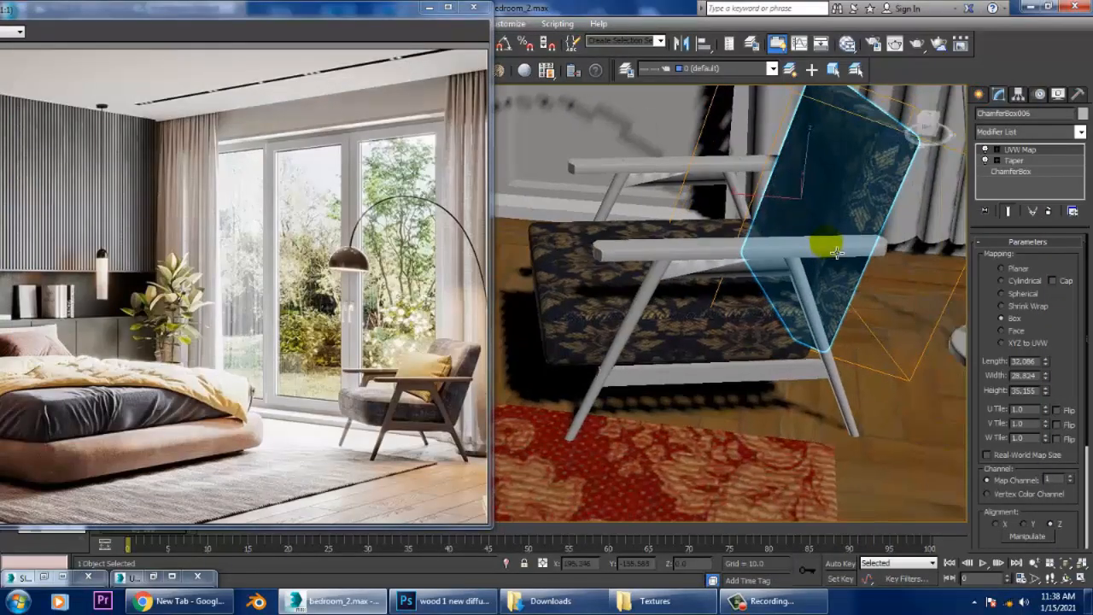
click(739, 374)
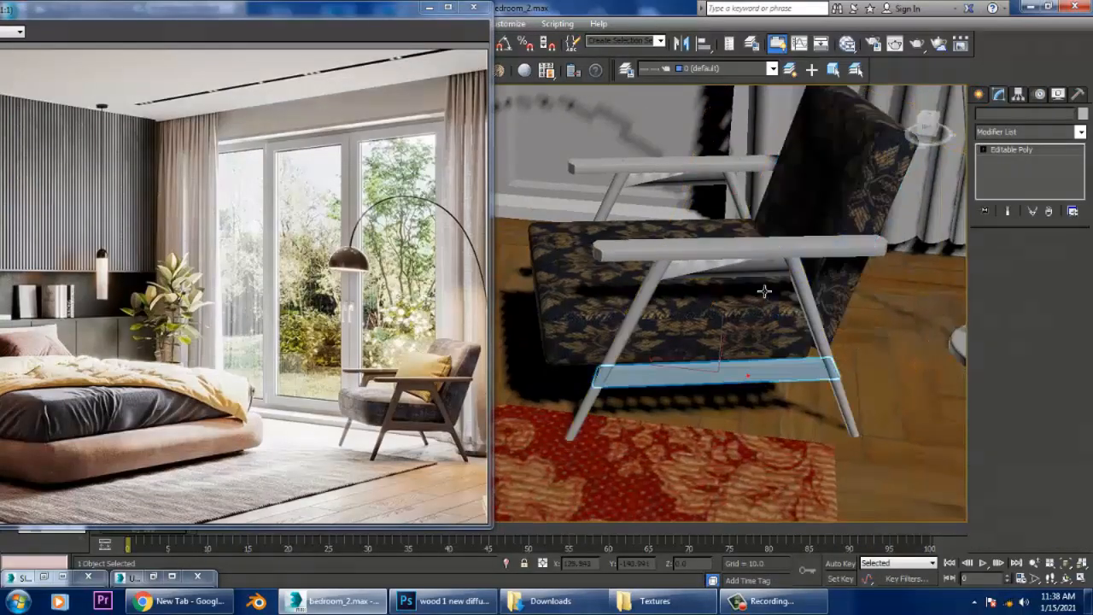
ctrl+click(708, 246)
ctrl+click(653, 313)
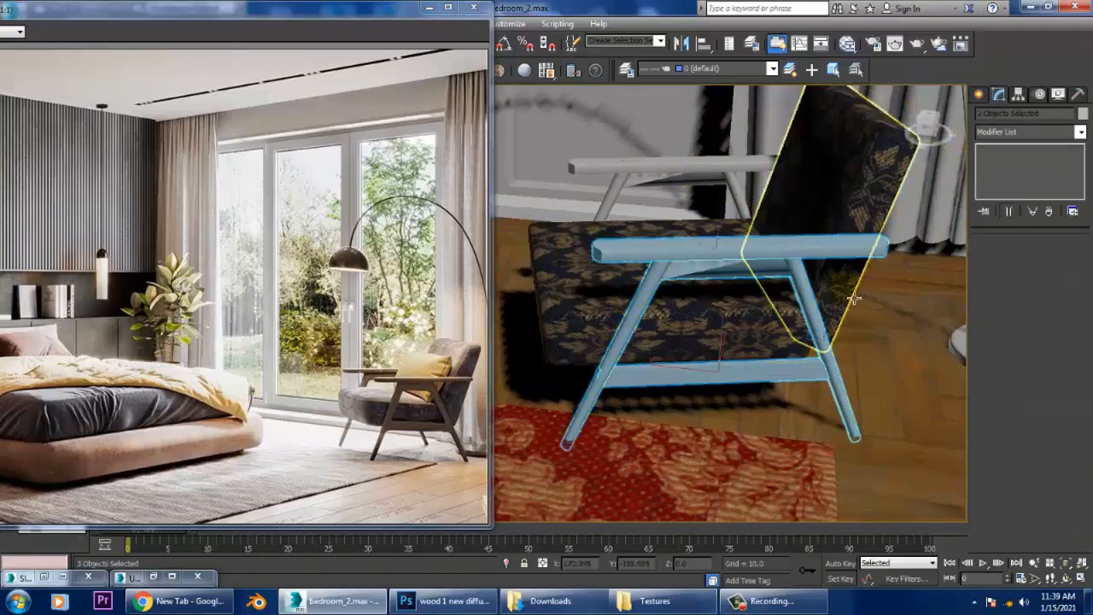
key(m)
middle_drag(604, 433, 597, 320)
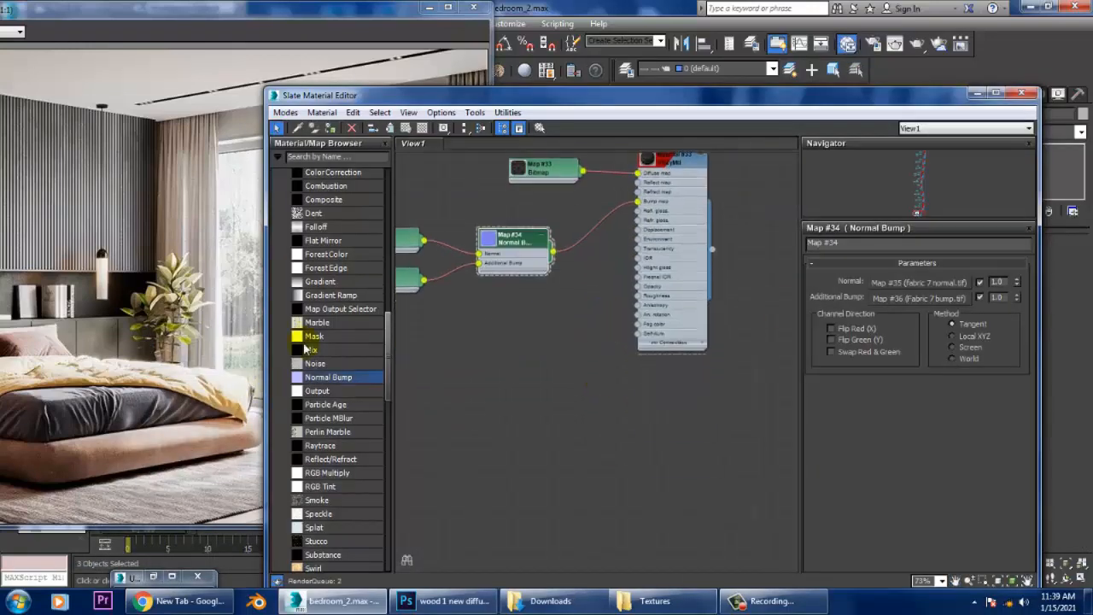
drag(390, 340, 397, 258)
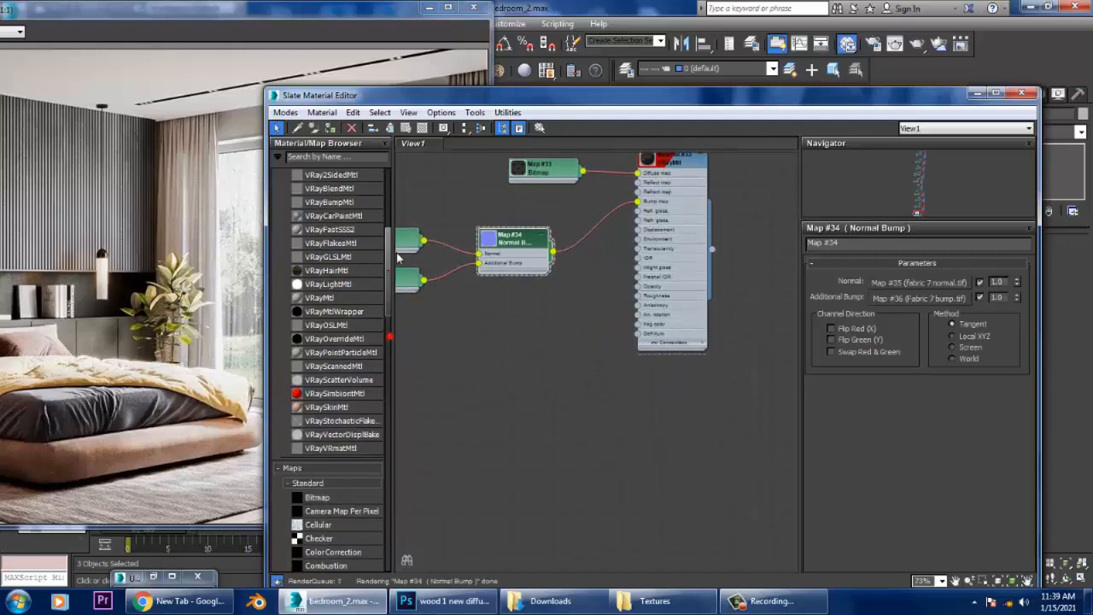
drag(643, 434, 642, 434)
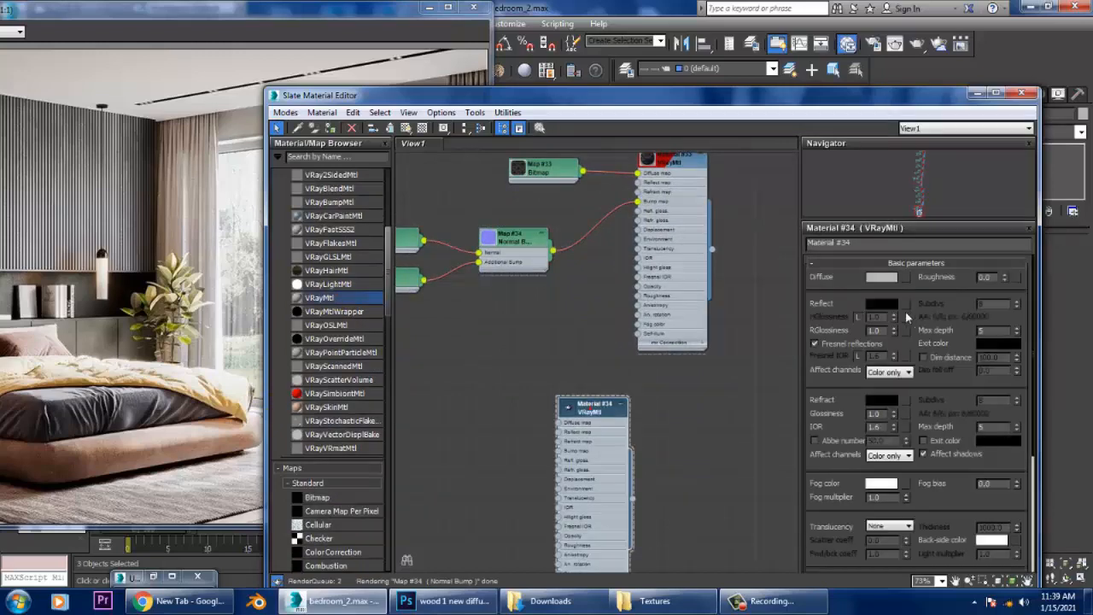
- Load the white wood bitmap into the Diffuse slot of the new frame material after previewing the other wood textures
click(905, 277)
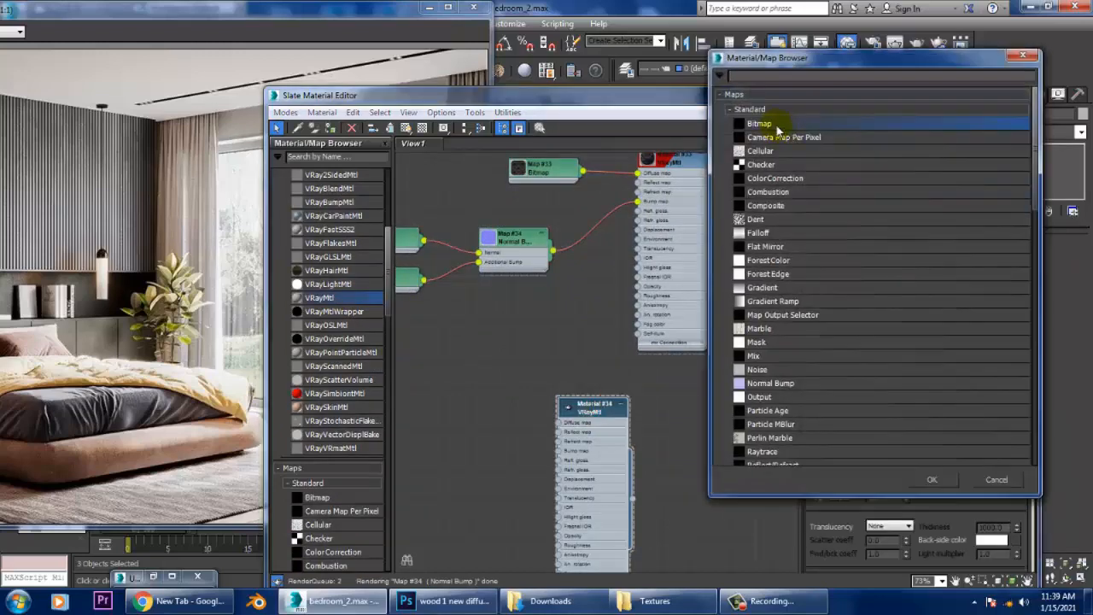
double_click(775, 122)
click(341, 101)
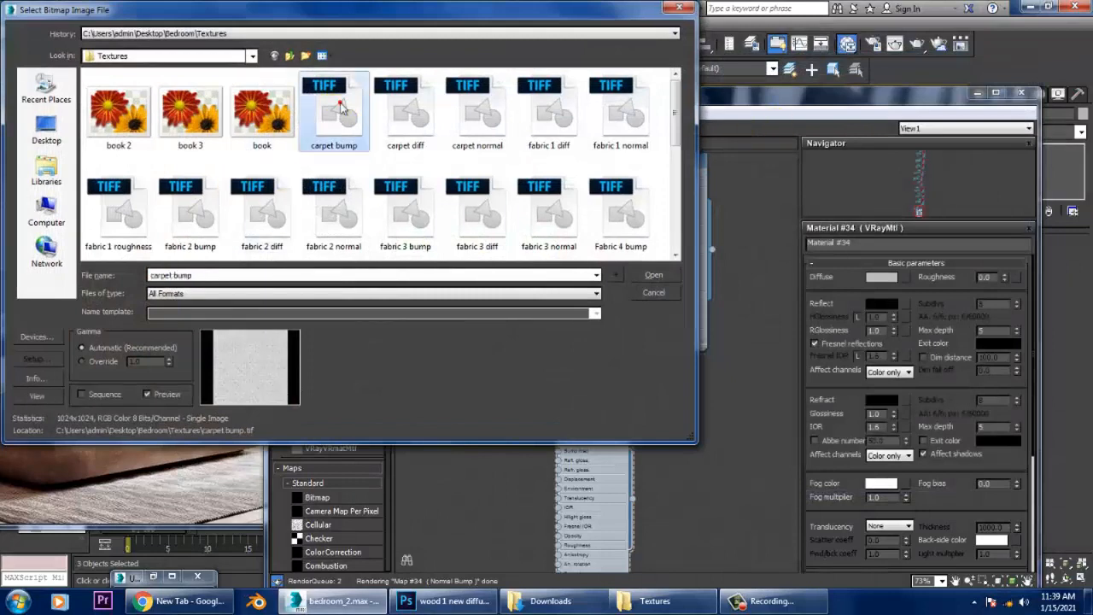
key(w)
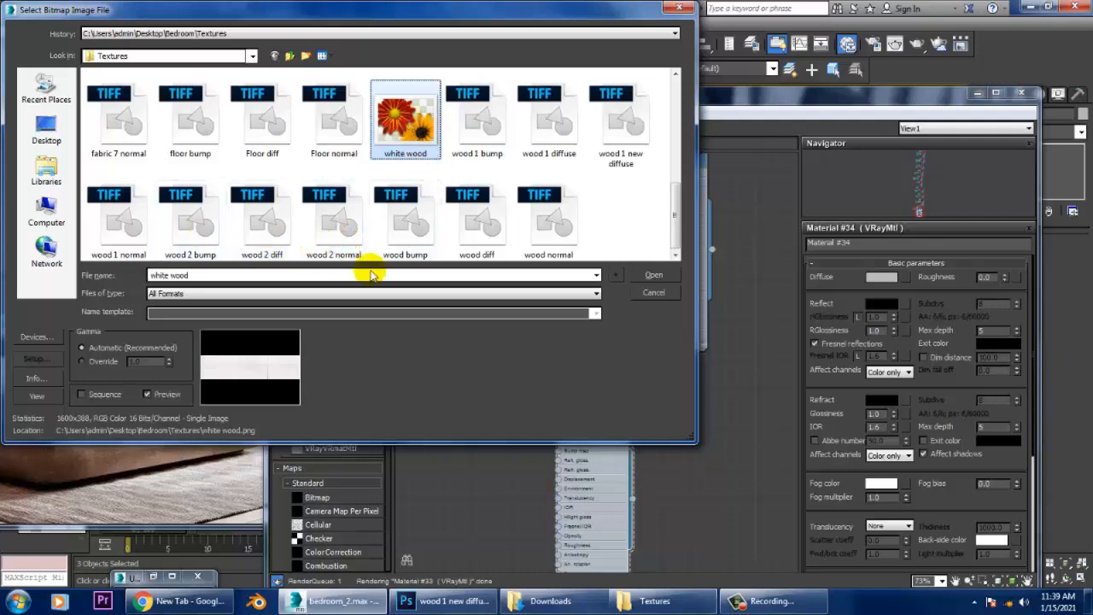
click(490, 230)
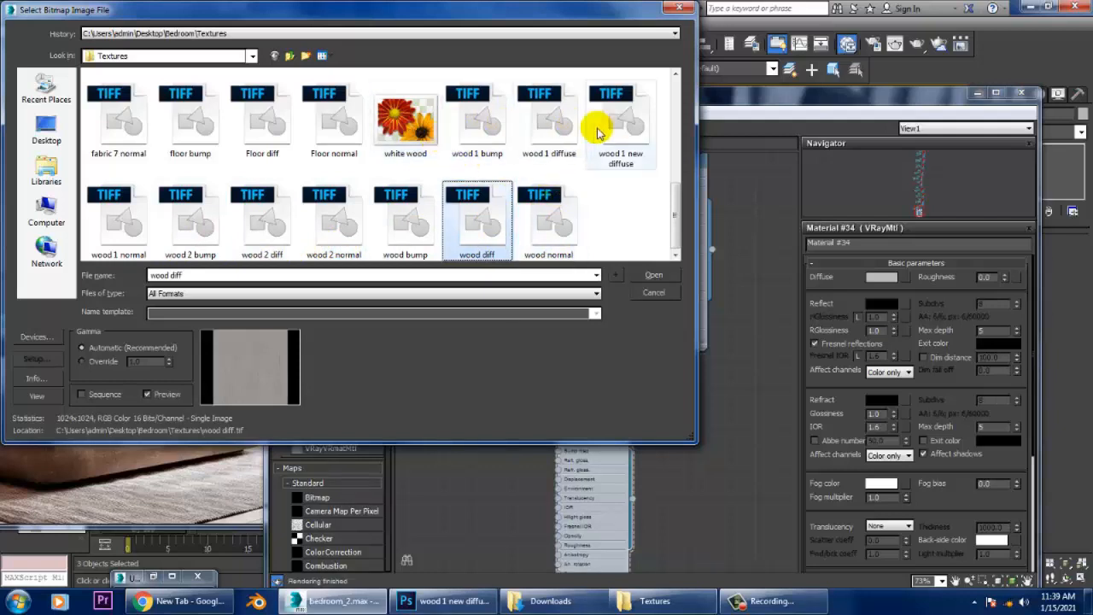
click(564, 131)
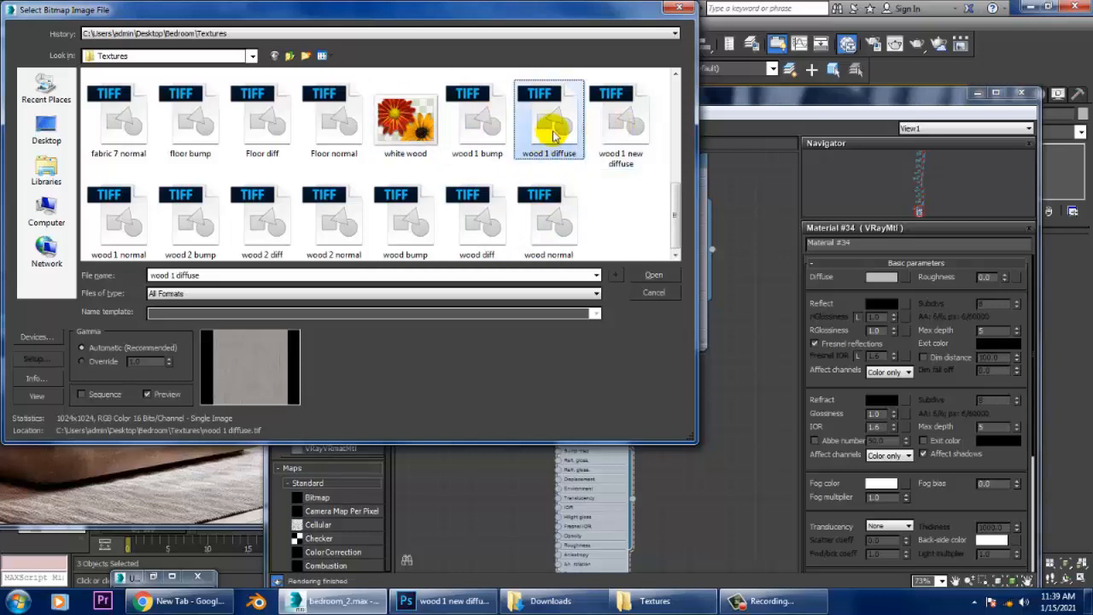
click(477, 224)
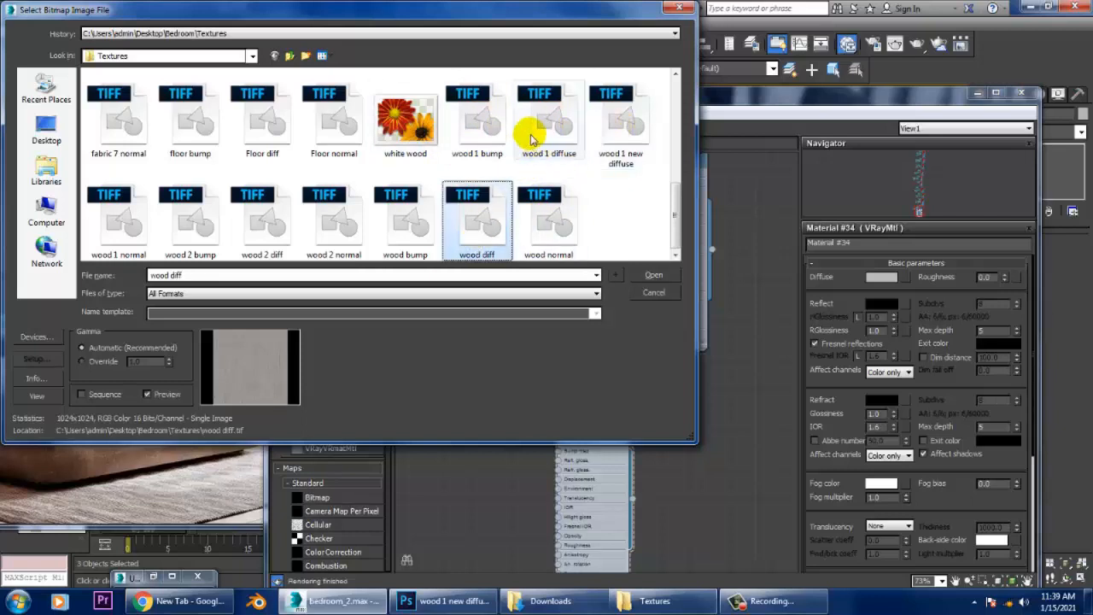
click(530, 138)
scroll(452, 181, up, 1)
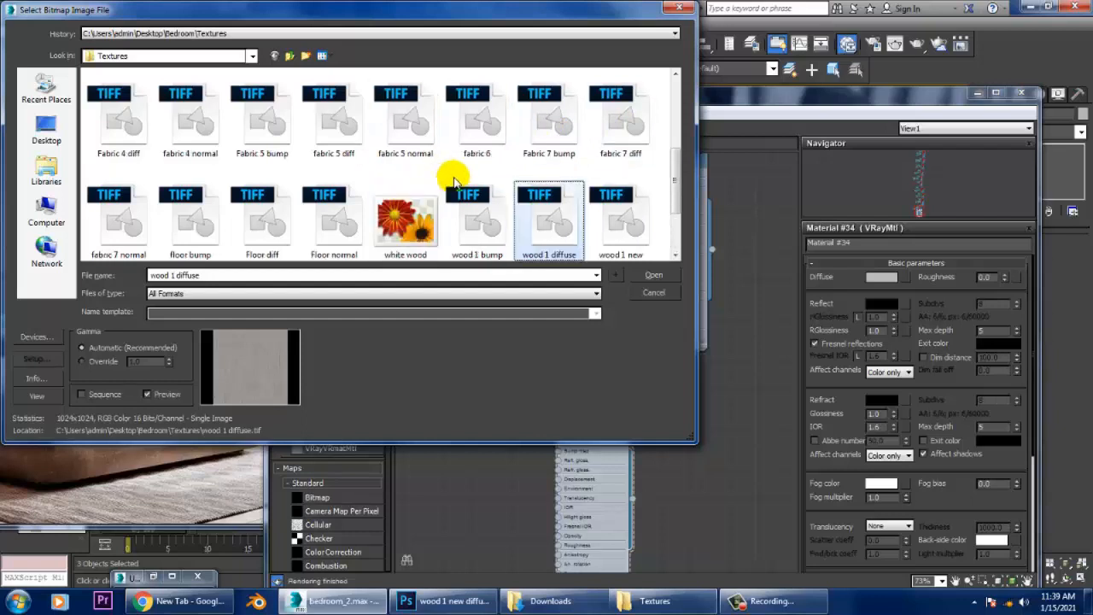
scroll(453, 181, up, 3)
scroll(453, 181, down, 4)
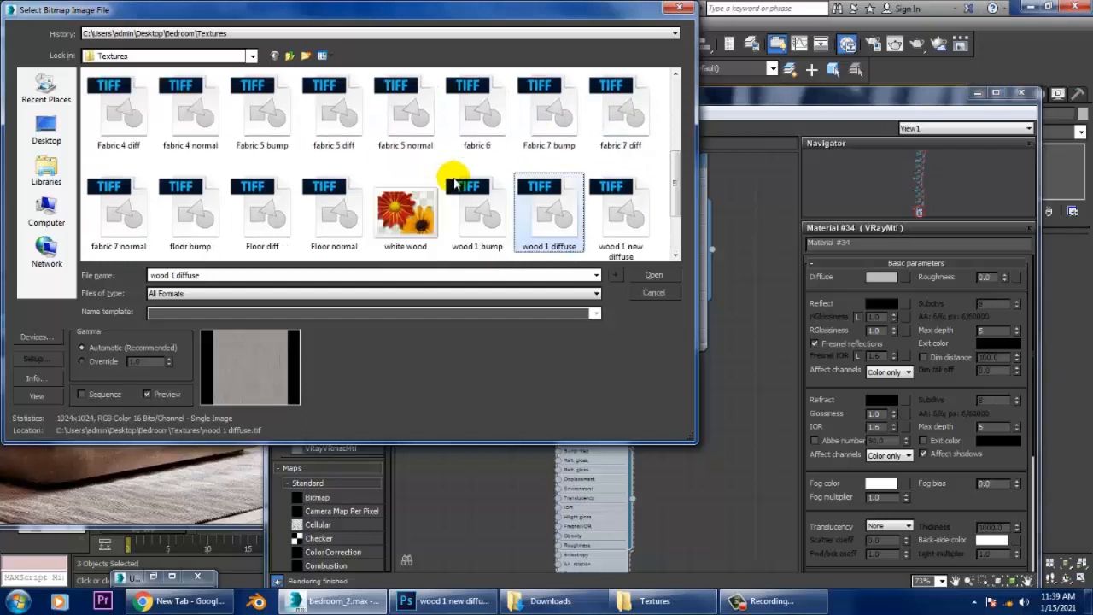
double_click(405, 124)
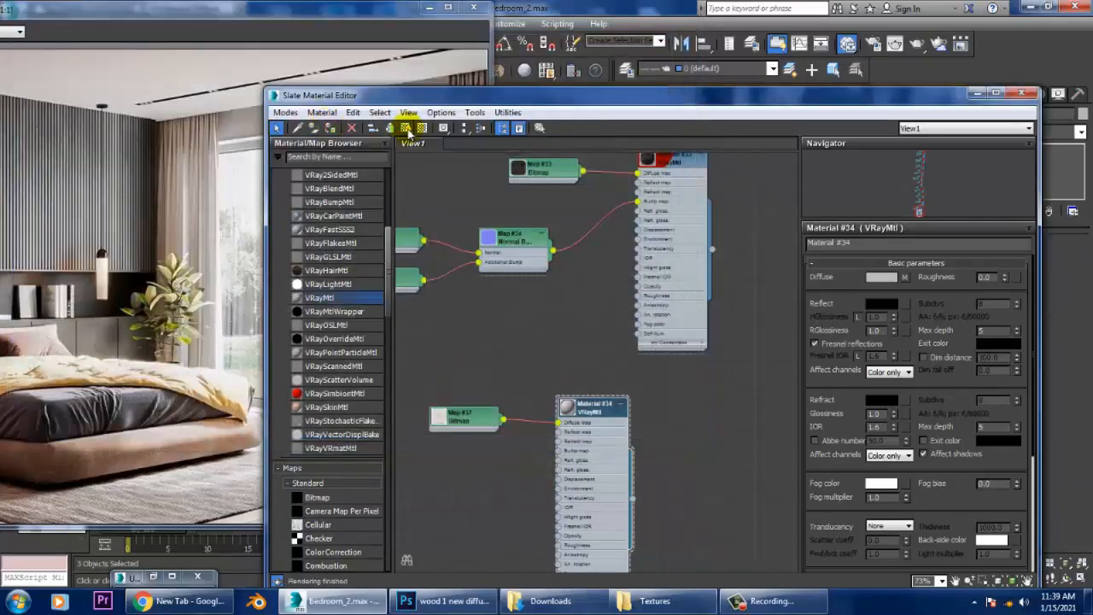
- Add a UVW Map modifier with Box mapping to the three selected parts of the armchair's side frame
drag(654, 99, 208, 322)
click(1029, 134)
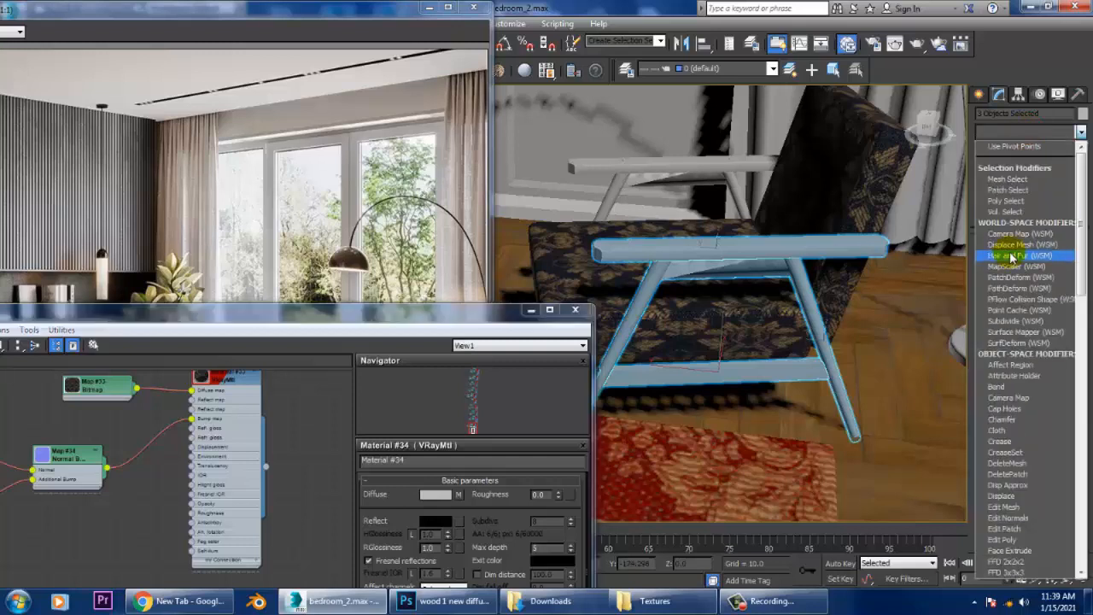
scroll(1016, 273, down, 10)
click(1032, 450)
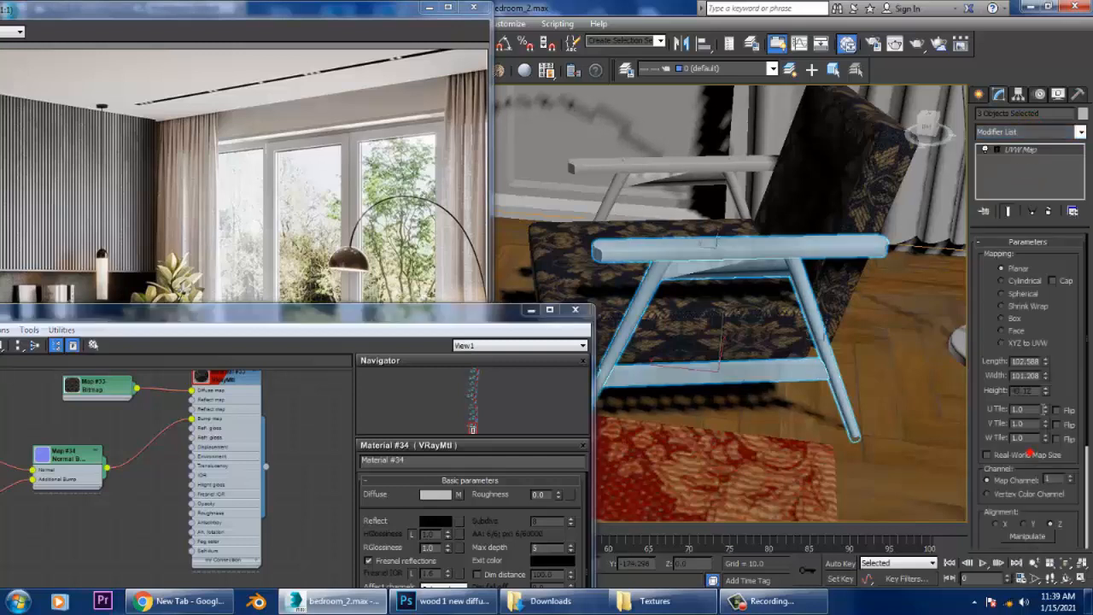
click(1014, 318)
- Select the armrest and leg parts of the armchair's opposite side frame, and apply the white wood material to them
alt+middle_drag(726, 255, 691, 220)
click(651, 229)
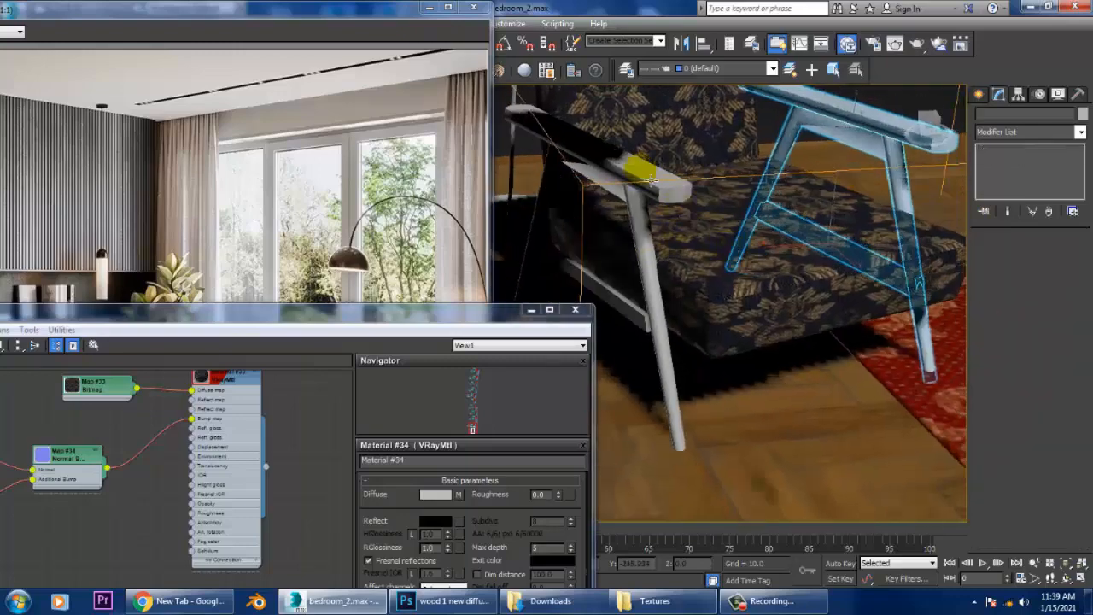
ctrl+click(650, 229)
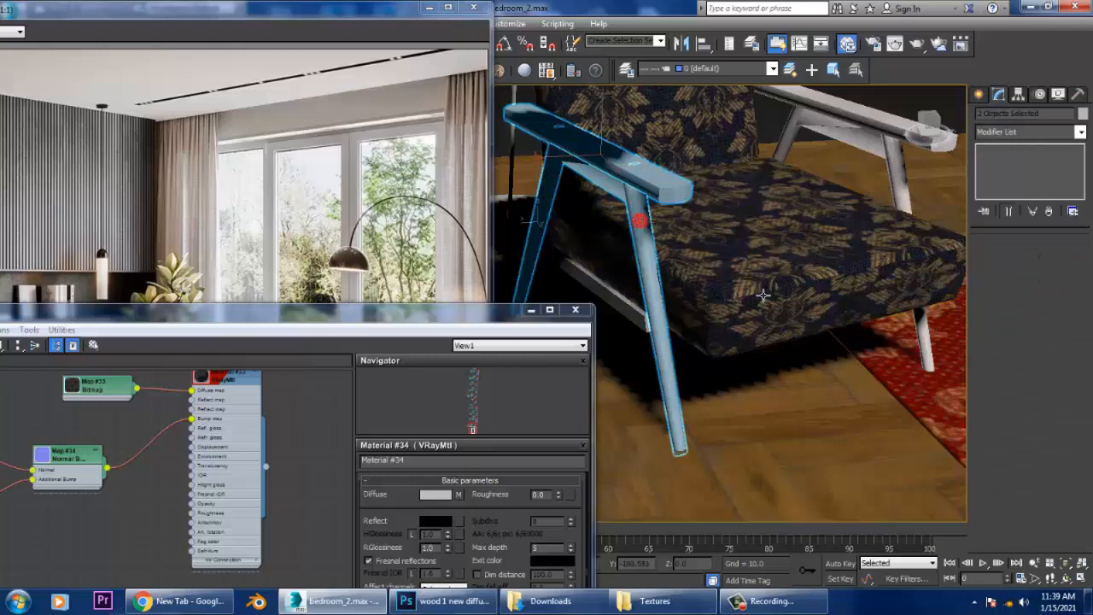
drag(304, 321, 669, 111)
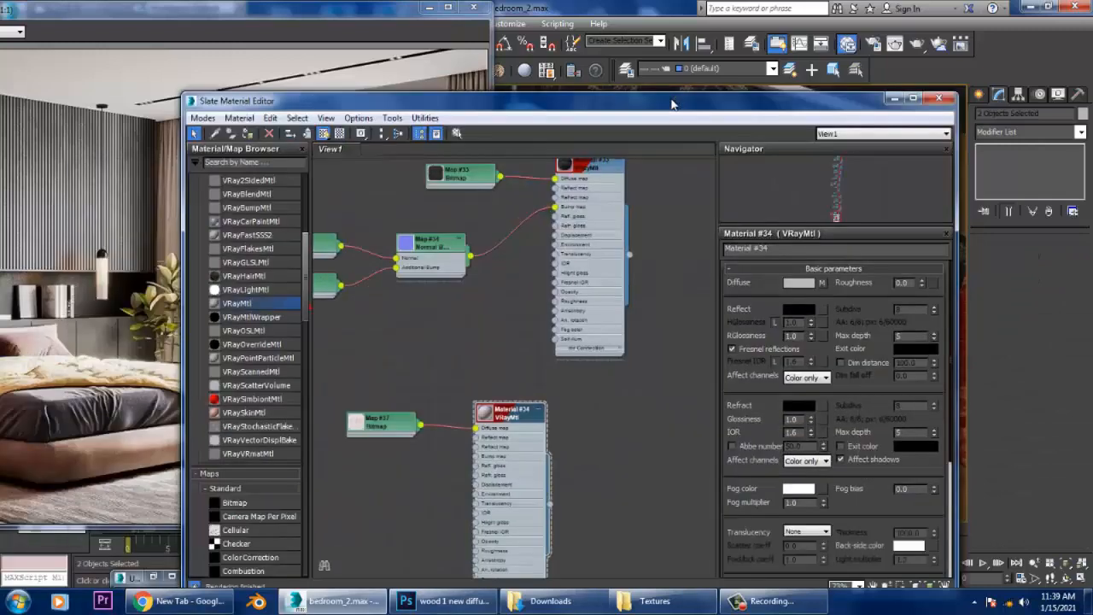
click(510, 419)
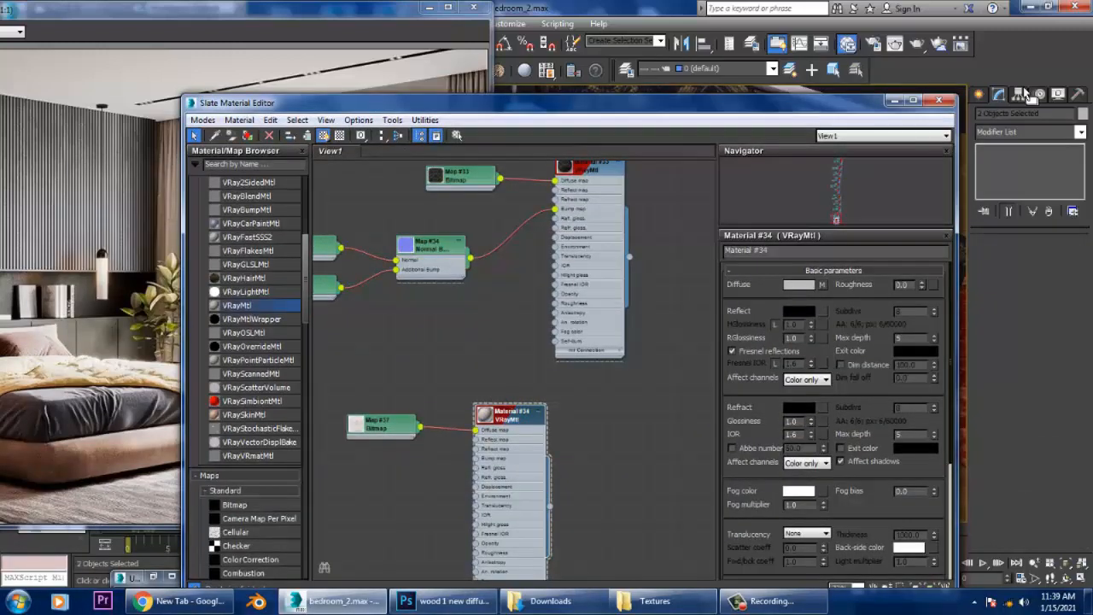
click(894, 102)
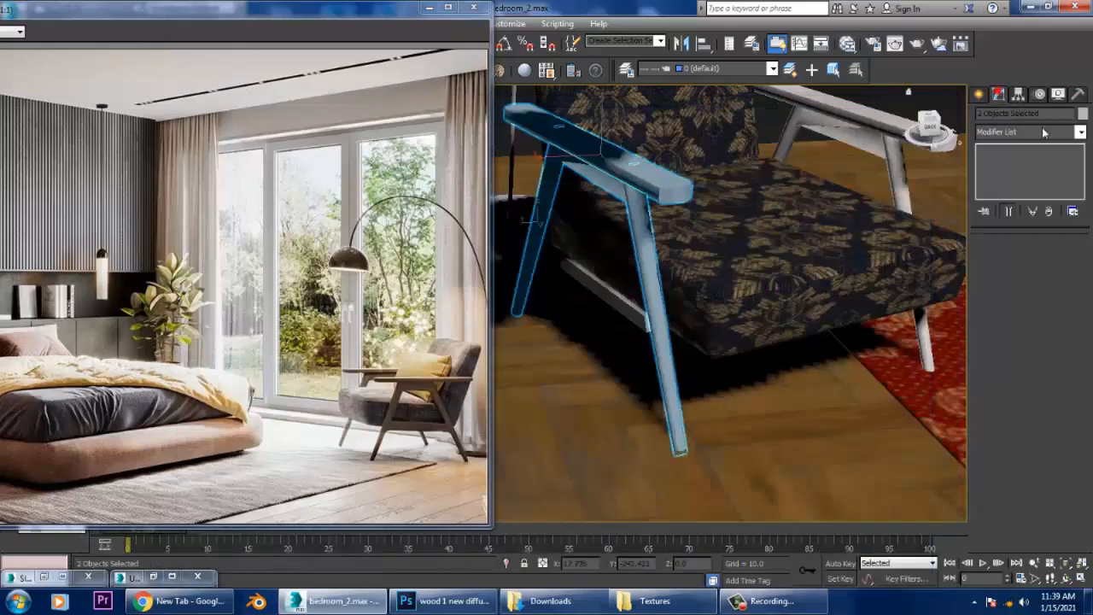
- Add a UVW Map modifier with Box mapping to the two selected parts of the opposite side frame
click(1042, 132)
scroll(1029, 444, down, 10)
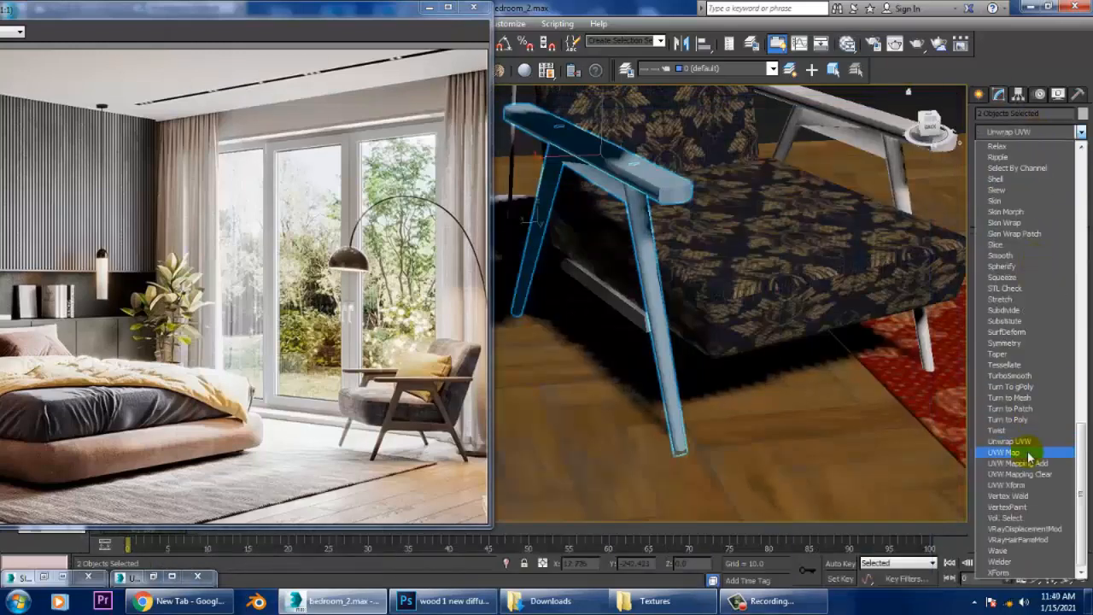
click(1021, 455)
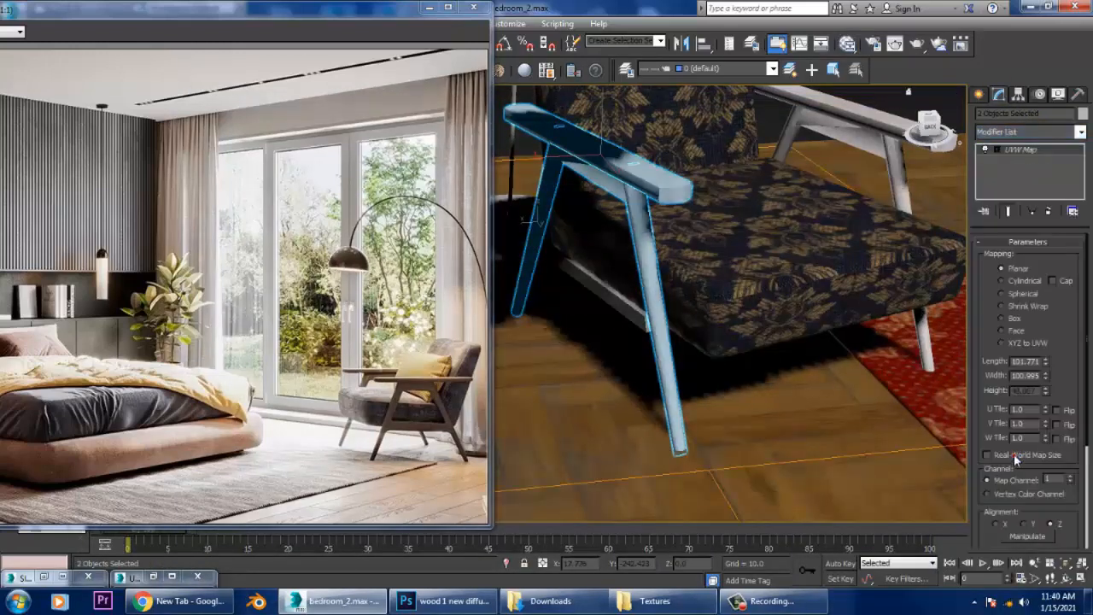
click(1014, 321)
- Deselect the frame parts and examine the textured armchair in the room from several angles and distances
scroll(814, 259, down, 5)
alt+middle_drag(918, 279, 770, 291)
alt+middle_drag(928, 298, 832, 310)
scroll(856, 280, down, 4)
click(850, 397)
scroll(766, 332, up, 7)
middle_drag(771, 275, 828, 280)
scroll(795, 290, up, 8)
scroll(827, 280, down, 8)
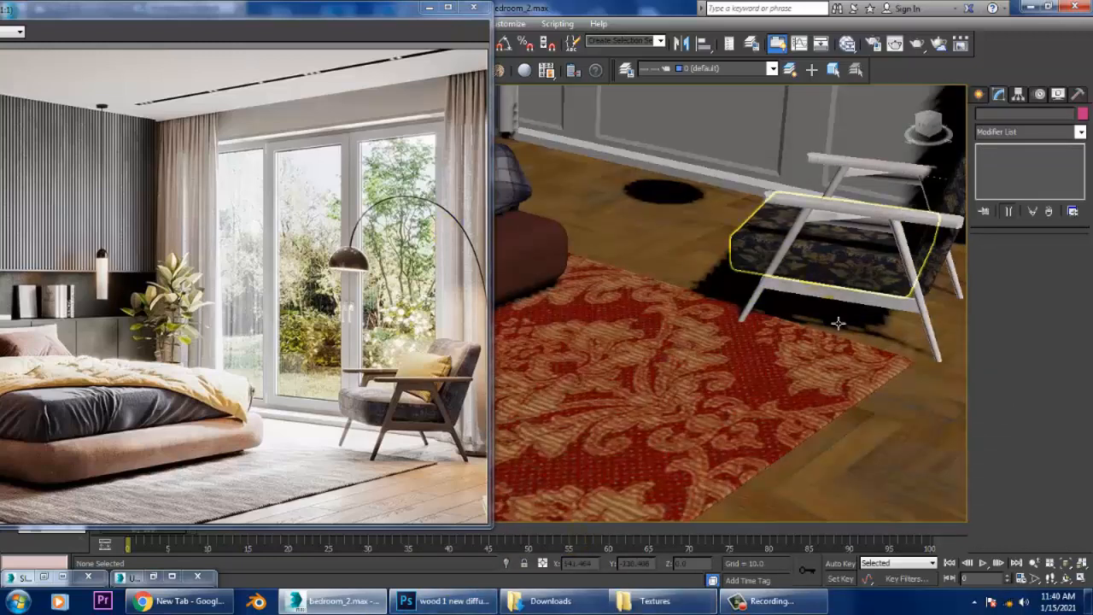
- Replace the diffuse bitmap of the armchair frame's material with the wood 2 diff texture from the Textures folder
key(m)
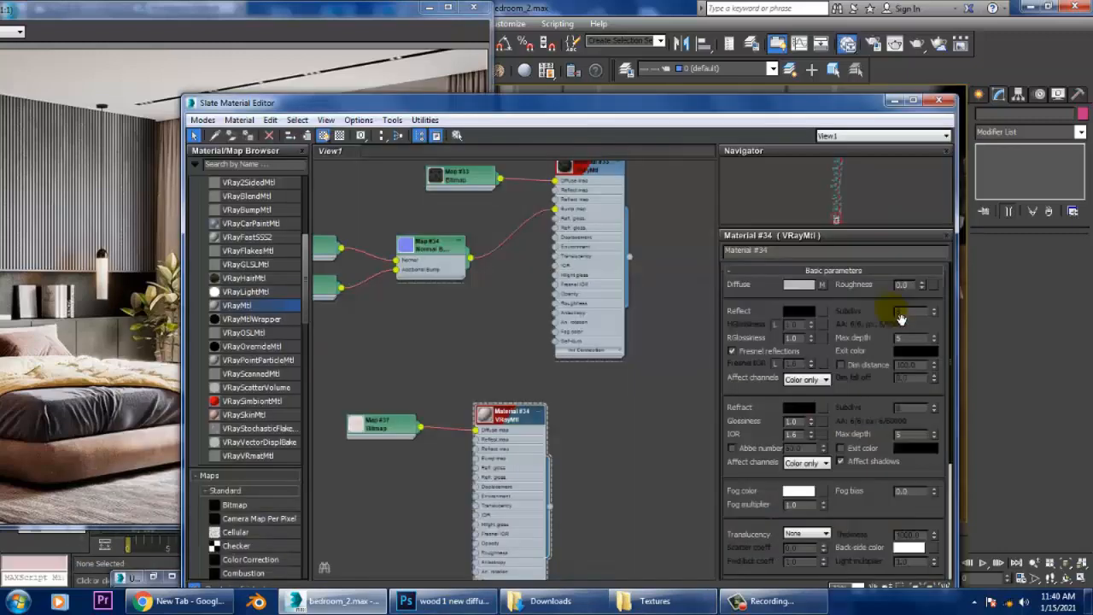
click(821, 285)
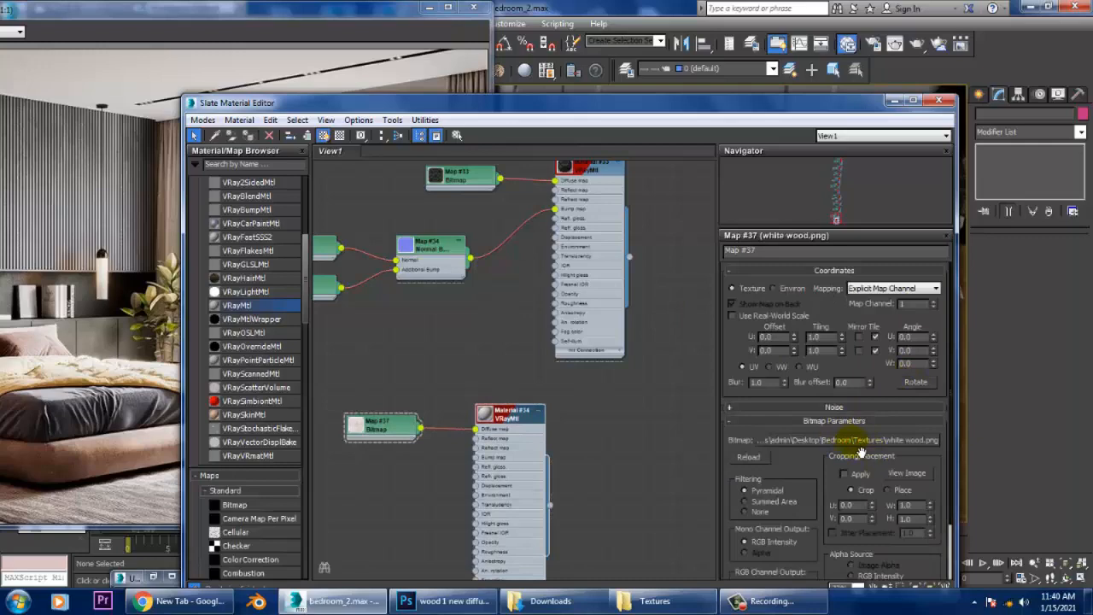
click(861, 440)
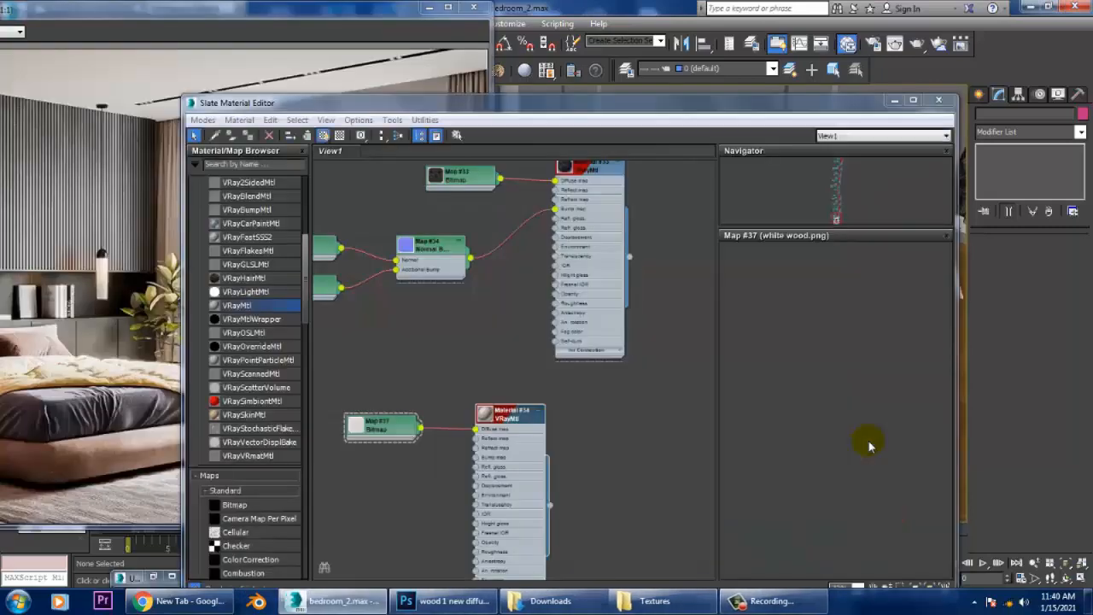
drag(316, 17, 316, 116)
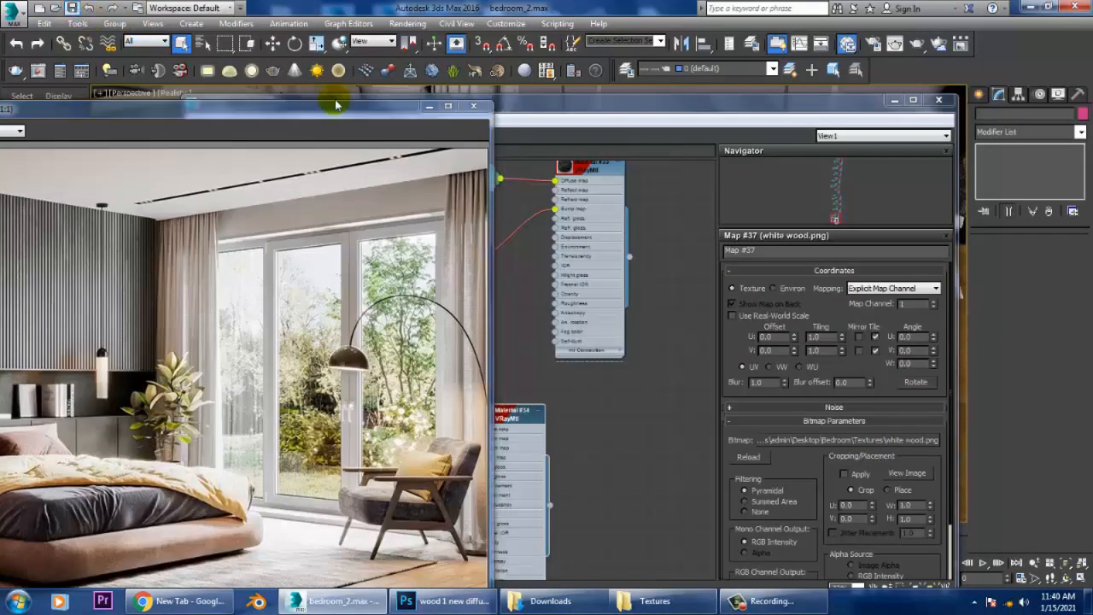
click(662, 116)
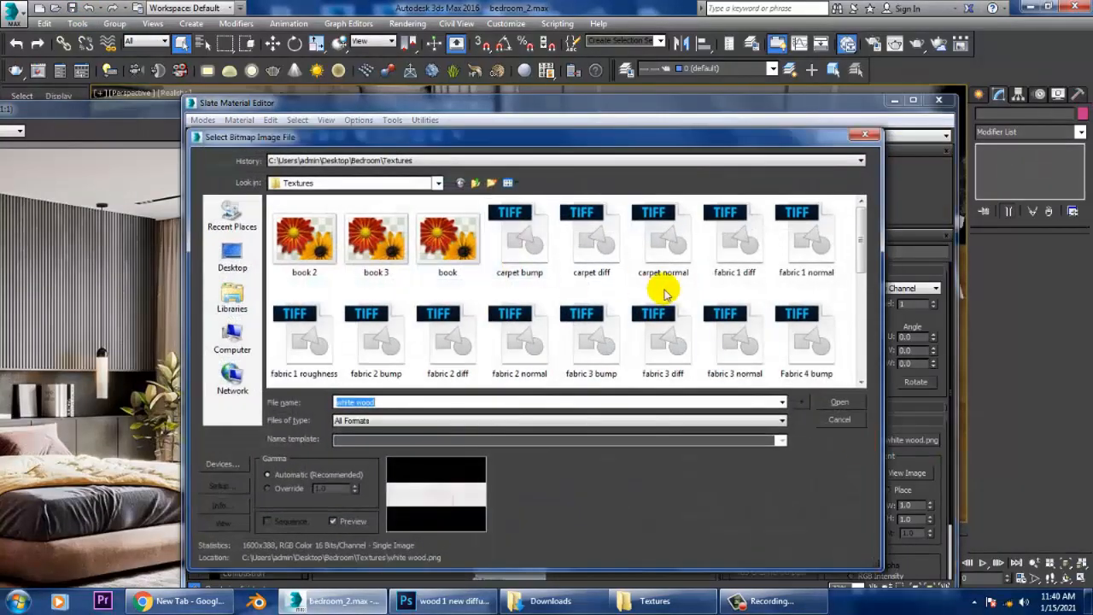
click(615, 342)
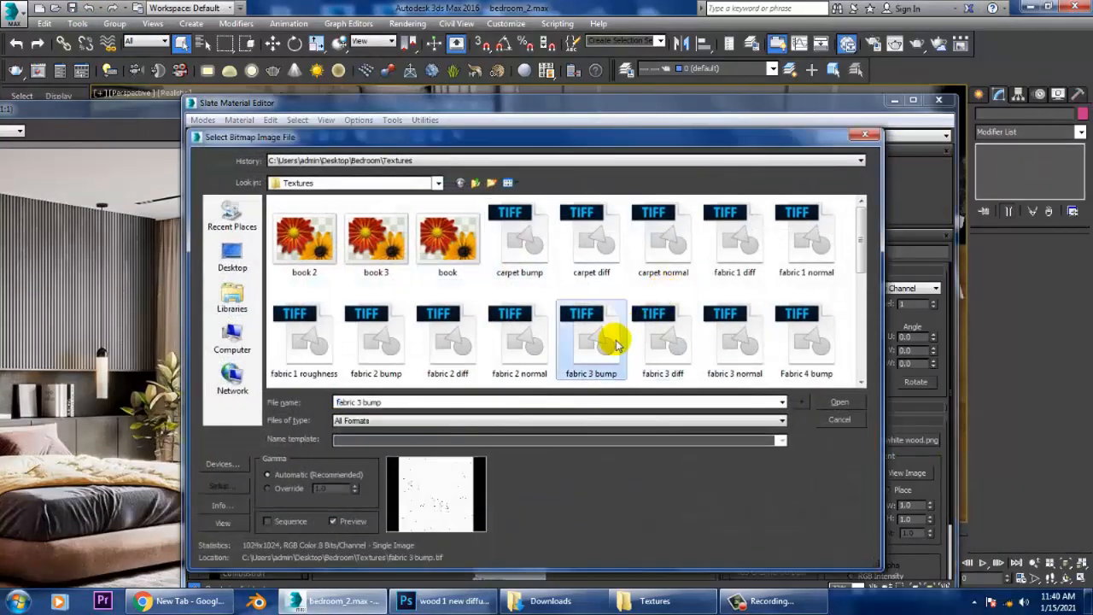
scroll(615, 342, down, 1)
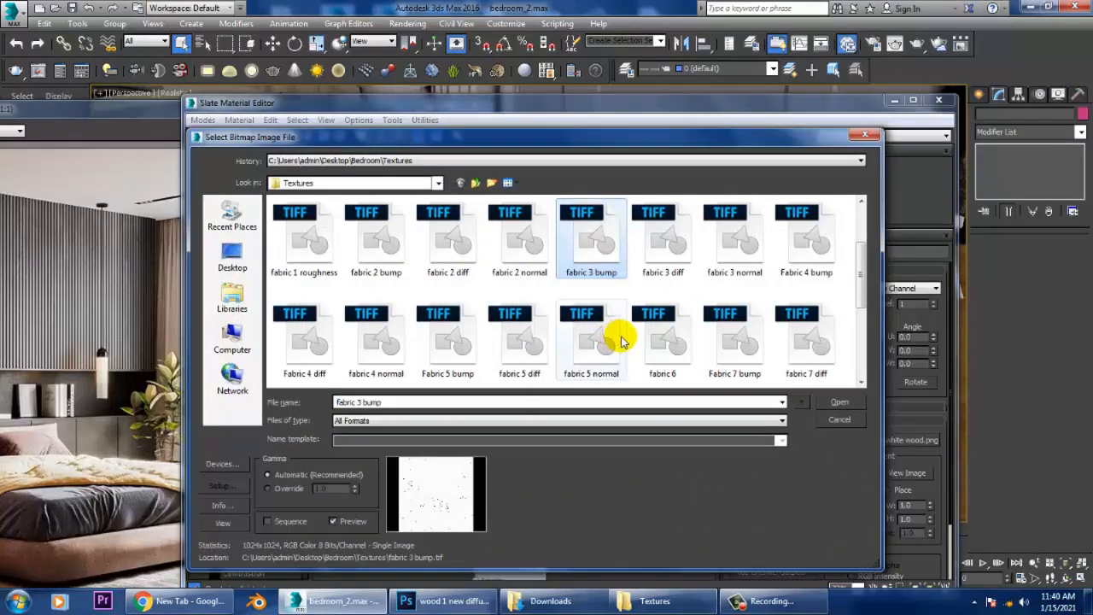
scroll(621, 340, down, 1)
click(617, 340)
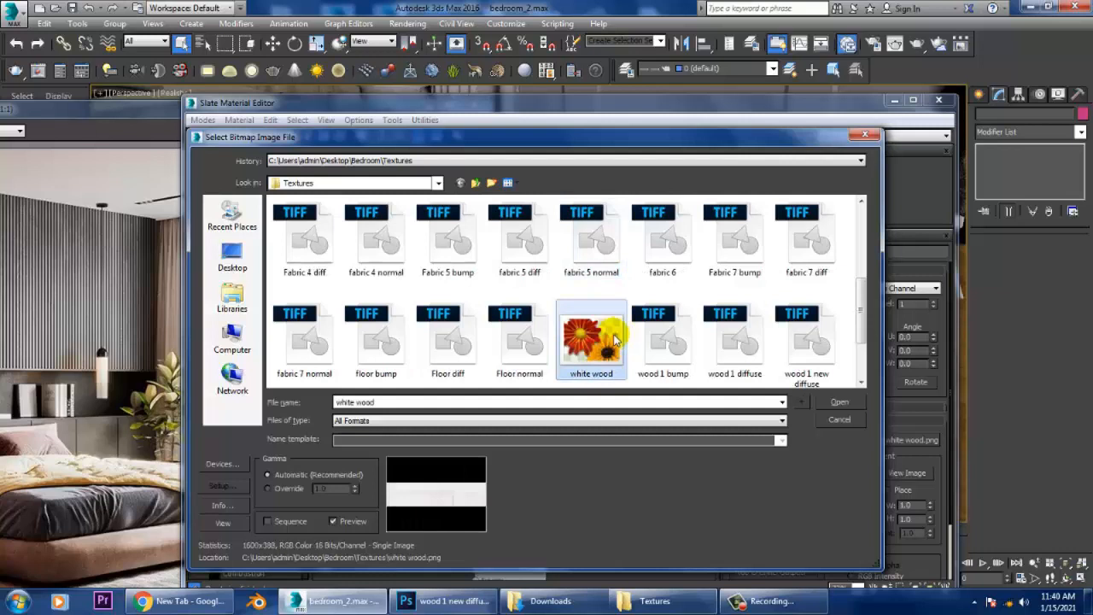
click(757, 344)
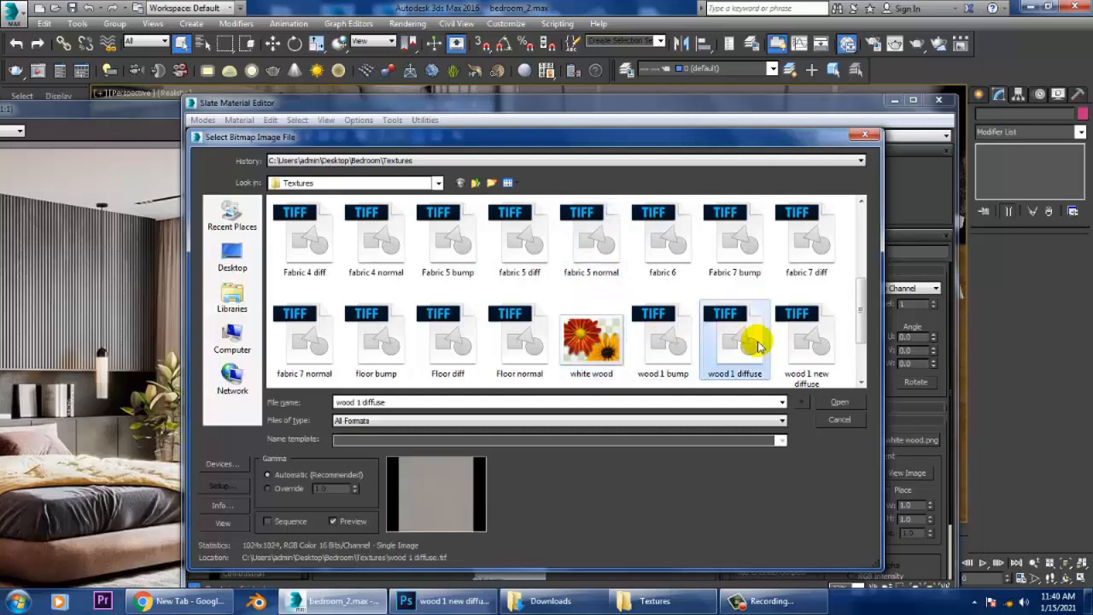
click(597, 336)
scroll(615, 340, down, 1)
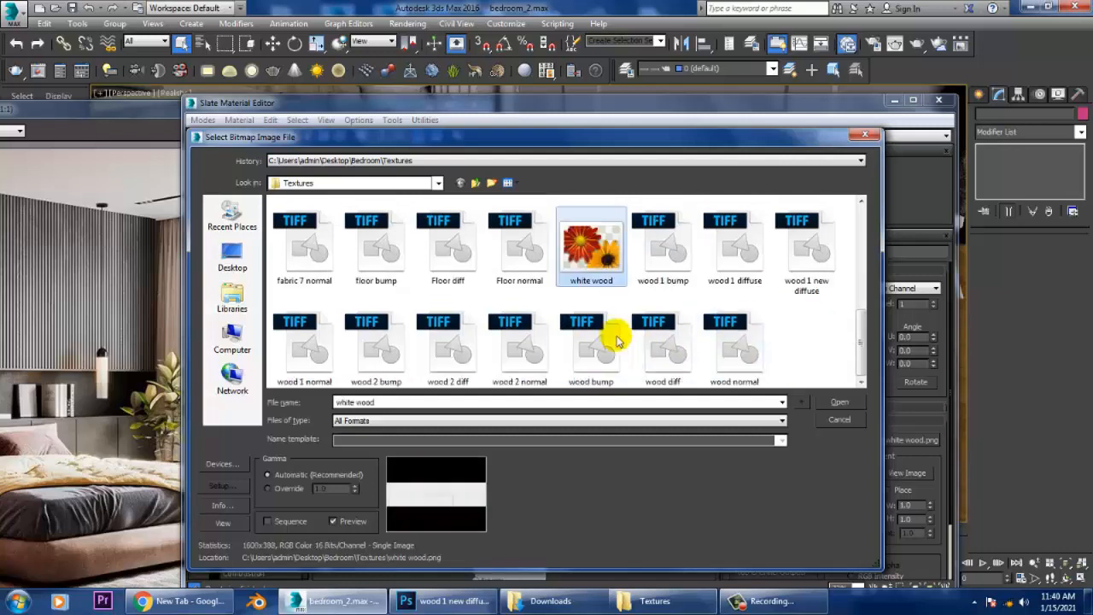
click(440, 364)
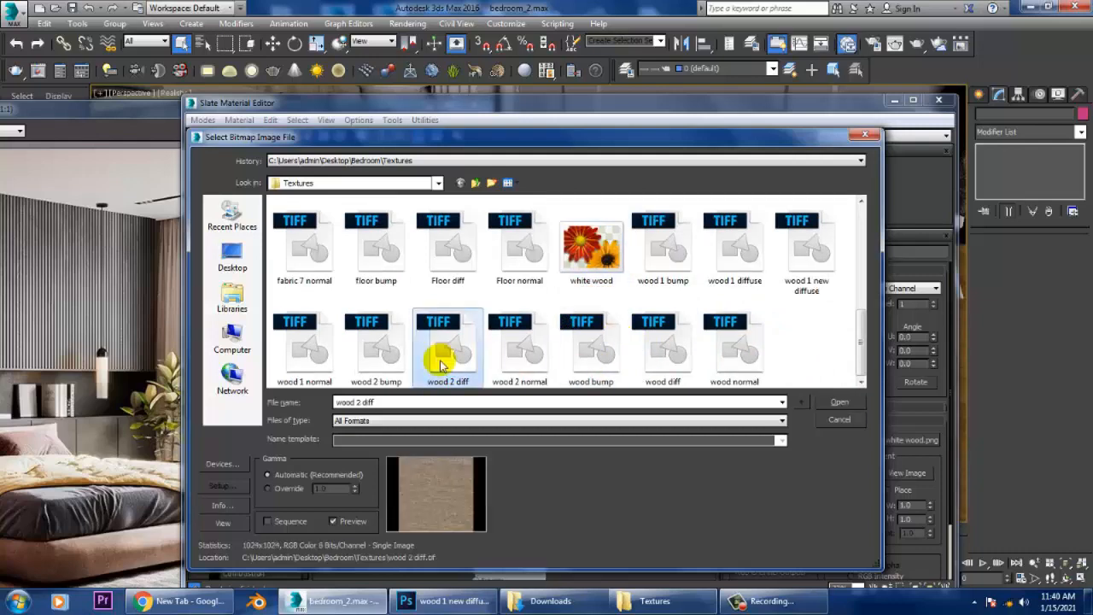
drag(630, 134, 525, 138)
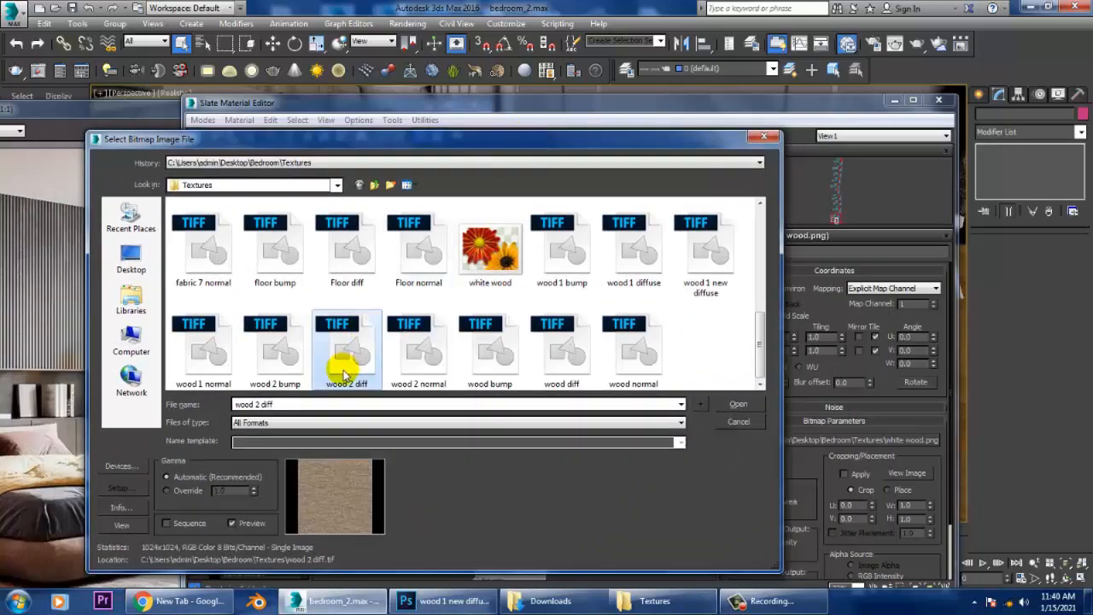
double_click(345, 365)
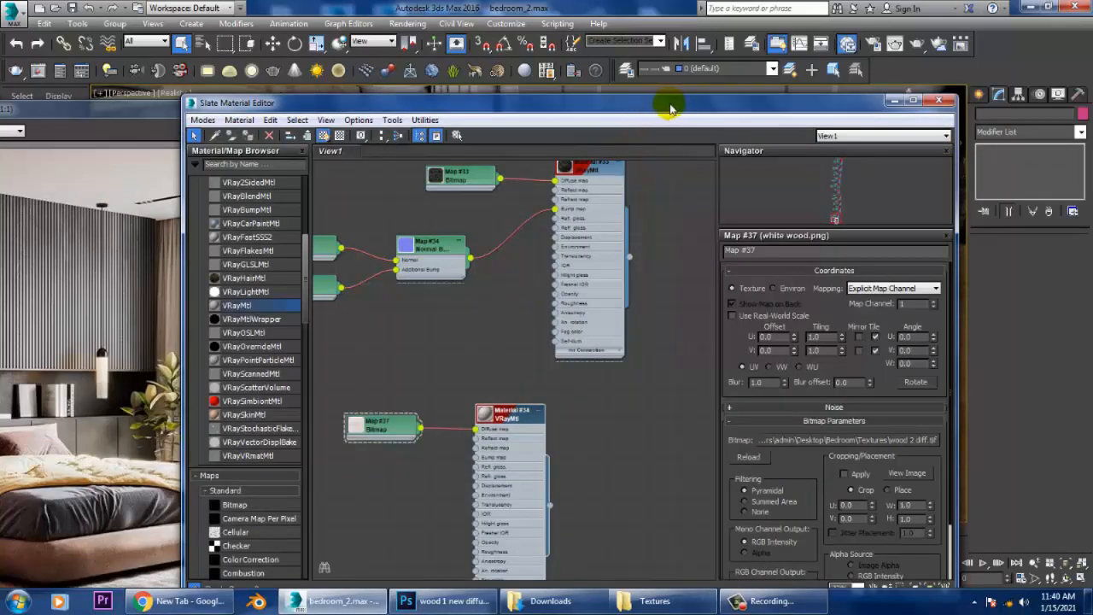
- Uncover the viewport and examine the new wood texture on the armchair frame
drag(640, 109, 695, 462)
middle_drag(705, 306, 624, 290)
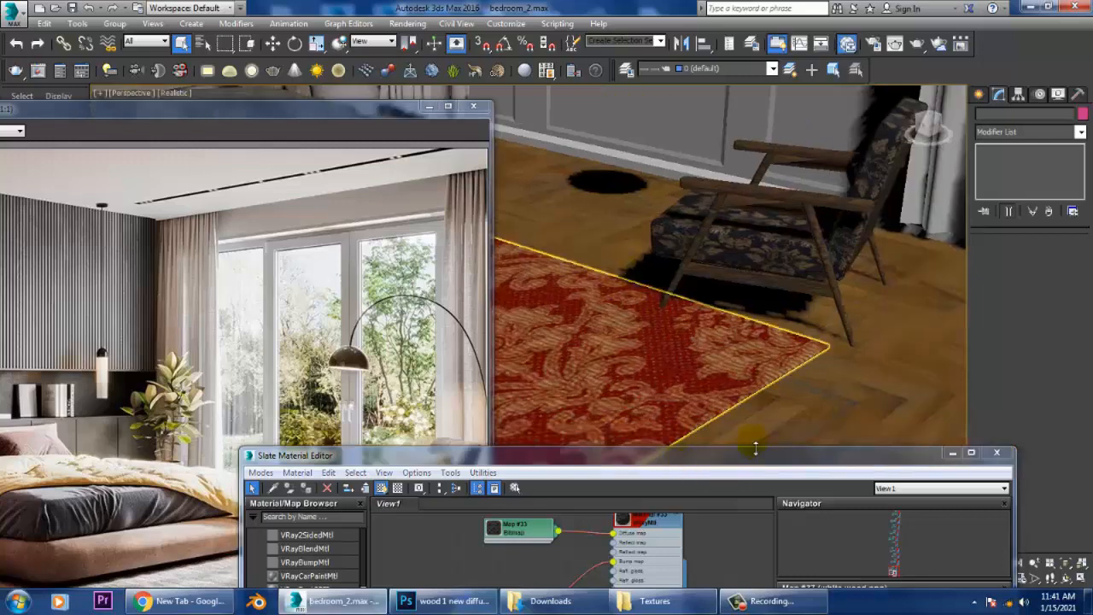
drag(755, 457, 649, 308)
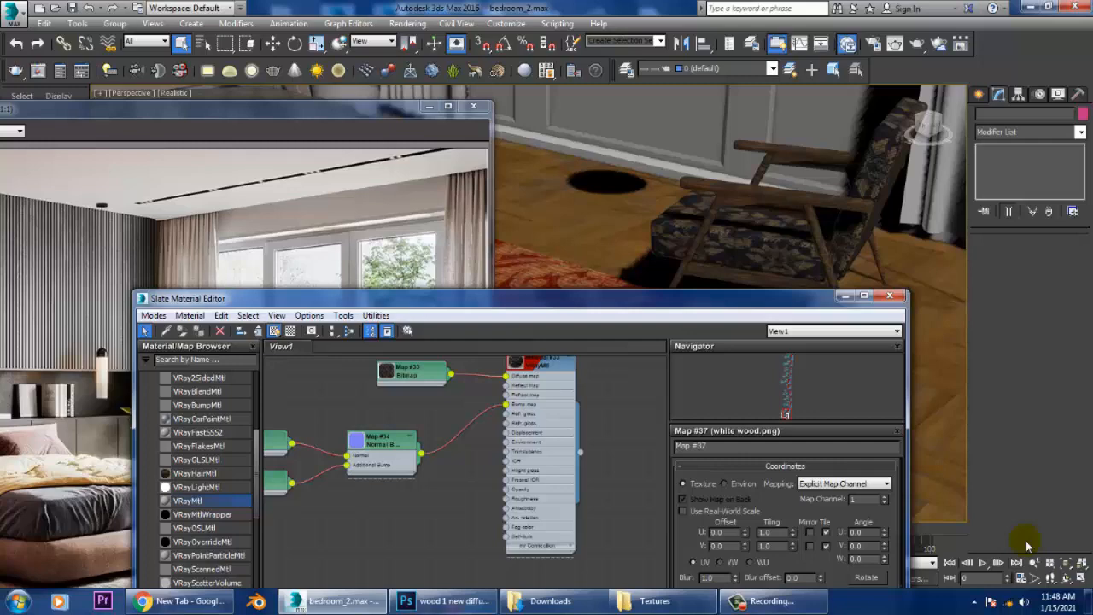
drag(798, 298, 564, 415)
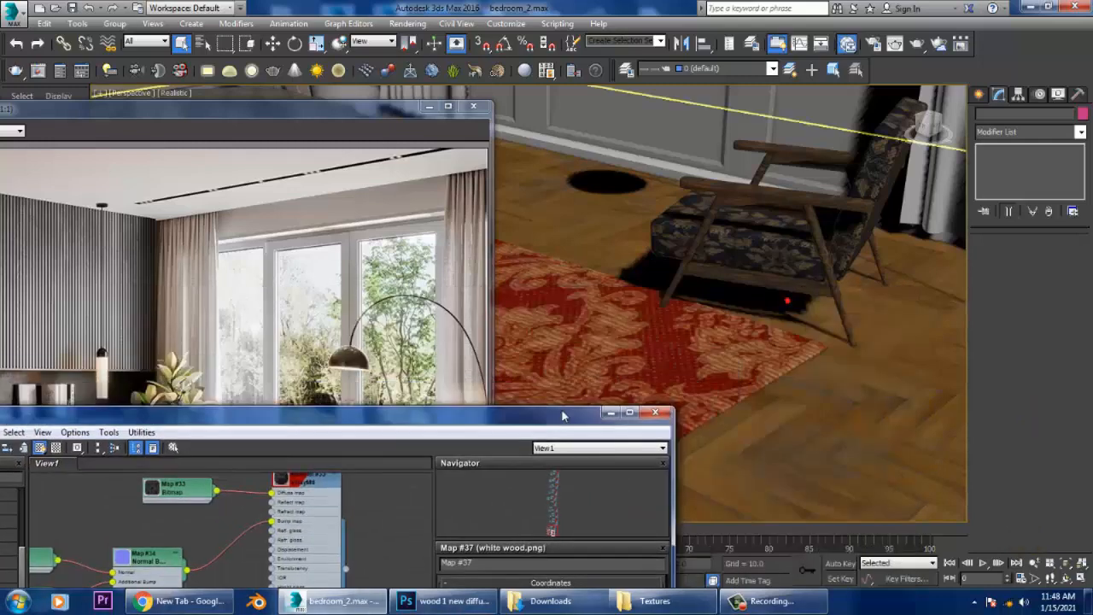
alt+middle_drag(795, 223, 875, 282)
scroll(779, 305, up, 3)
- Select the armrest, the leg frame and the lower crossbar of the armchair's near side together
click(772, 313)
scroll(772, 313, down, 3)
scroll(875, 282, up, 4)
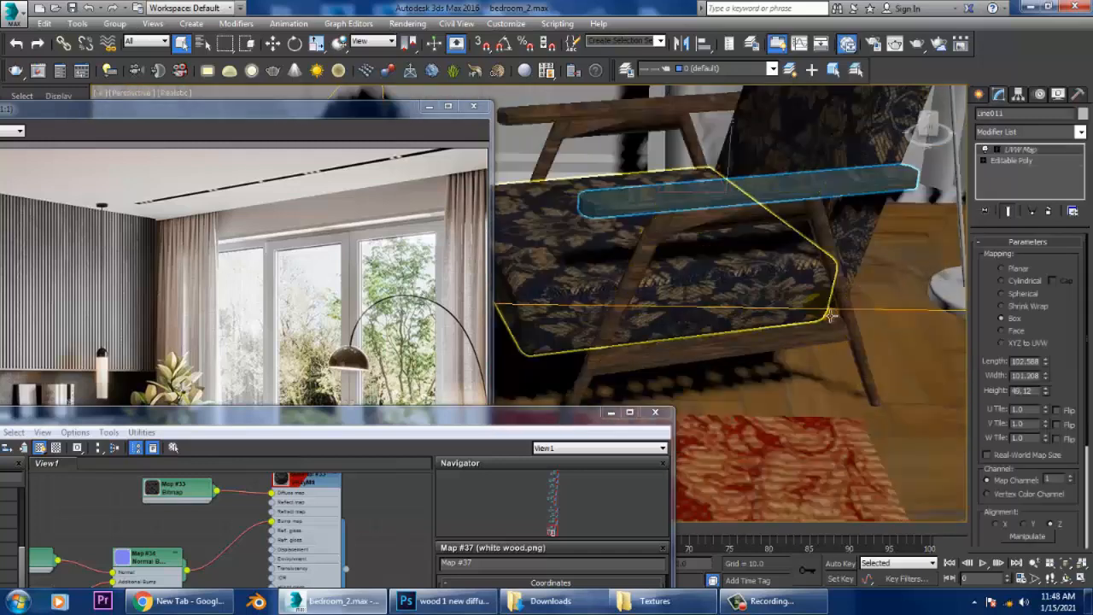
click(840, 263)
ctrl+click(758, 358)
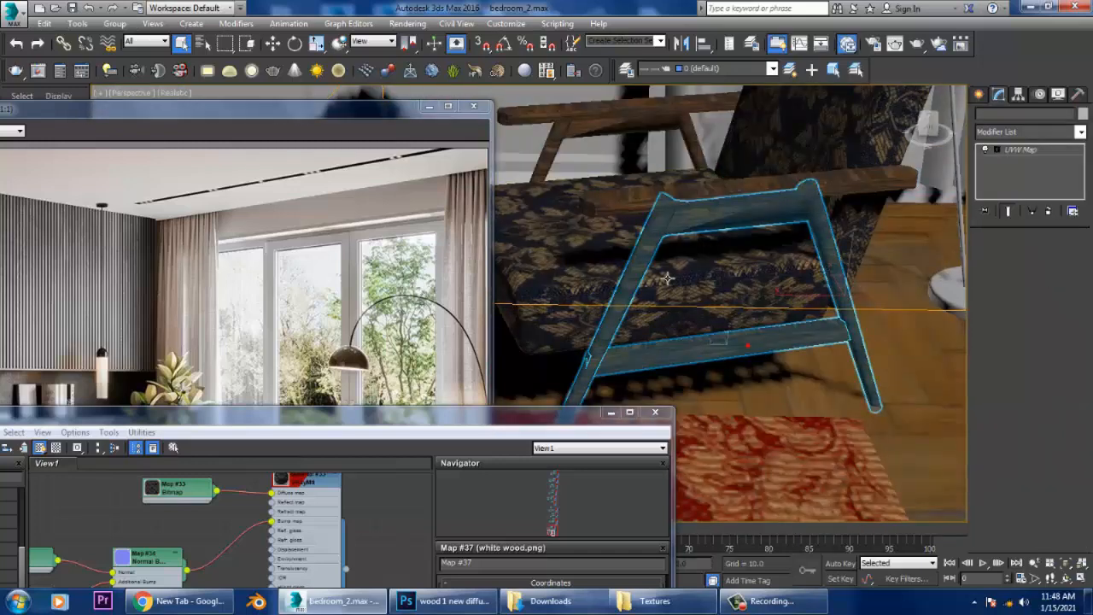
ctrl+click(683, 199)
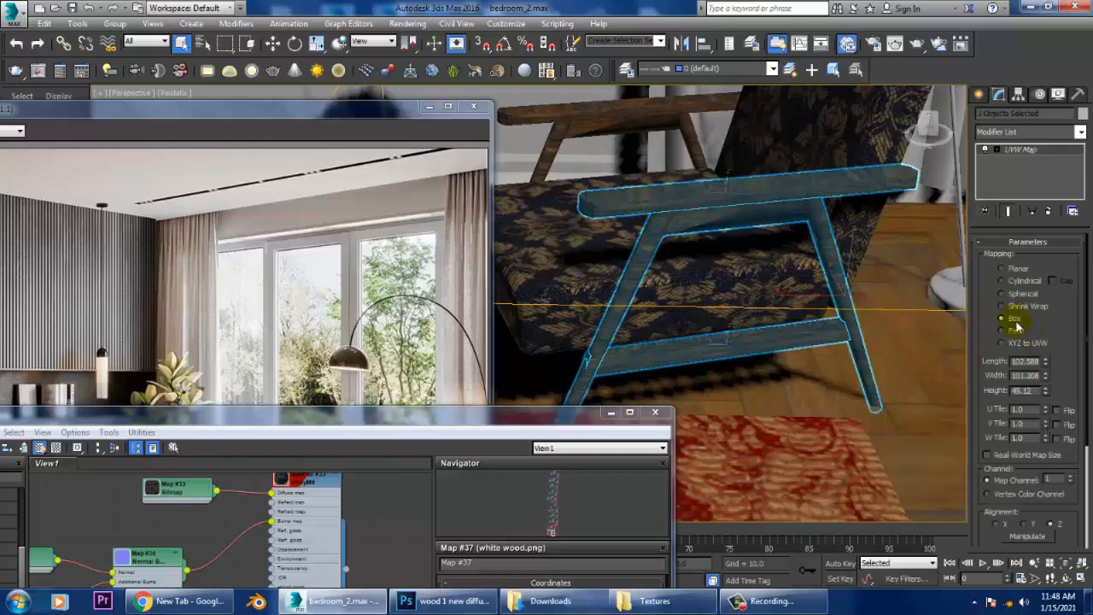
- Add a Normal Bump map and connect it to the Bump map input of the frame's wood material
drag(464, 415, 726, 100)
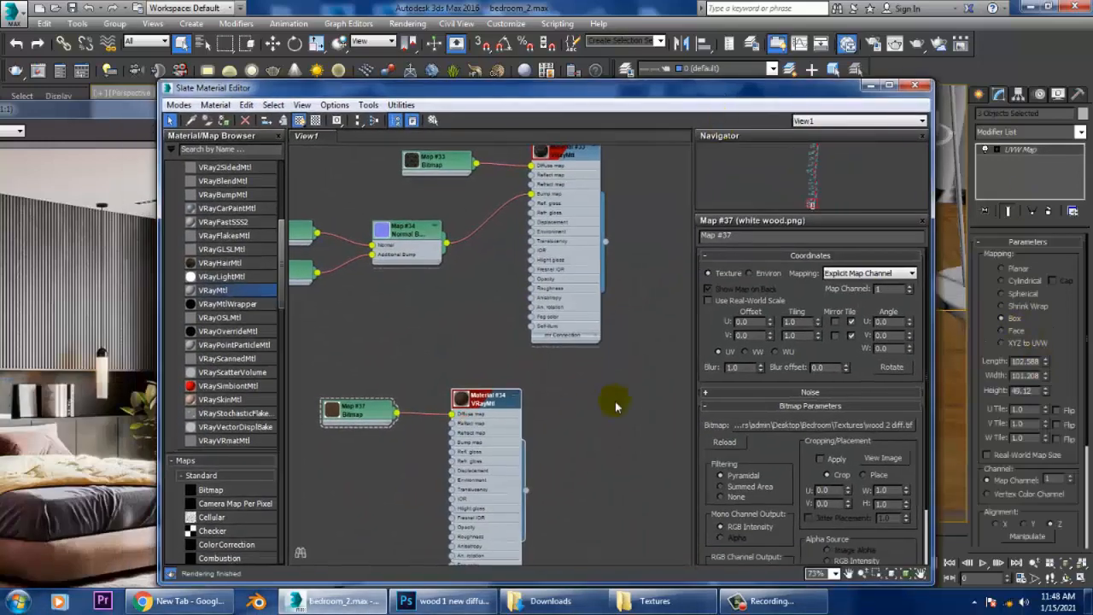
middle_drag(615, 403, 680, 319)
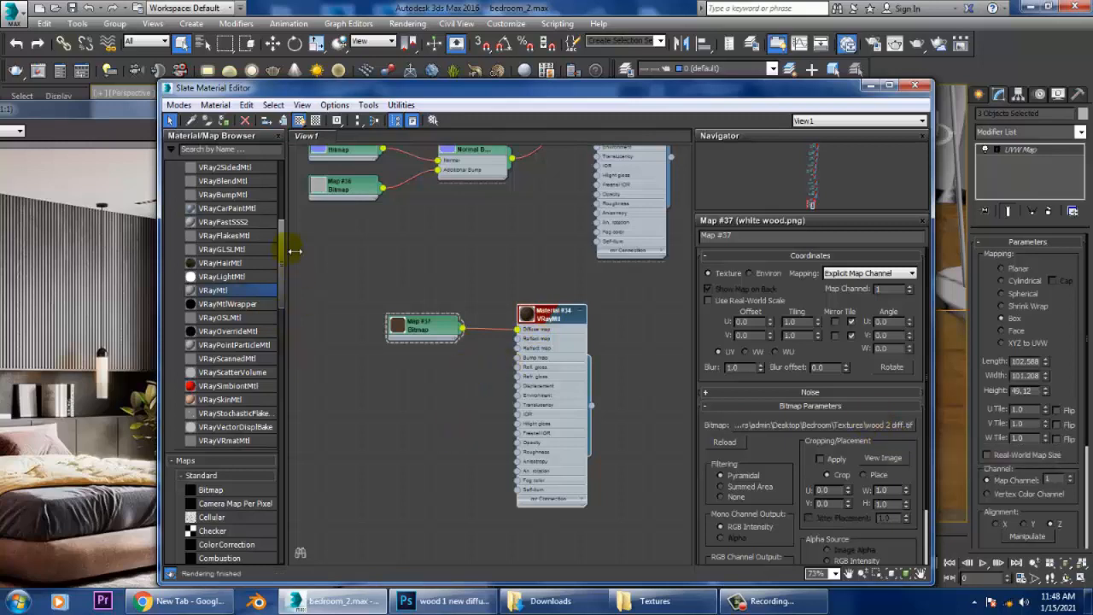
scroll(280, 355, down, 10)
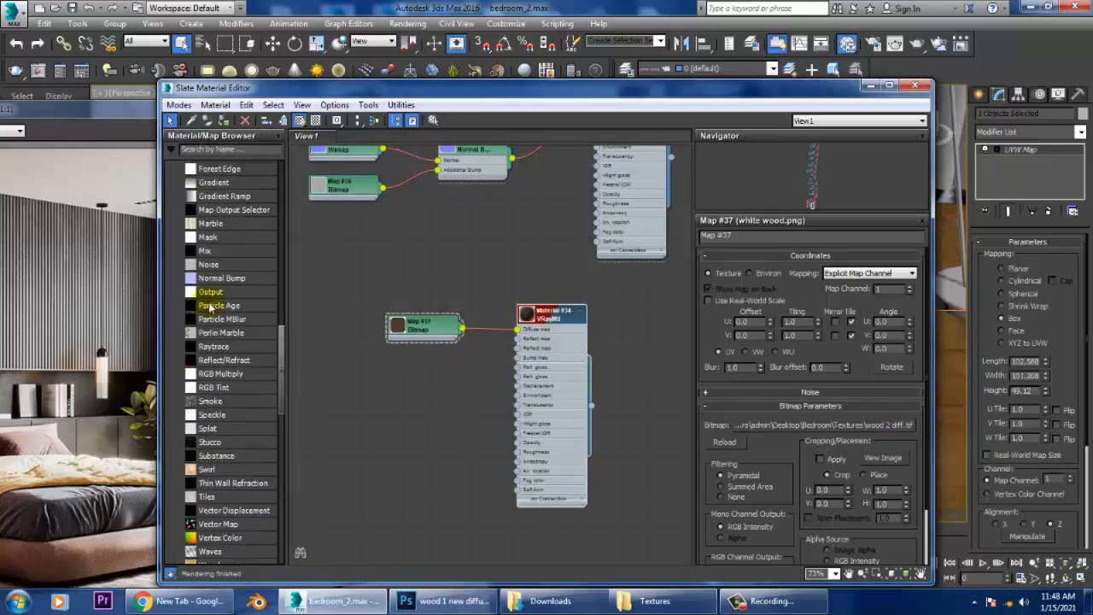
drag(387, 421, 387, 423)
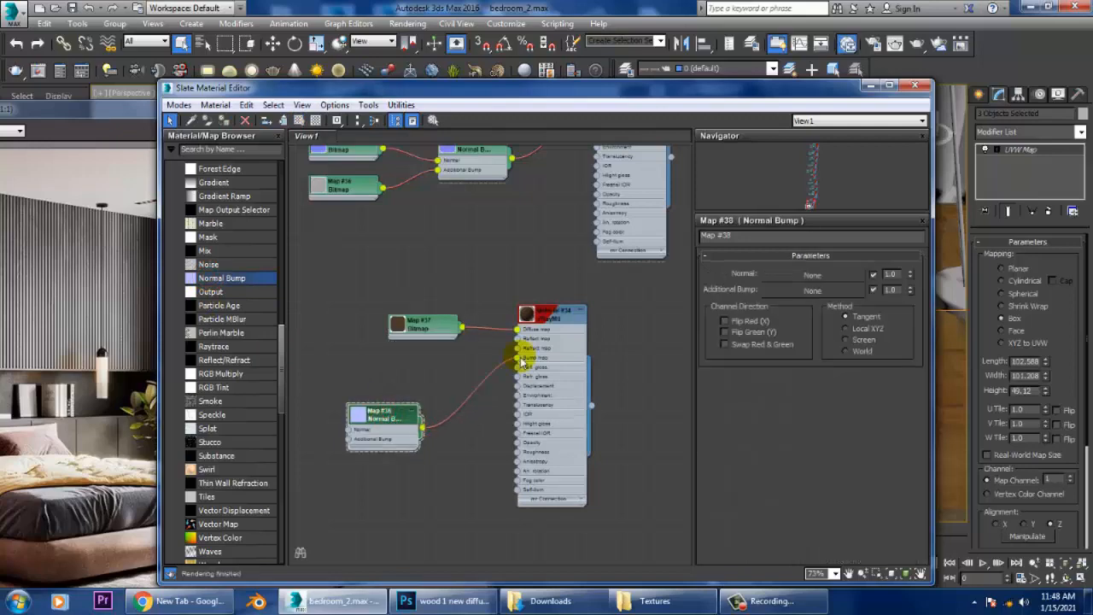
drag(523, 362, 519, 359)
- Load the wood 2 normal texture as a bitmap into the Normal slot of the Normal Bump map
click(773, 273)
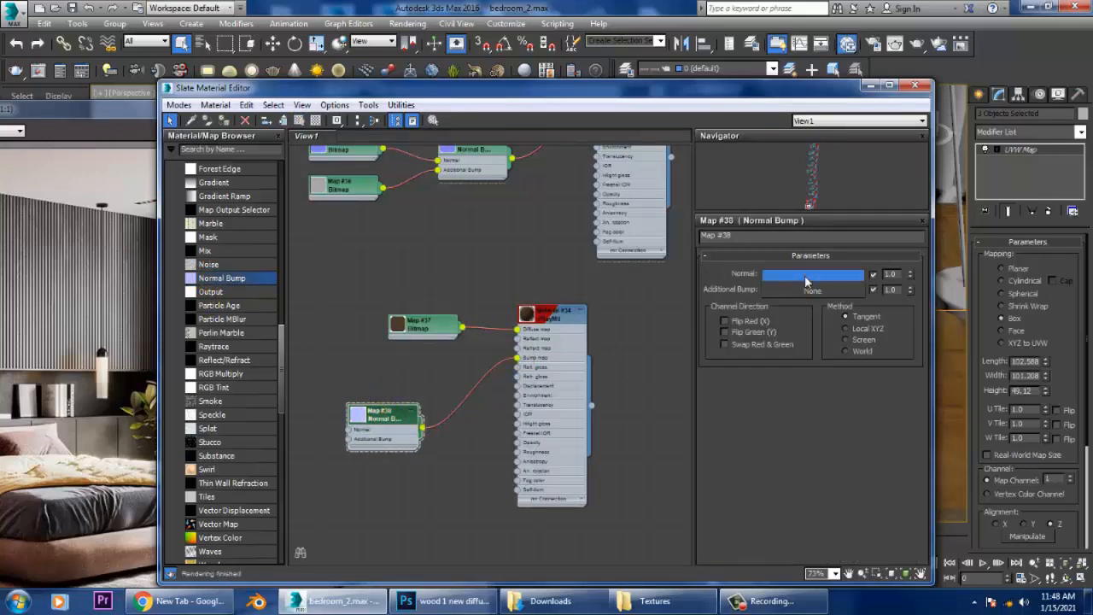
double_click(760, 123)
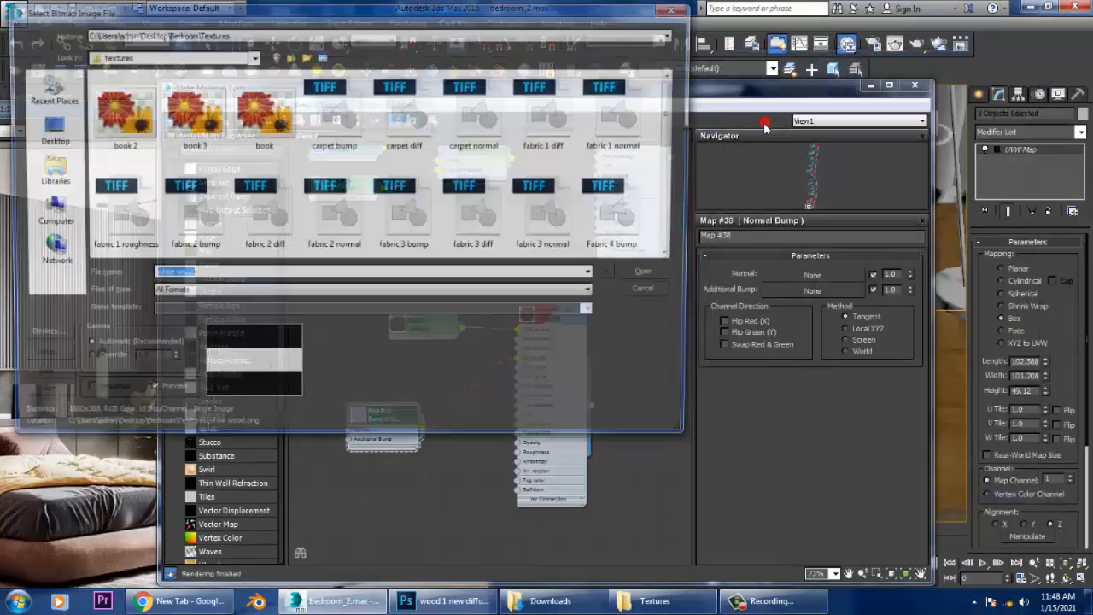
click(331, 107)
key(w)
key(w)
key(w)
key(w)
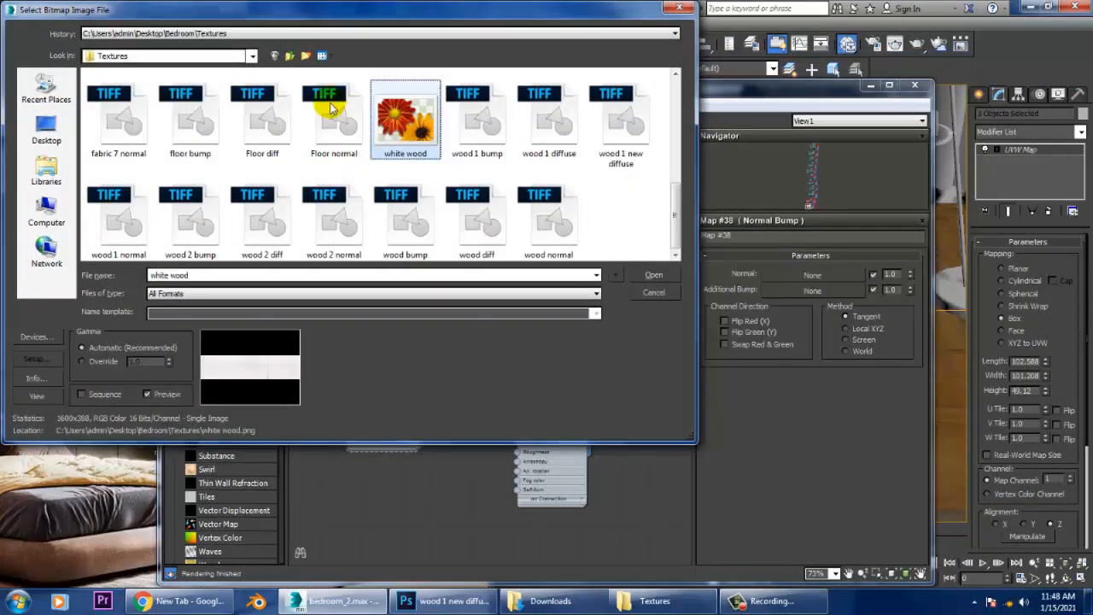
key(w)
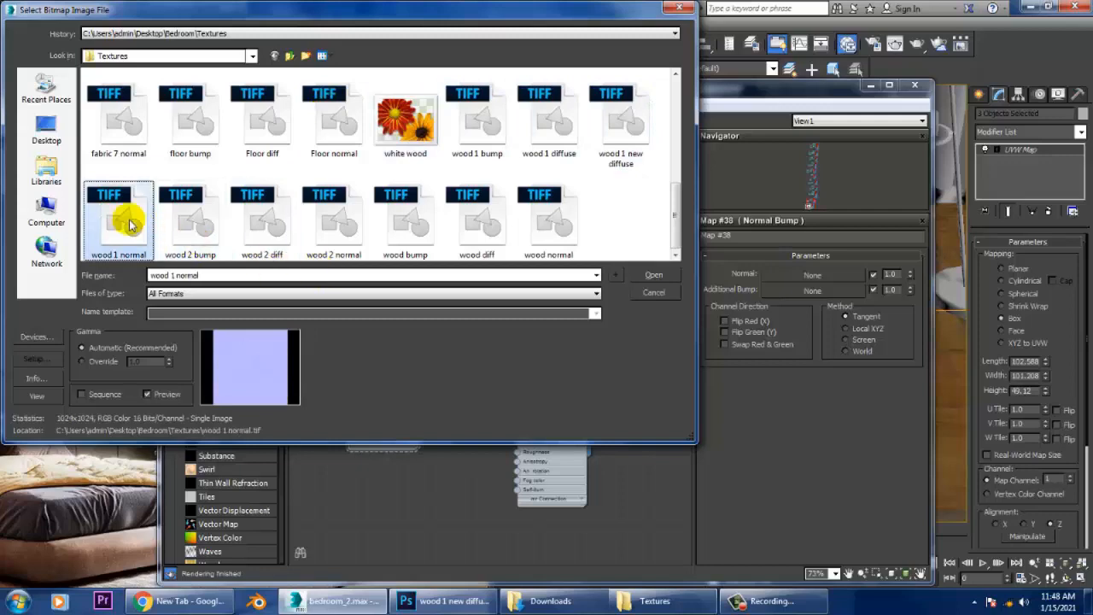
double_click(332, 247)
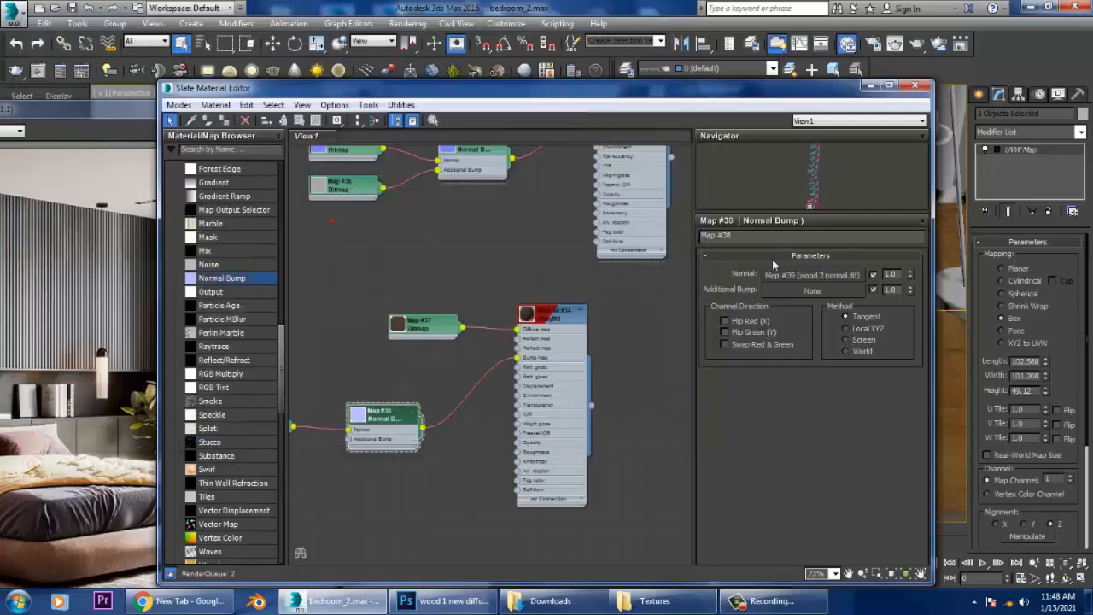
- Load the wood 2 bump texture as a bitmap into the Additional Bump slot of the Normal Bump map
click(815, 290)
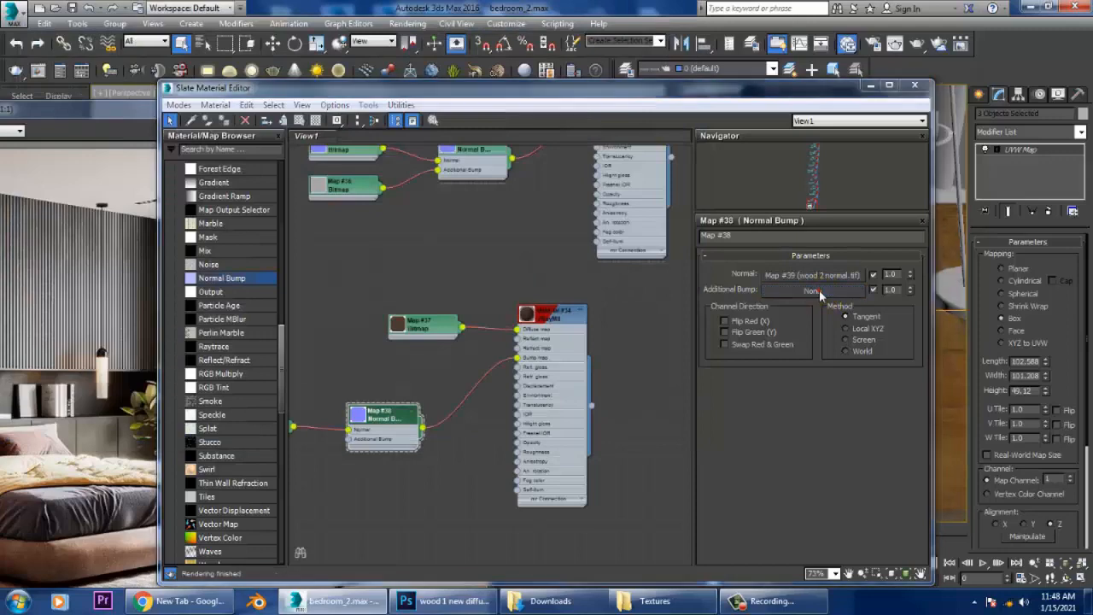
double_click(781, 130)
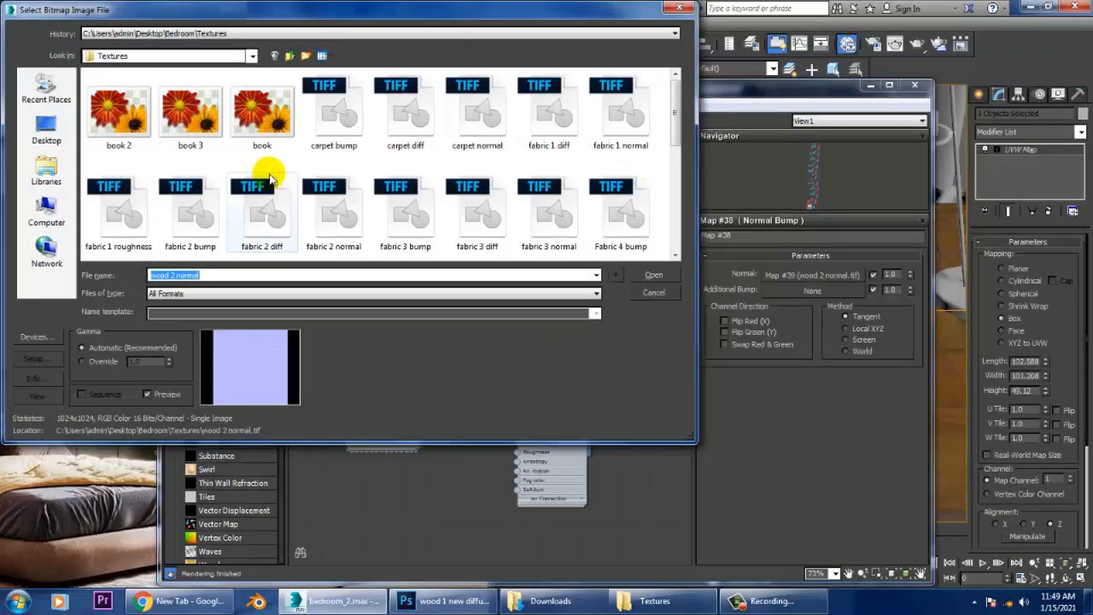
click(261, 210)
key(w)
key(w)
key(w)
key(w)
key(w)
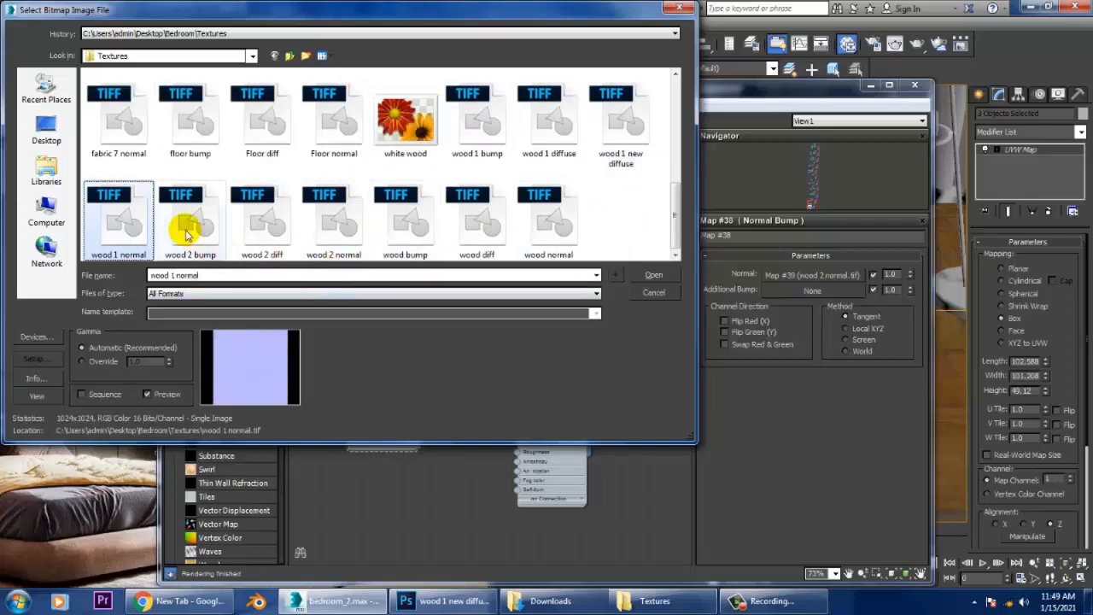
- Set the reflection colour of the armchair frame's wood material to grey
double_click(548, 312)
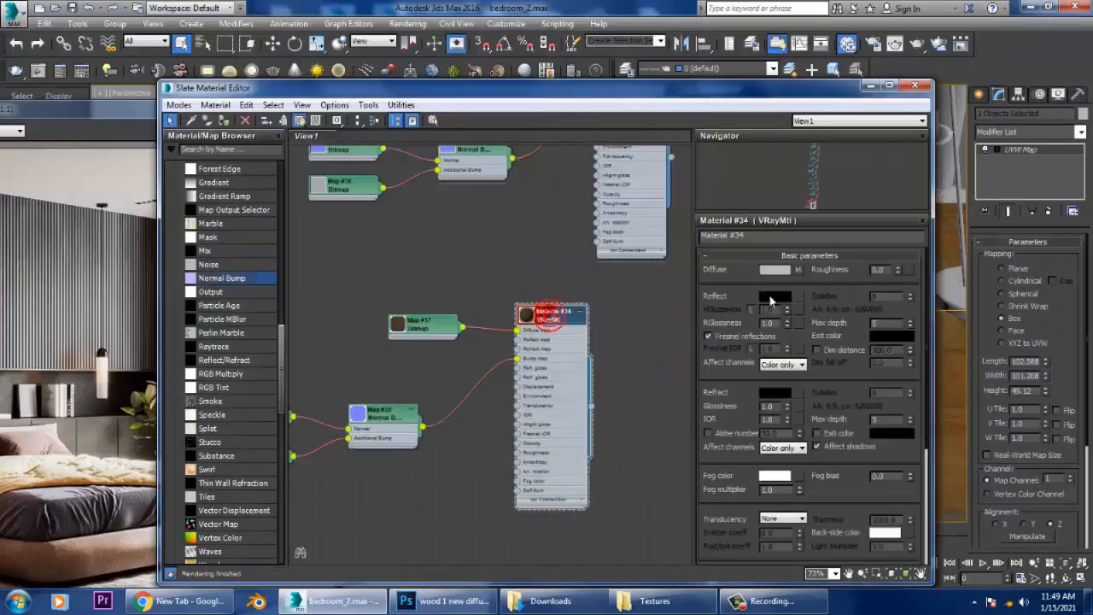
click(775, 295)
drag(397, 89, 398, 110)
click(505, 204)
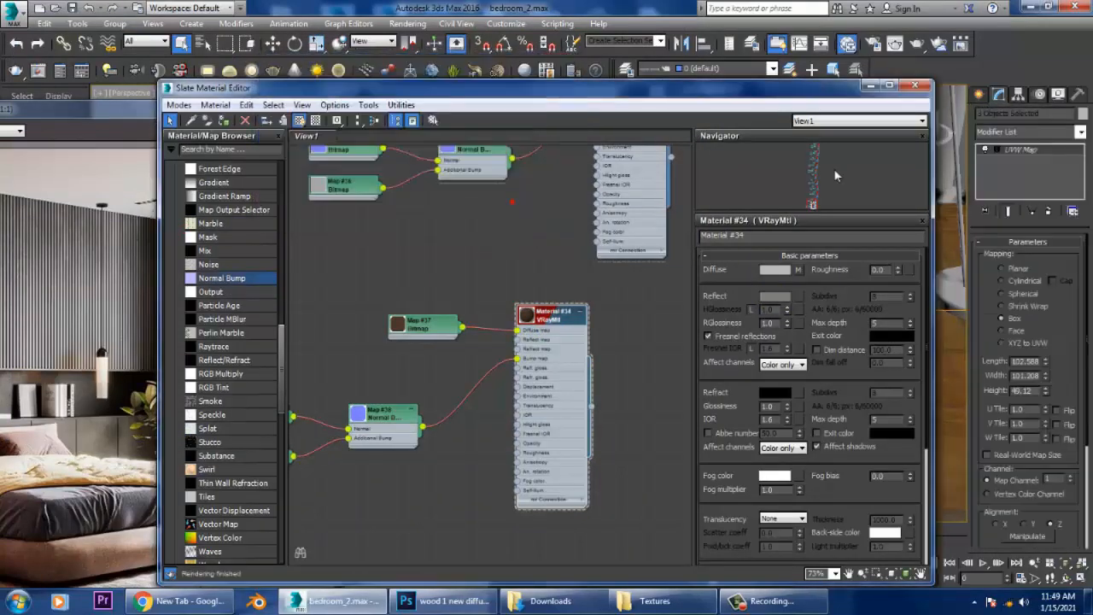
- Set the reflection colour of the light wood material, Material #10, to grey with a value of 50
middle_drag(591, 258, 586, 338)
middle_drag(636, 259, 567, 410)
middle_drag(634, 260, 604, 381)
middle_drag(637, 273, 622, 327)
double_click(585, 249)
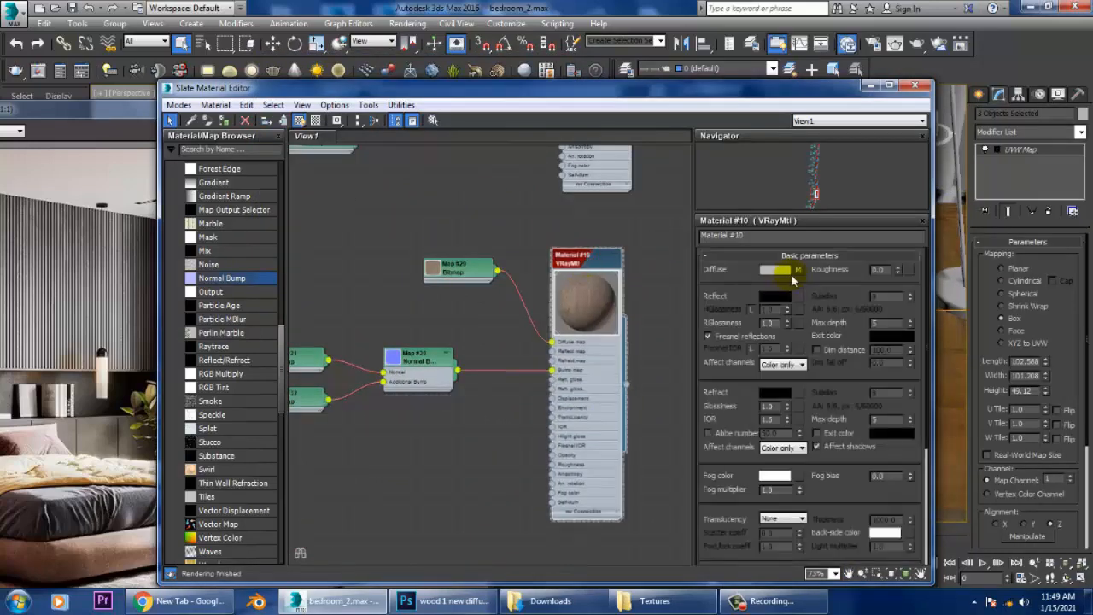
click(774, 297)
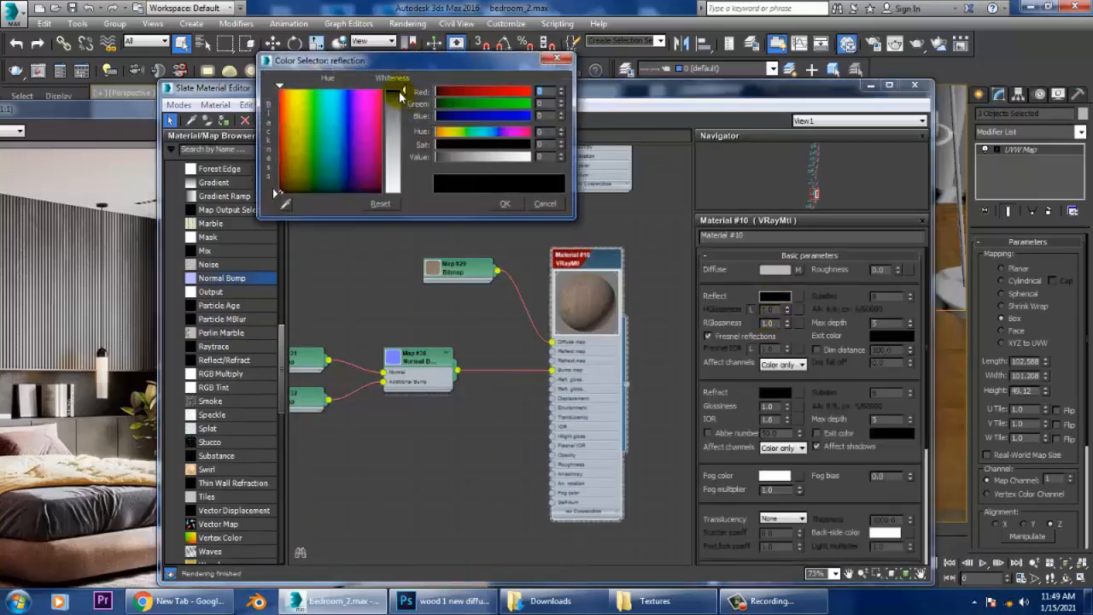
drag(450, 157, 453, 158)
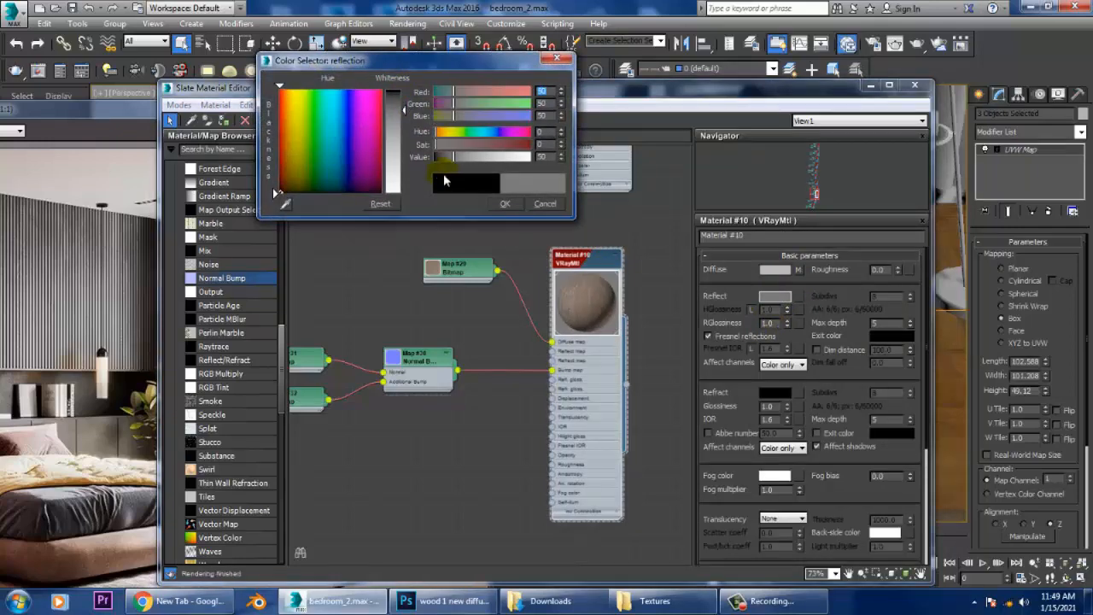
click(515, 204)
click(871, 86)
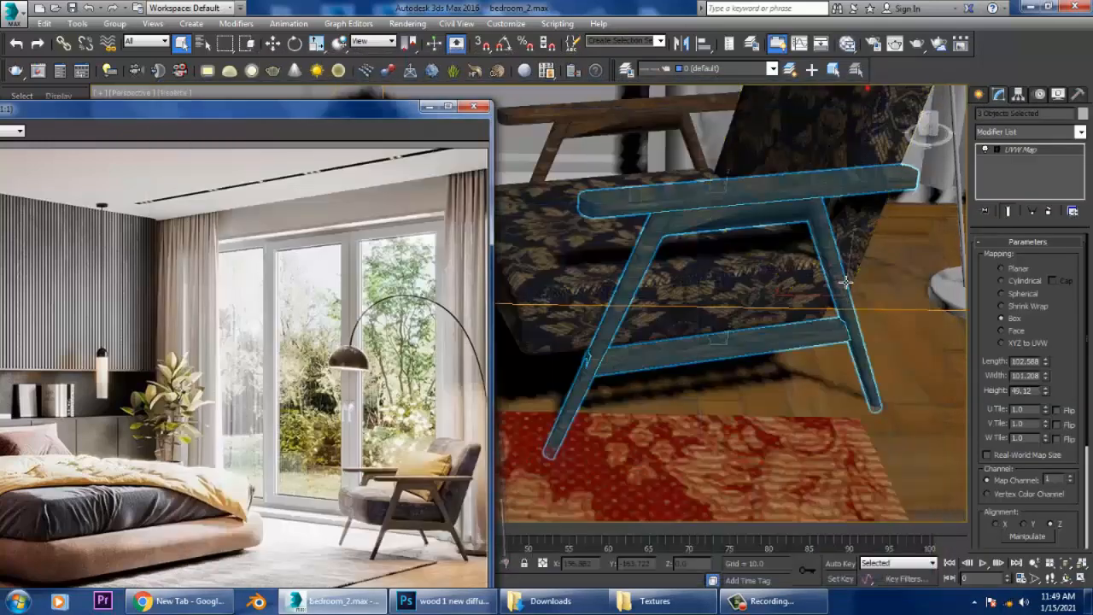
- Deselect the armchair frame and select the window curtain beside the potted plant
scroll(783, 276, down, 4)
scroll(782, 276, down, 4)
scroll(805, 298, down, 4)
mouse_move(806, 298)
alt+middle_down()
mouse_move(815, 309)
mouse_move(816, 284)
alt+middle_up()
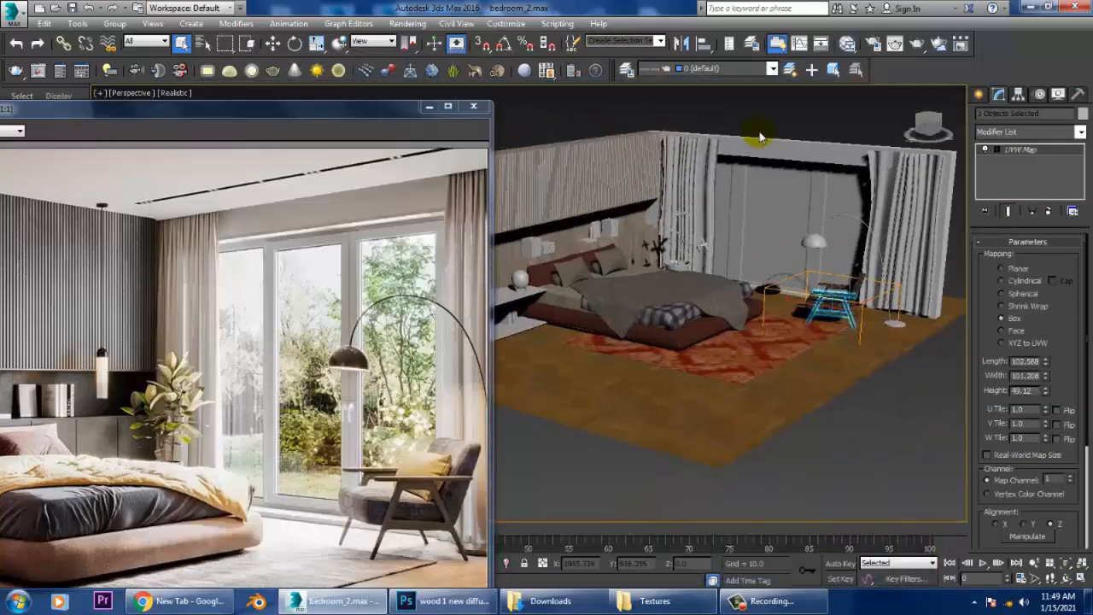
click(763, 117)
scroll(750, 200, up, 3)
scroll(750, 200, up, 3)
middle_drag(750, 201, 806, 200)
click(710, 189)
alt+middle_drag(710, 189, 724, 227)
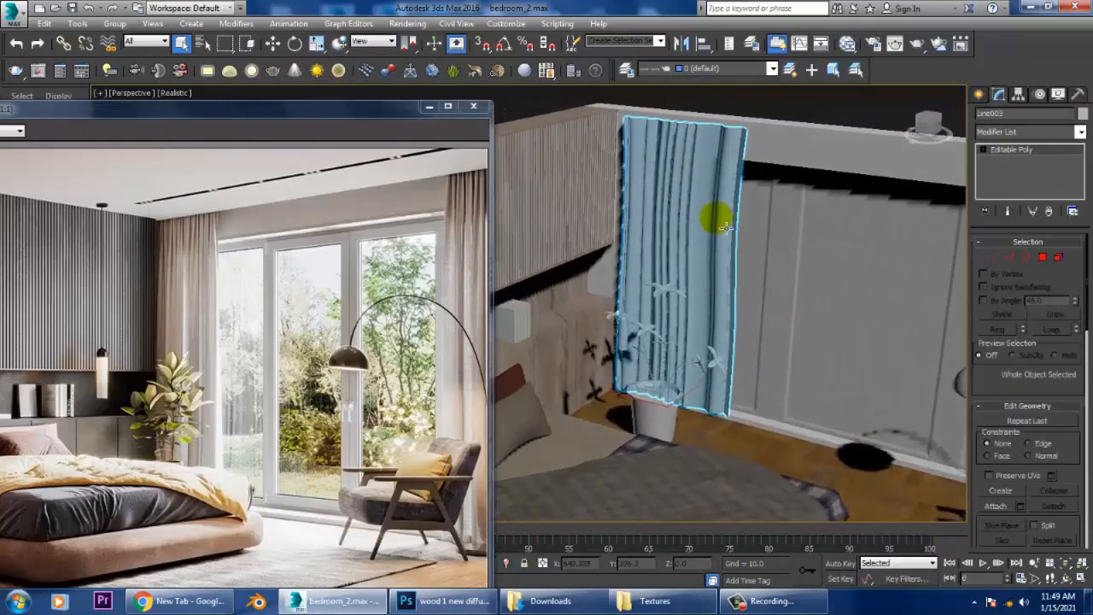
- Create a VRayMtl below the existing material nodes and assign a Bitmap map to its Diffuse slot
key(m)
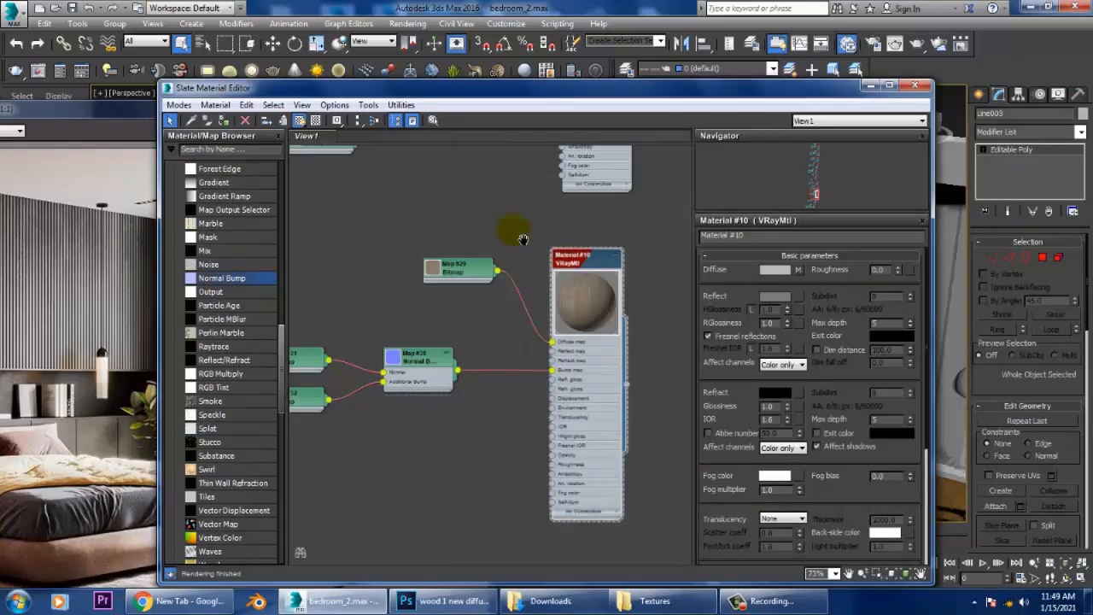
scroll(527, 363, down, 2)
middle_drag(527, 365, 561, 163)
middle_drag(556, 336, 598, 180)
middle_drag(542, 376, 623, 85)
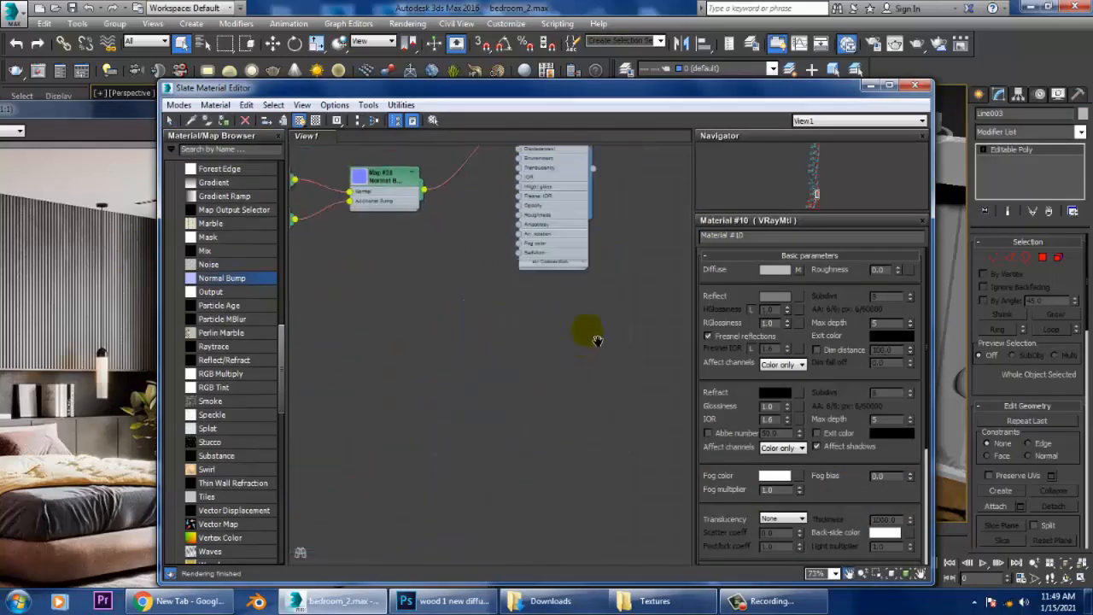
drag(281, 361, 293, 224)
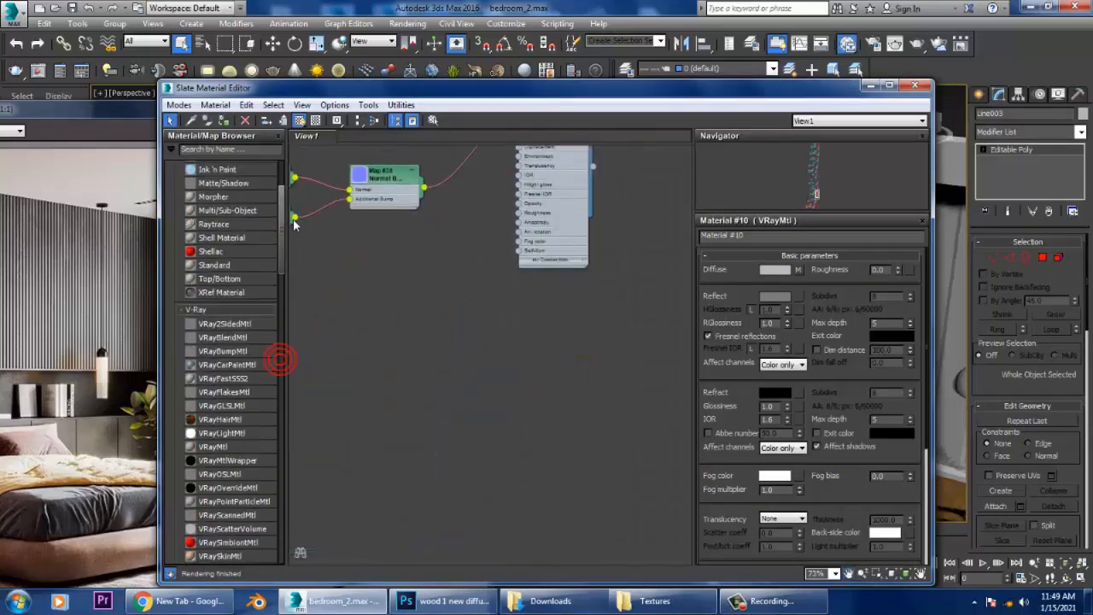
scroll(275, 437, down, 2)
drag(524, 359, 524, 357)
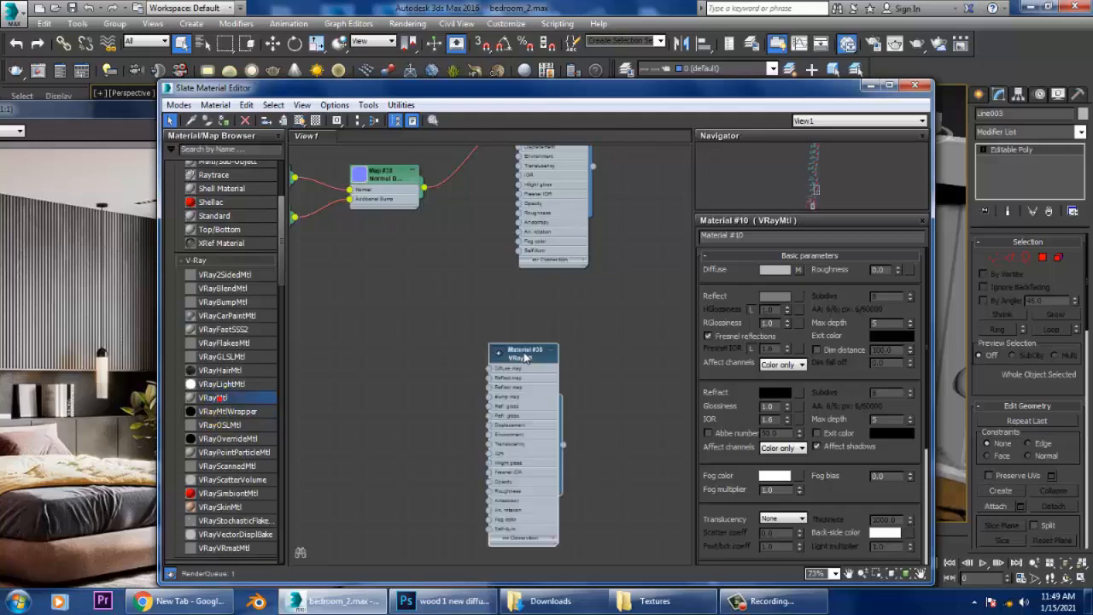
click(800, 269)
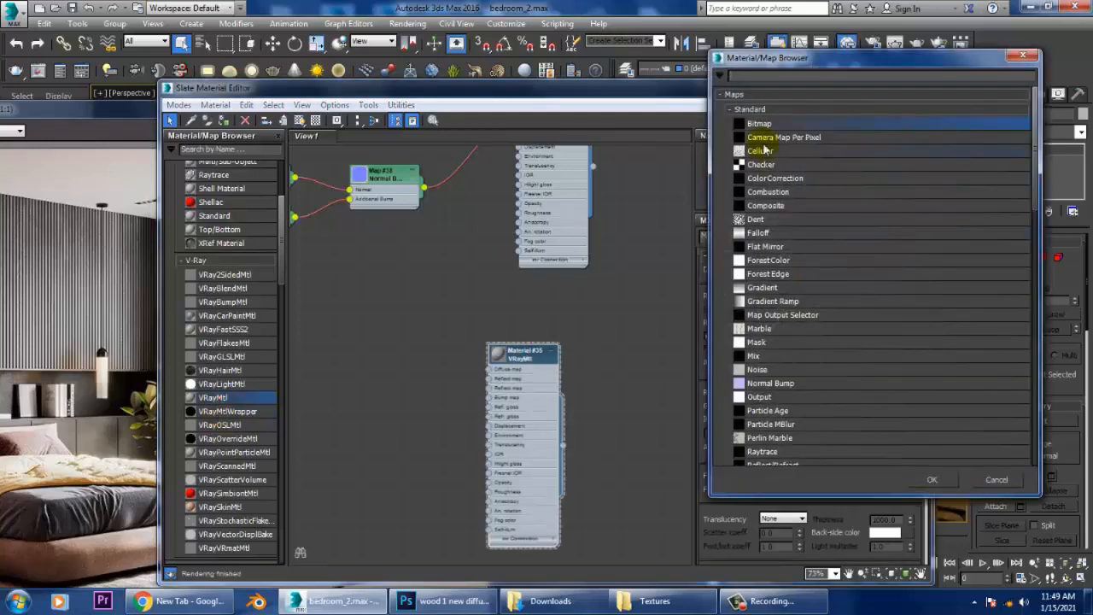
double_click(763, 126)
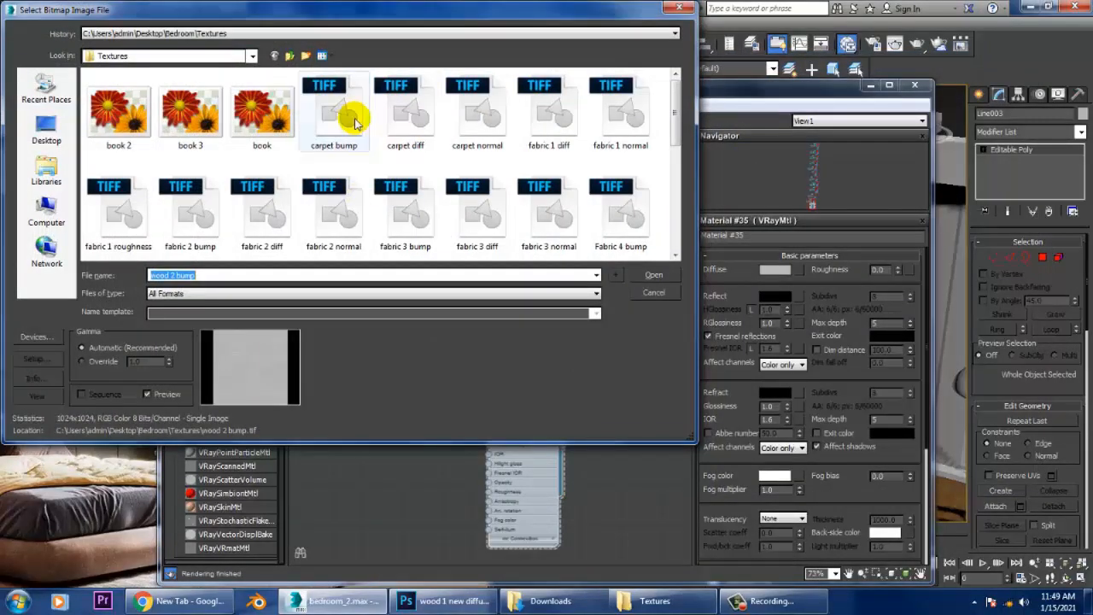
- Preview the diffuse textures of fabrics 1 to 7 for the curtain, and leave the file selection without loading one
click(353, 120)
key(f)
key(f)
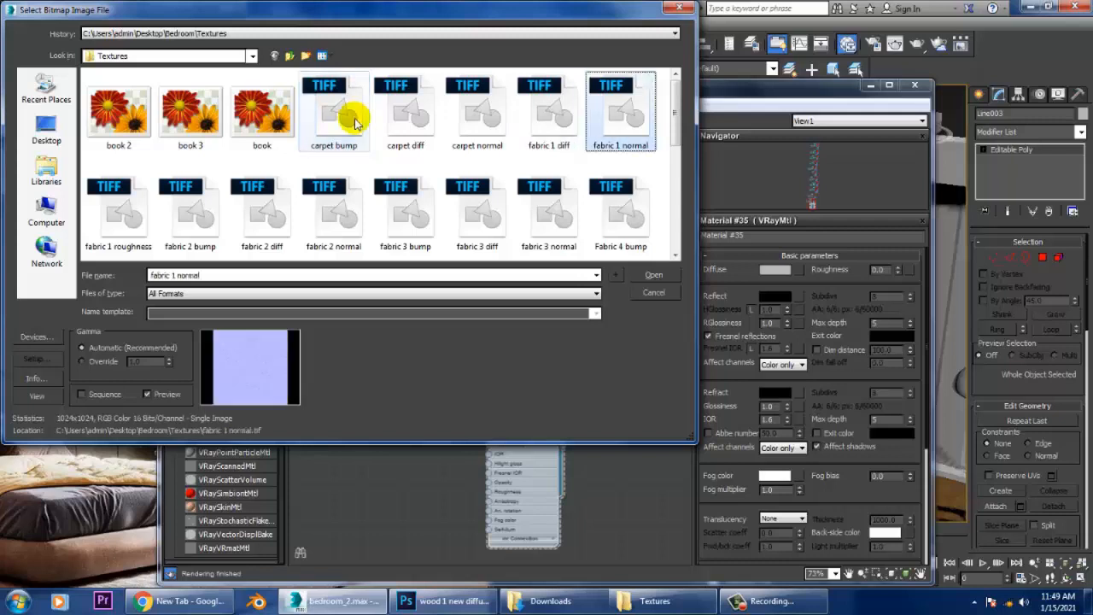
click(561, 98)
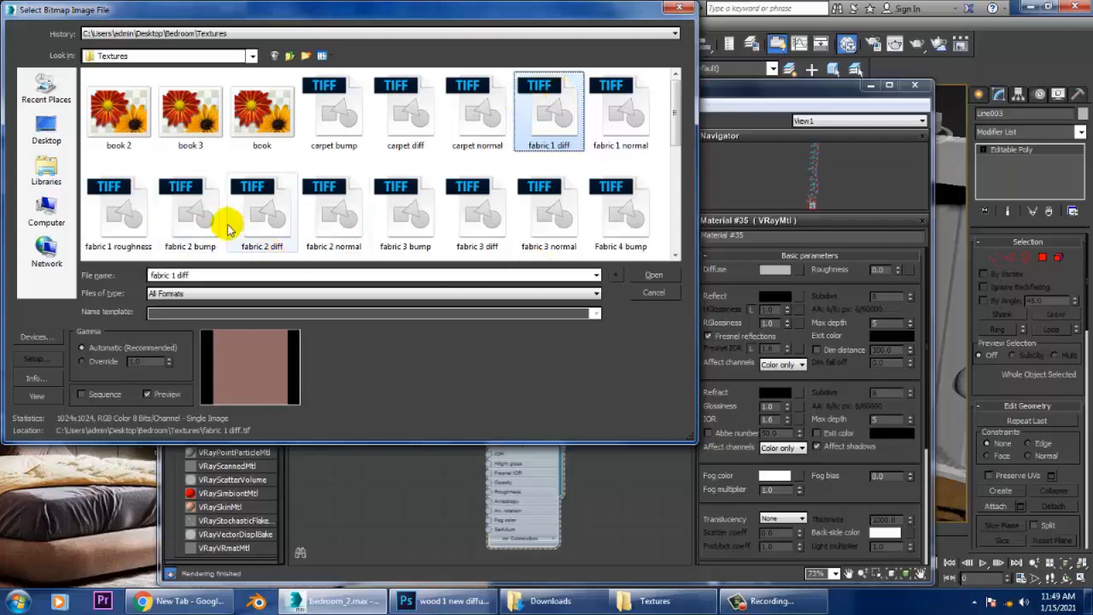
click(270, 219)
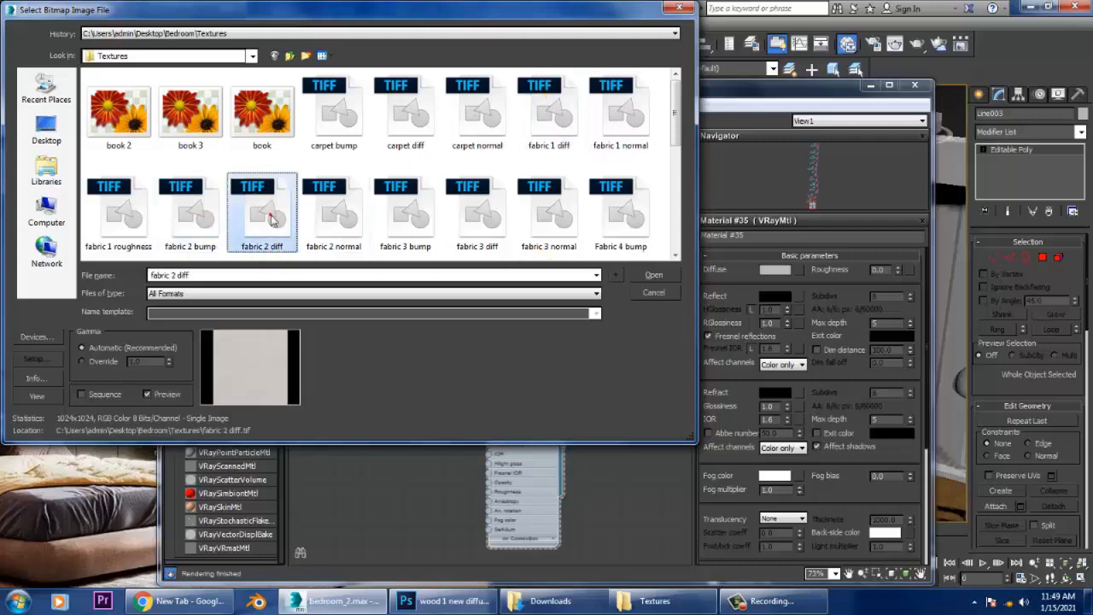
click(481, 222)
scroll(482, 222, down, 1)
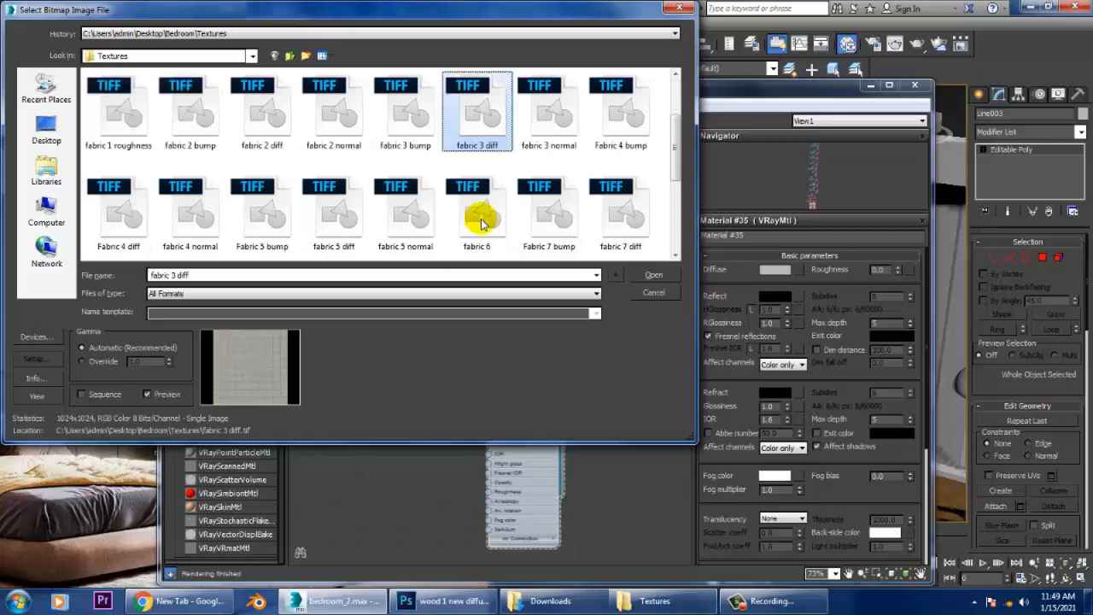
click(119, 230)
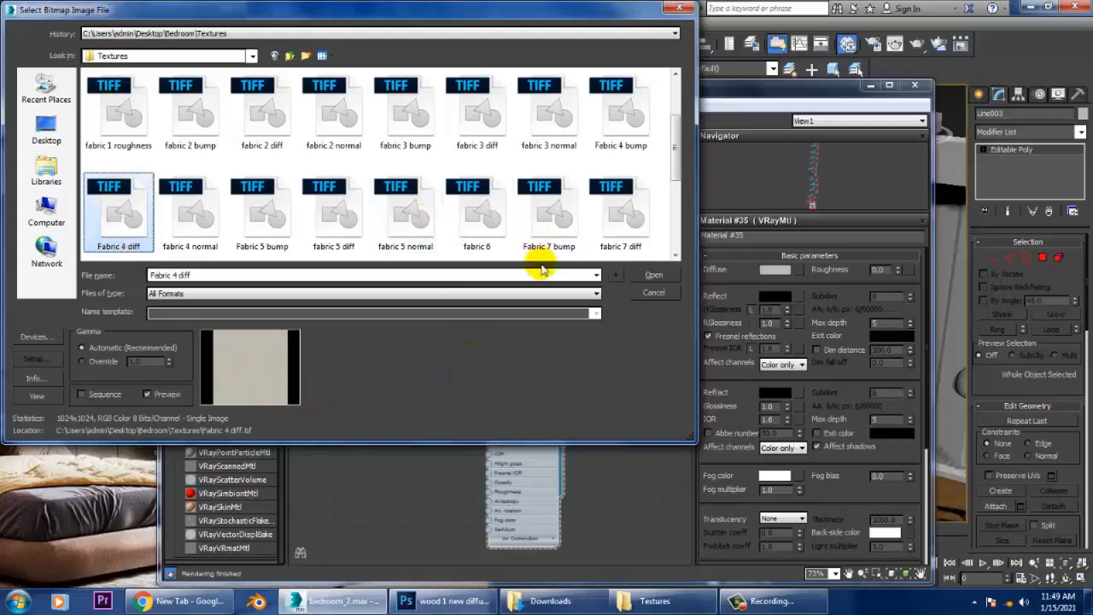
click(477, 210)
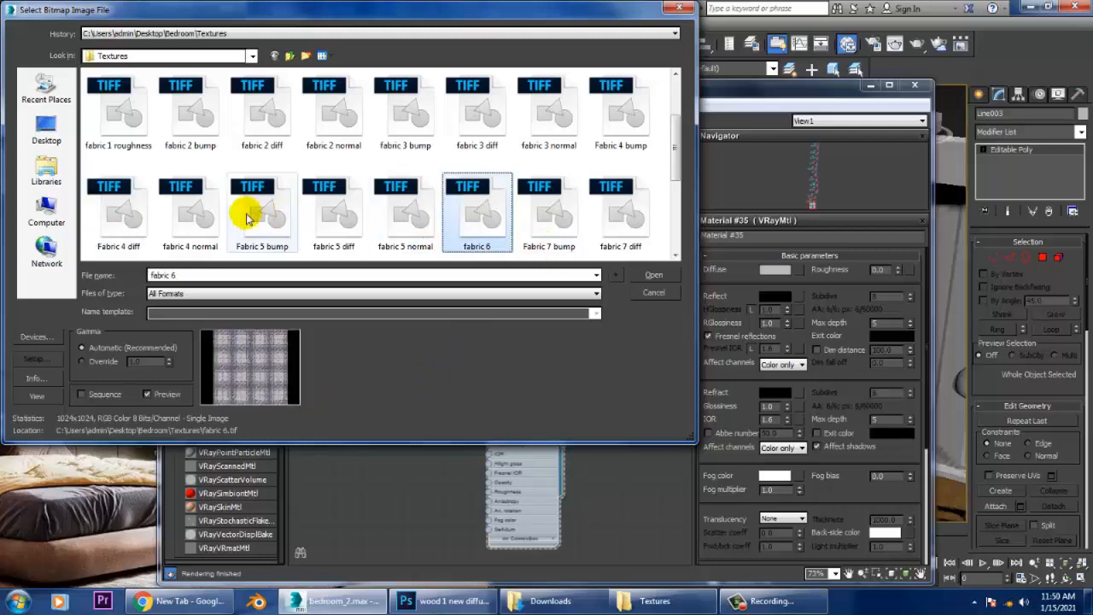
click(341, 216)
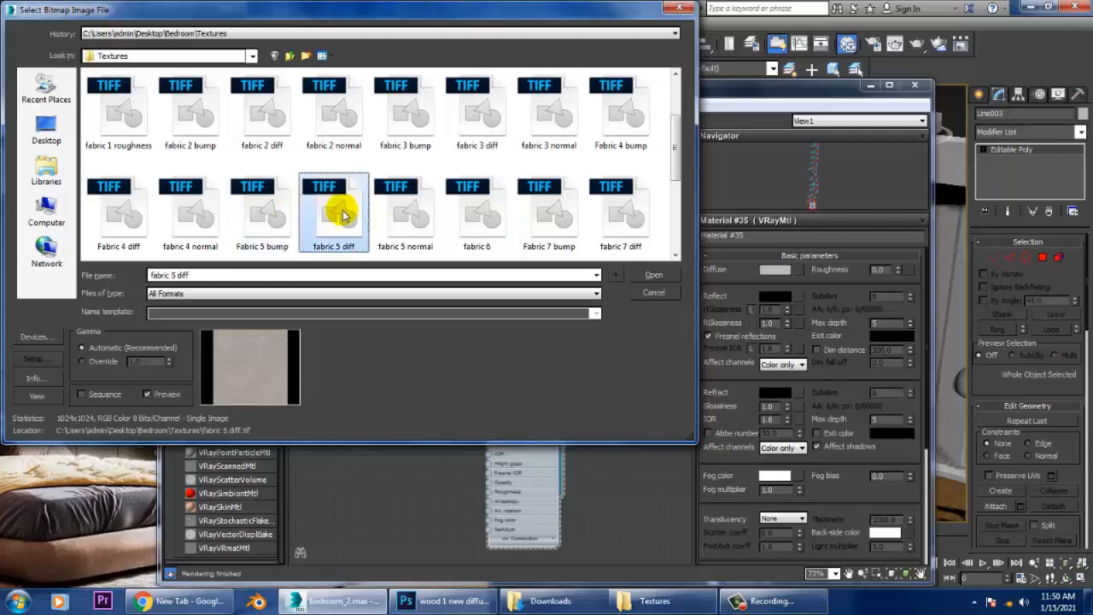
scroll(557, 224, down, 1)
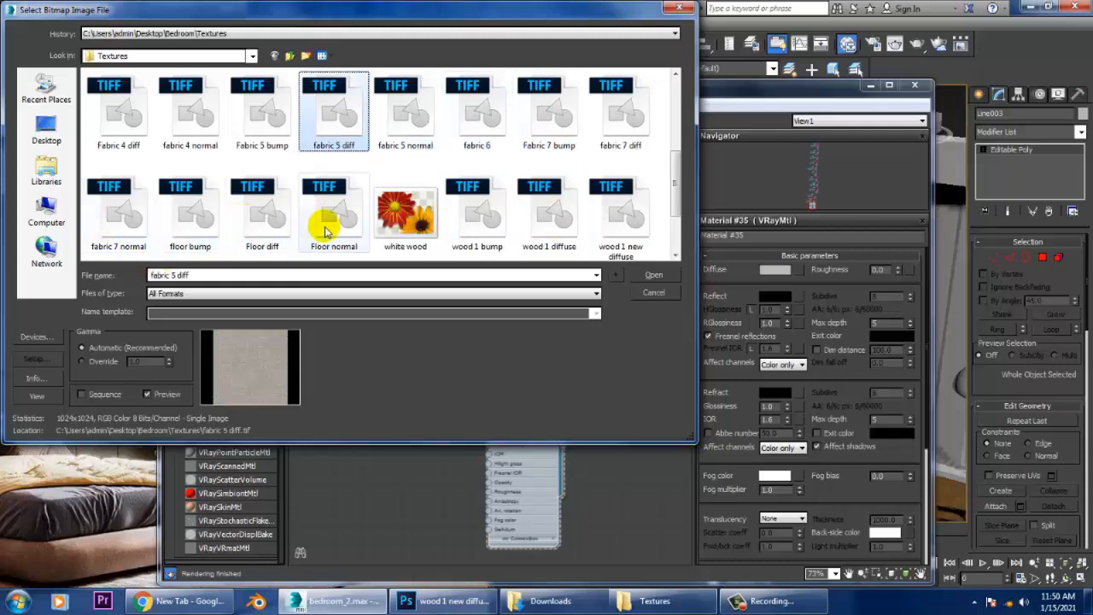
click(605, 119)
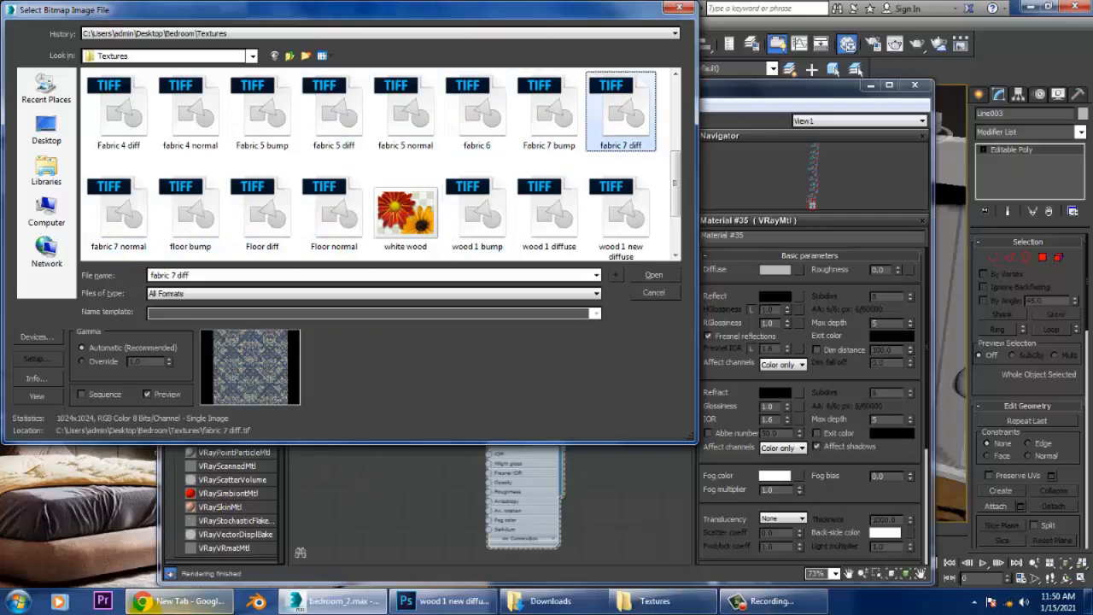
drag(635, 14, 725, 354)
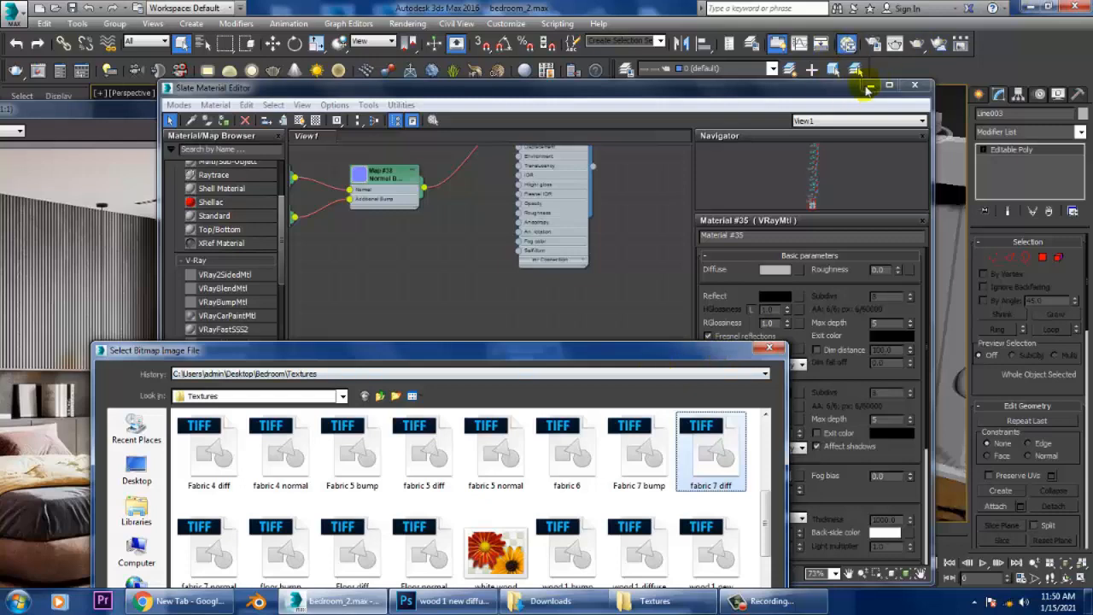
click(775, 351)
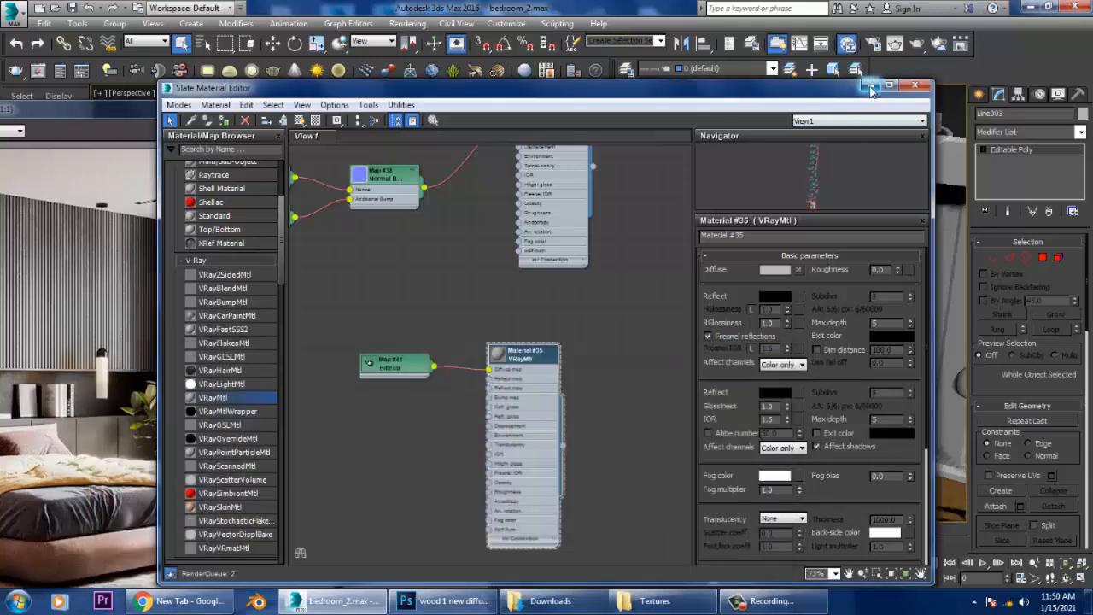
- Load the fabric 2 diff texture into the bitmap on the new material's Diffuse slot
click(870, 87)
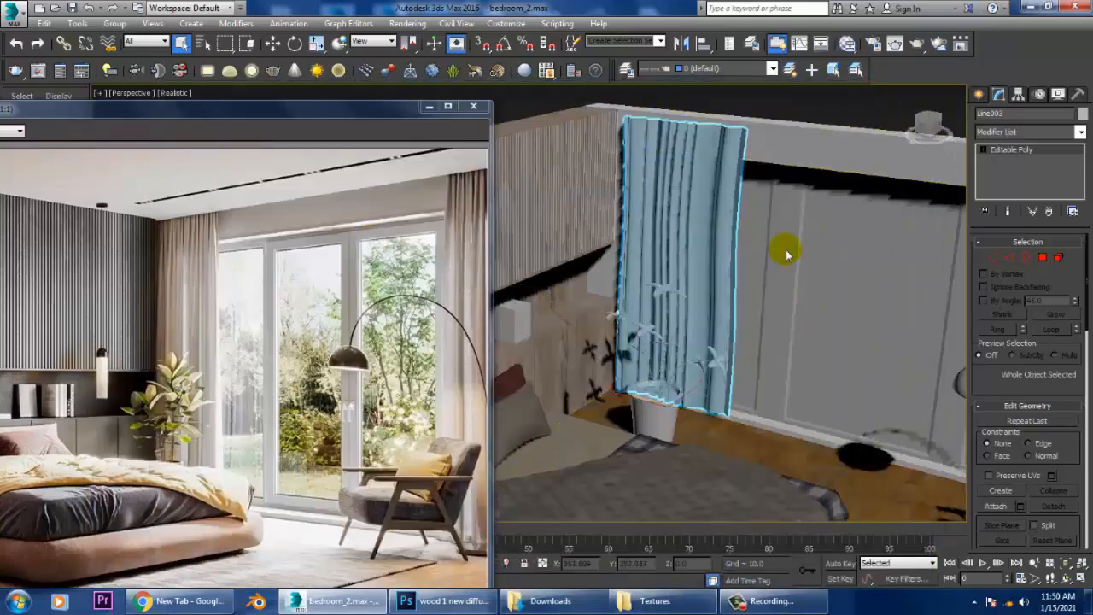
middle_drag(903, 224, 813, 224)
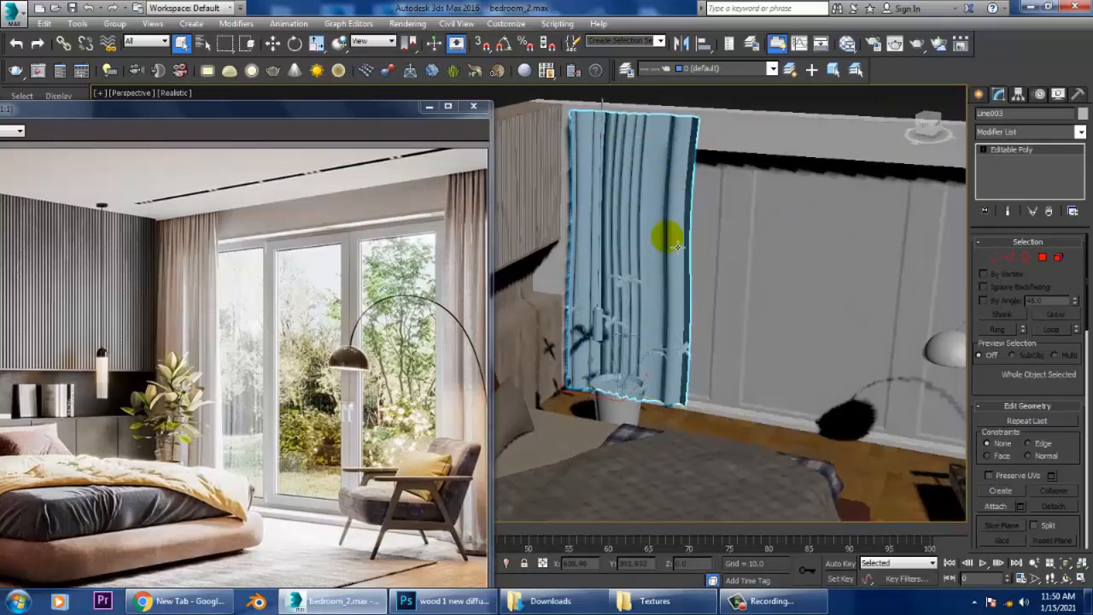
key(m)
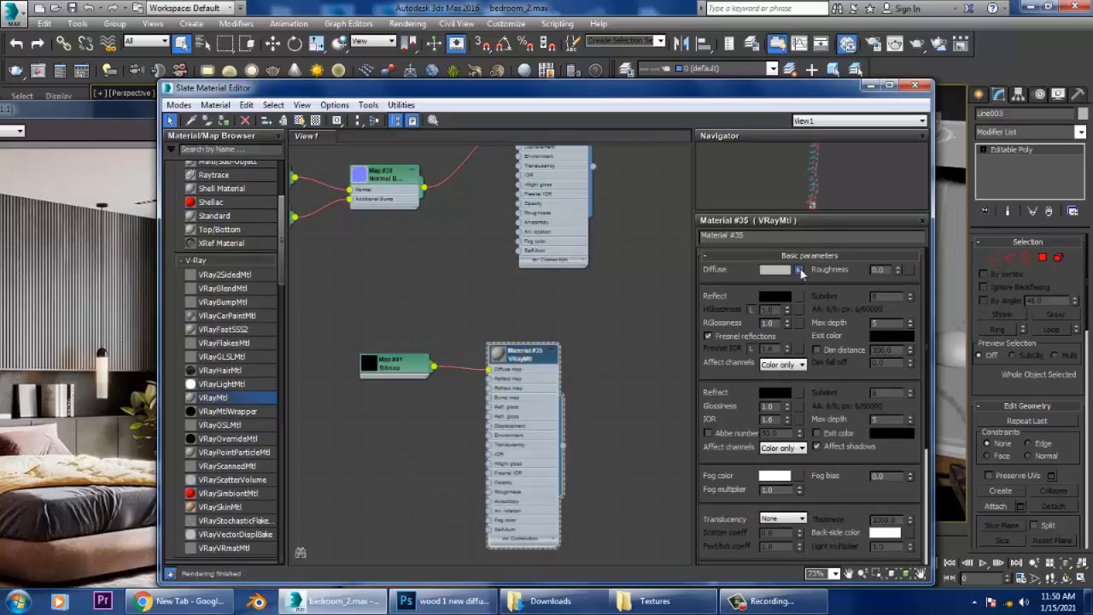
click(799, 270)
click(829, 424)
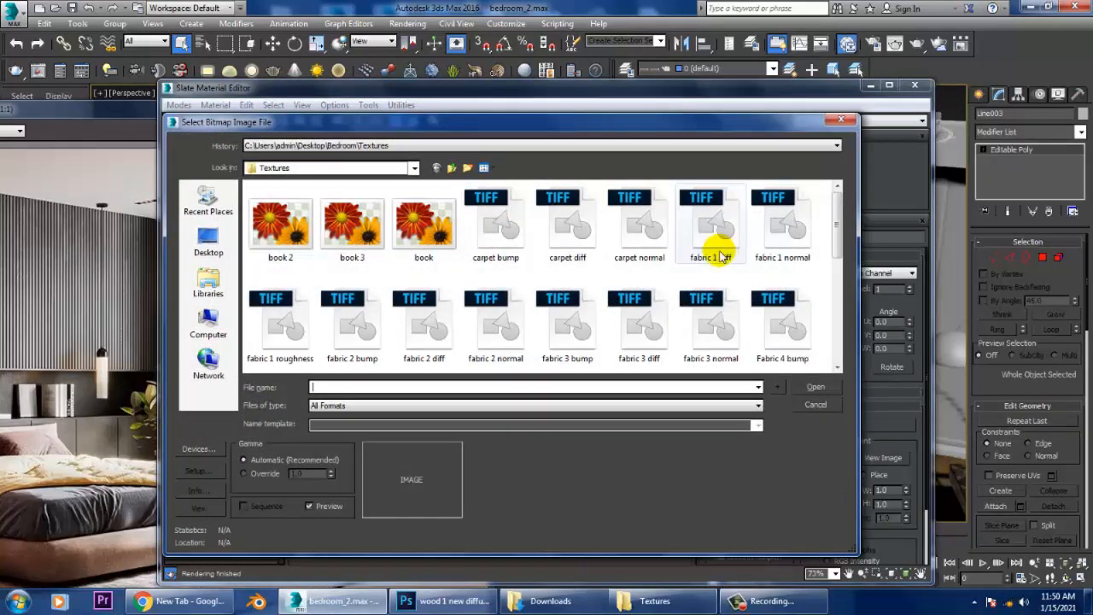
click(717, 248)
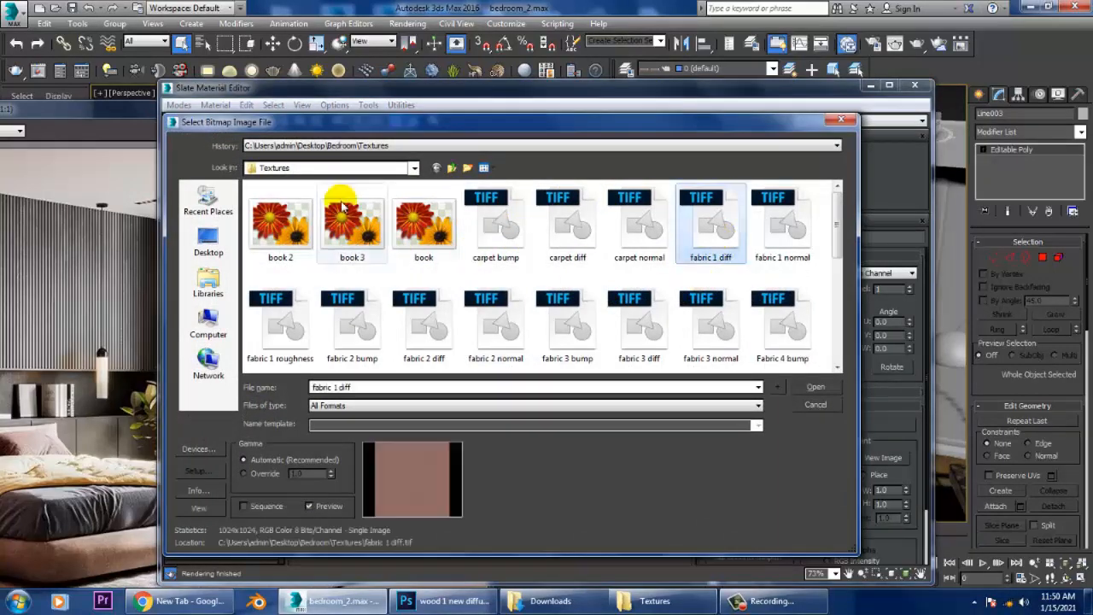
drag(494, 130, 608, 158)
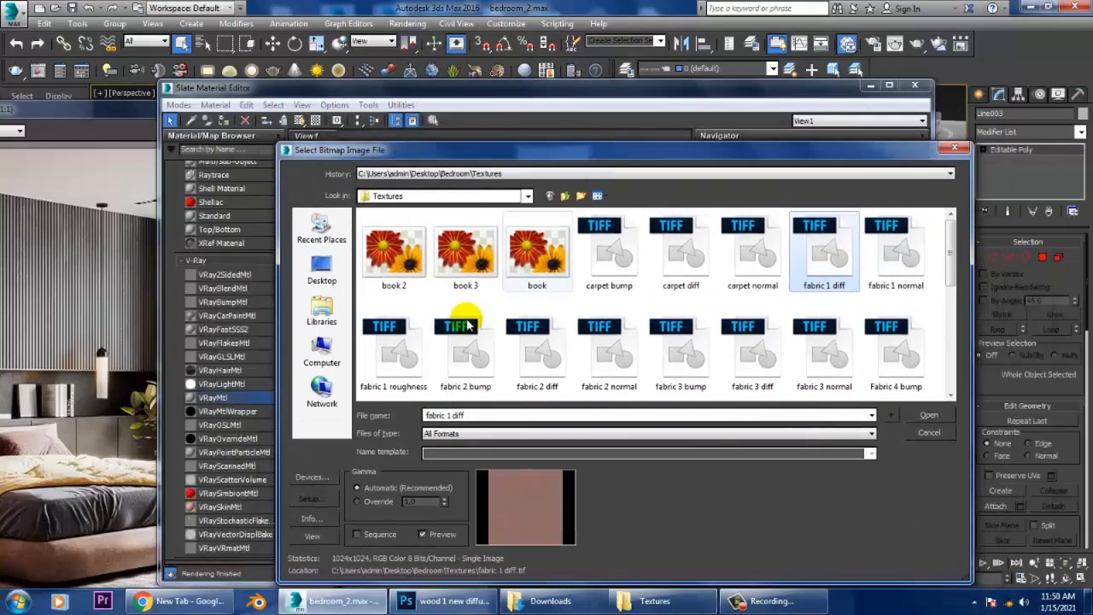
click(557, 351)
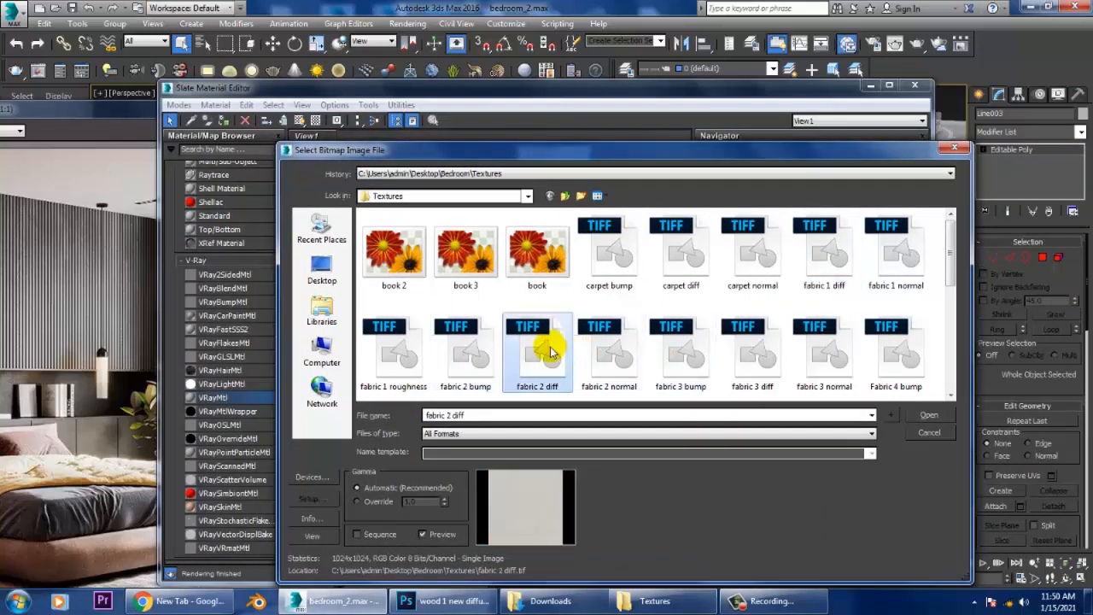
double_click(551, 351)
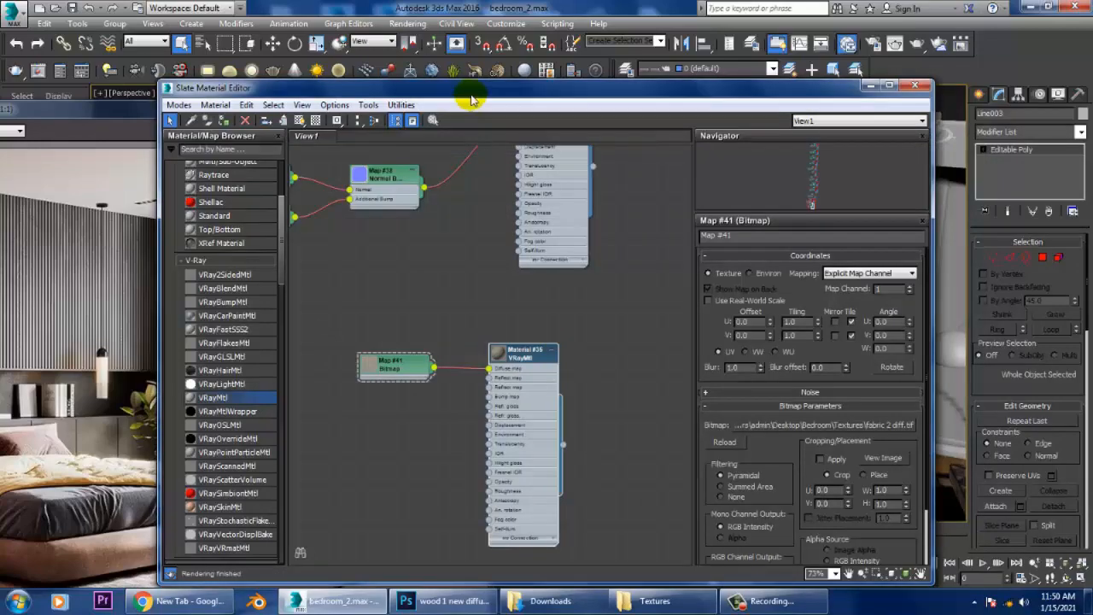
- Move the material editor window aside to uncover the selected curtain in the viewport and view it from another angle
drag(471, 100, 515, 140)
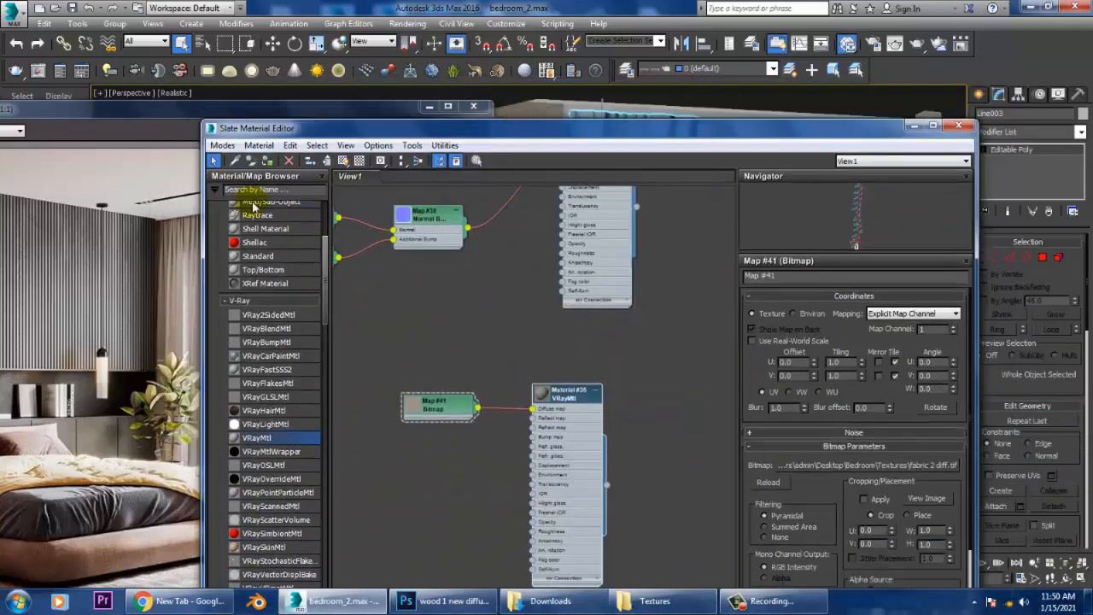
drag(761, 130, 327, 224)
alt+middle_drag(737, 302, 769, 302)
drag(203, 251, 697, 261)
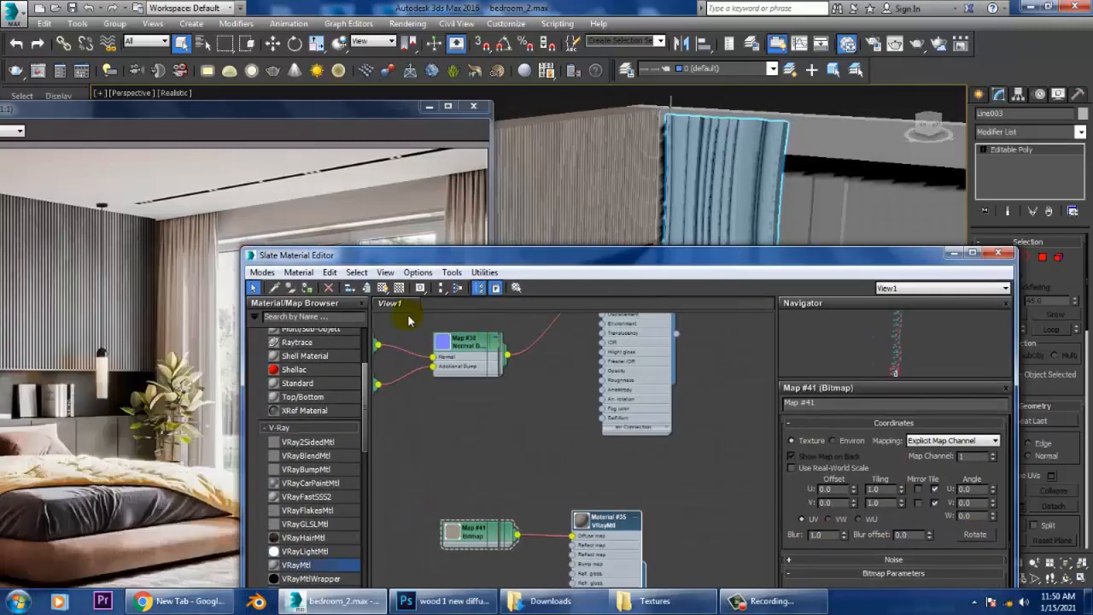
drag(821, 253, 309, 387)
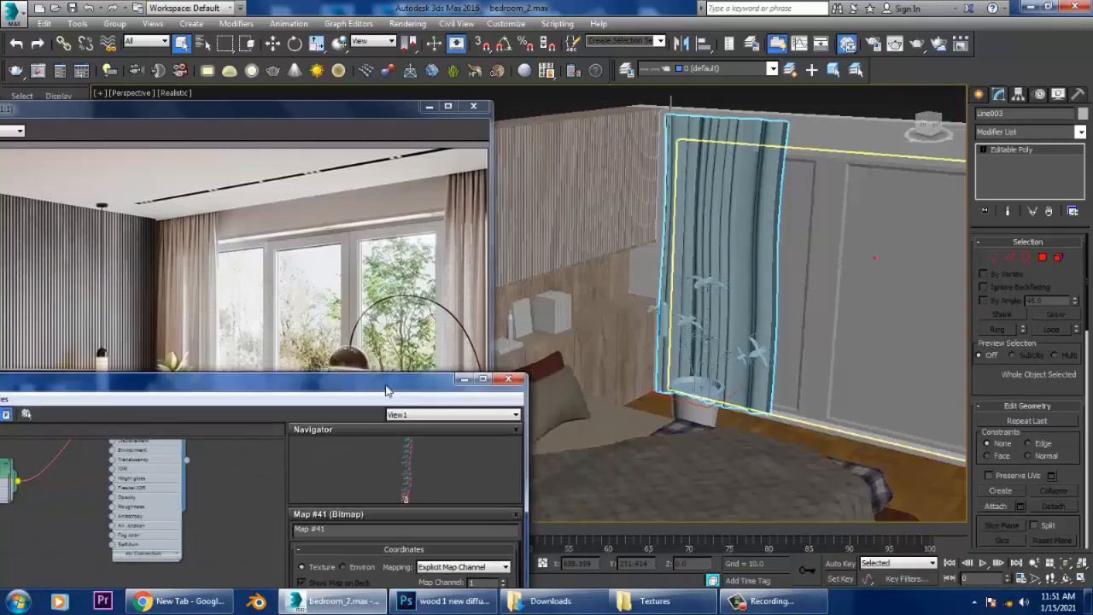
alt+middle_drag(792, 334, 956, 176)
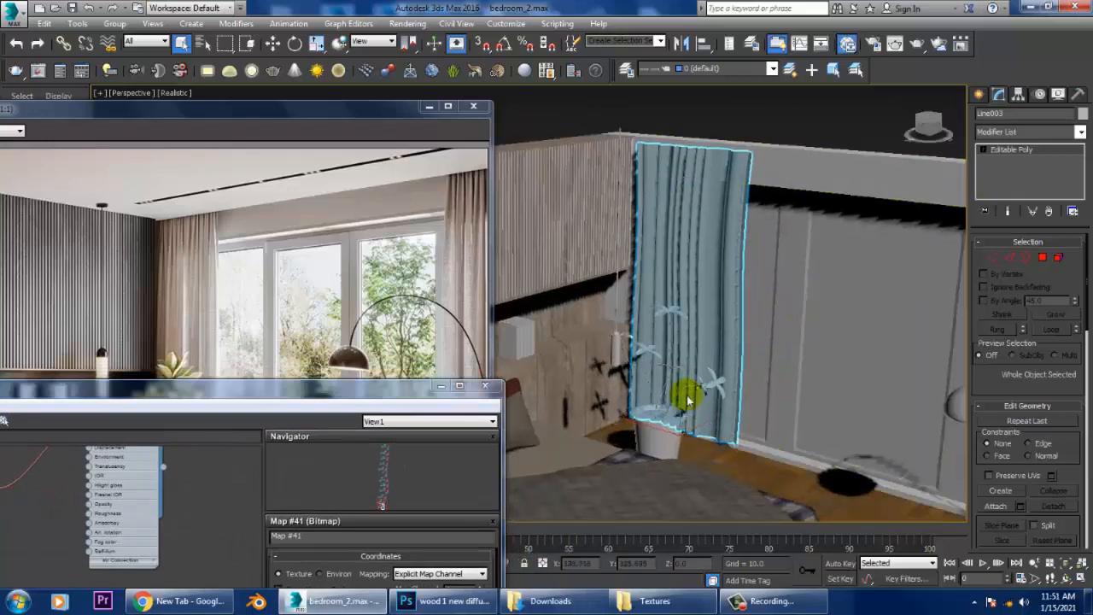
- Set the curtain material's Refract colour to grey 104 and view the curtain unselected in the viewport
drag(316, 396, 764, 154)
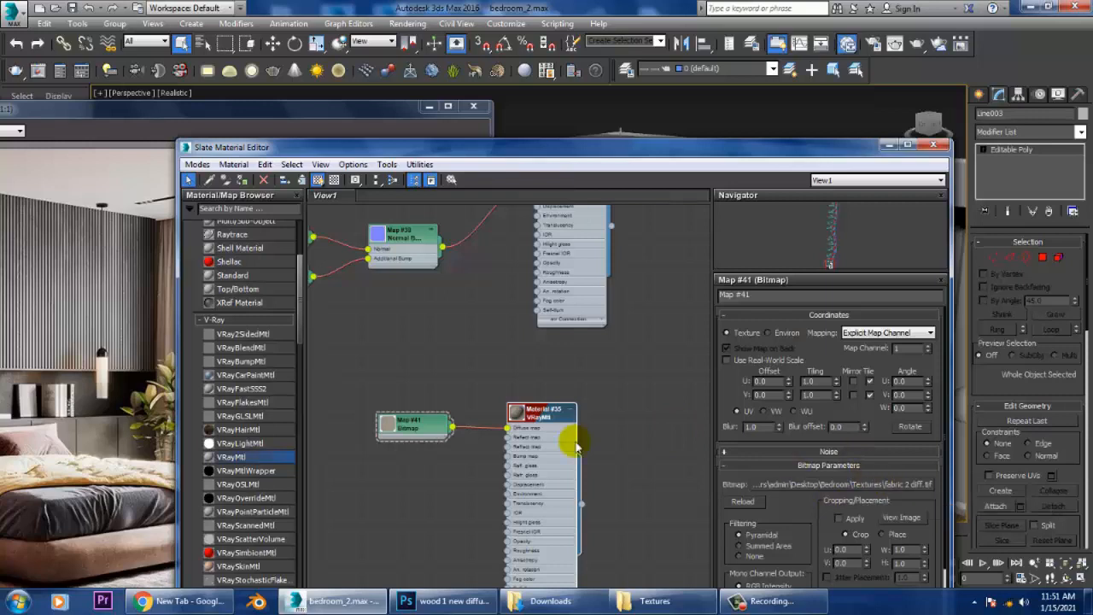
double_click(541, 408)
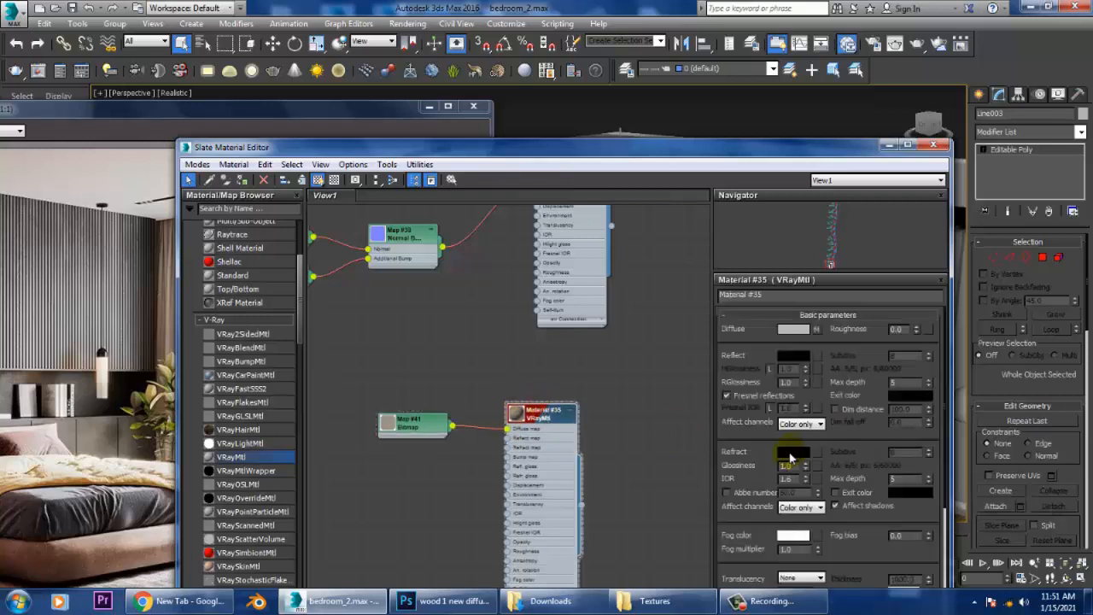
click(791, 455)
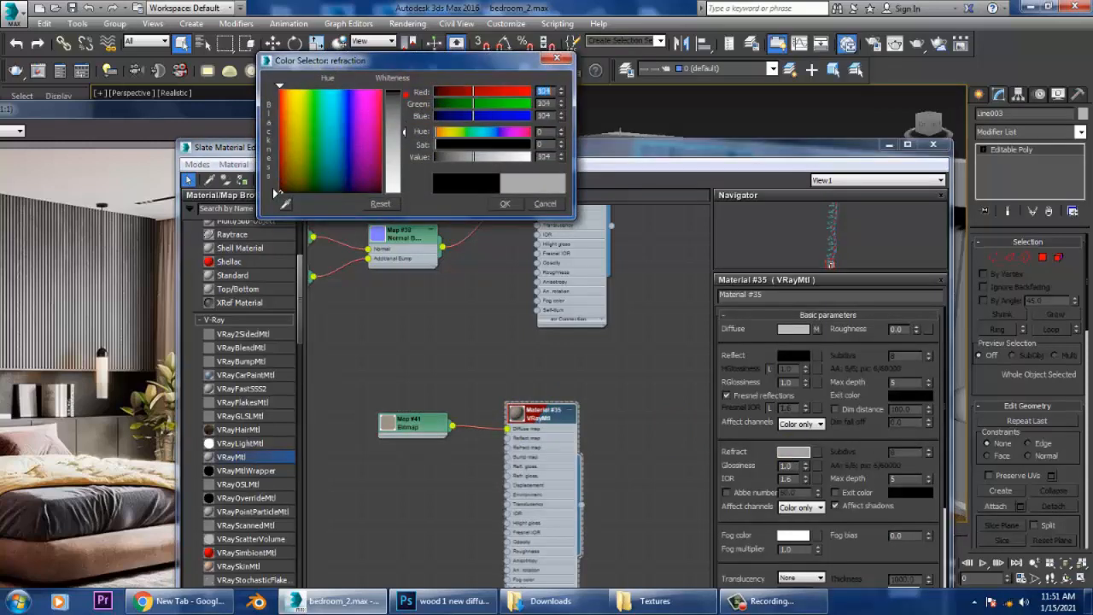
click(505, 203)
drag(784, 150, 615, 293)
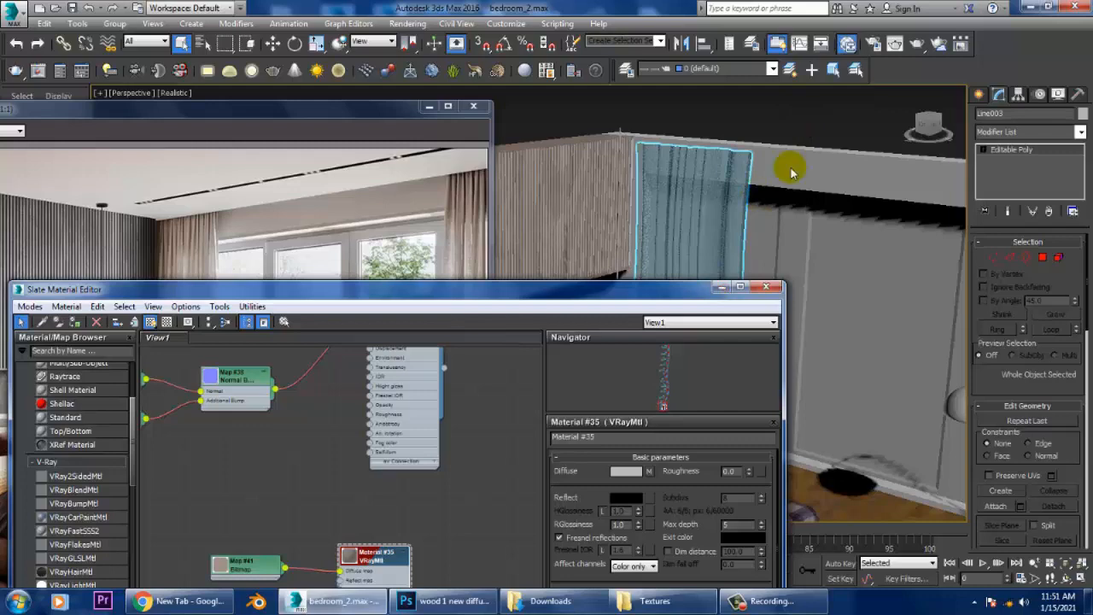
click(723, 289)
click(823, 160)
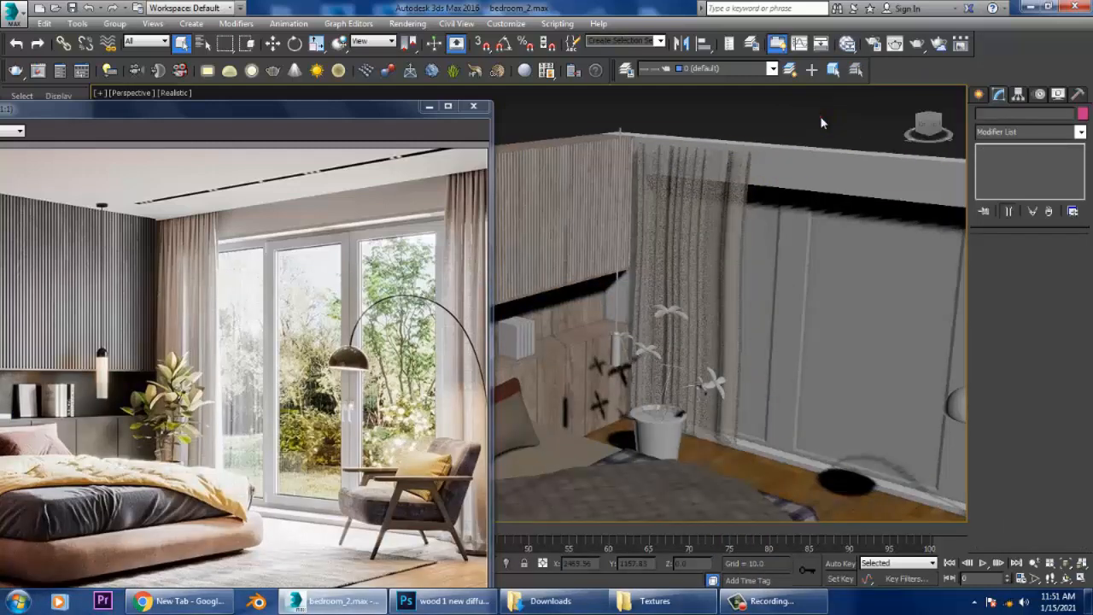
middle_drag(822, 123, 755, 214)
- Compare the fabric 2, 3 and 4 diff textures for the curtain's diffuse bitmap and load Fabric 4 diff to view it on the curtain
click(754, 221)
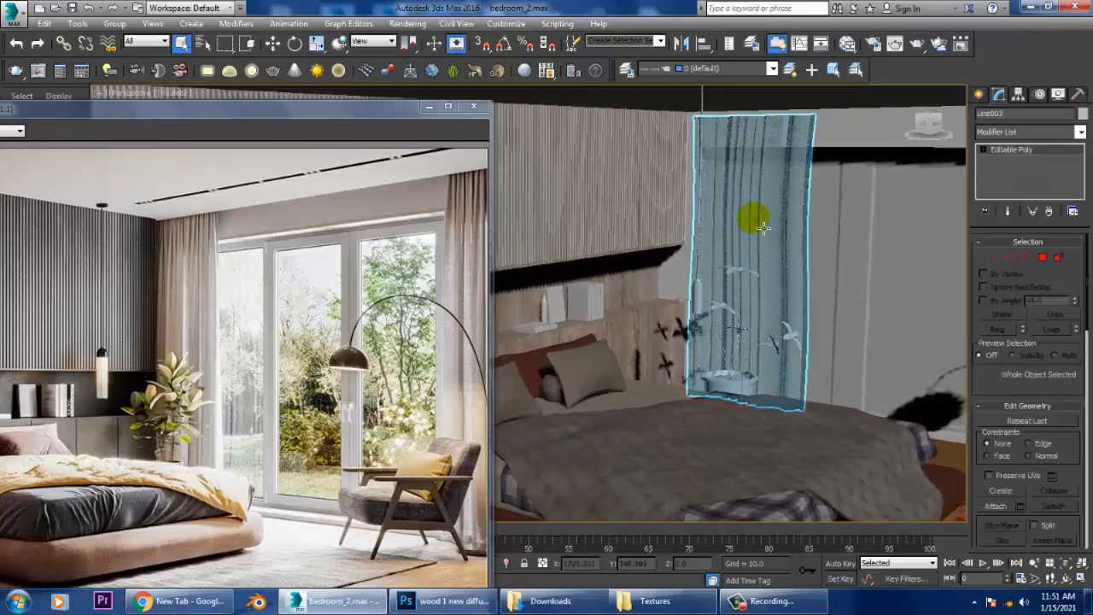
key(m)
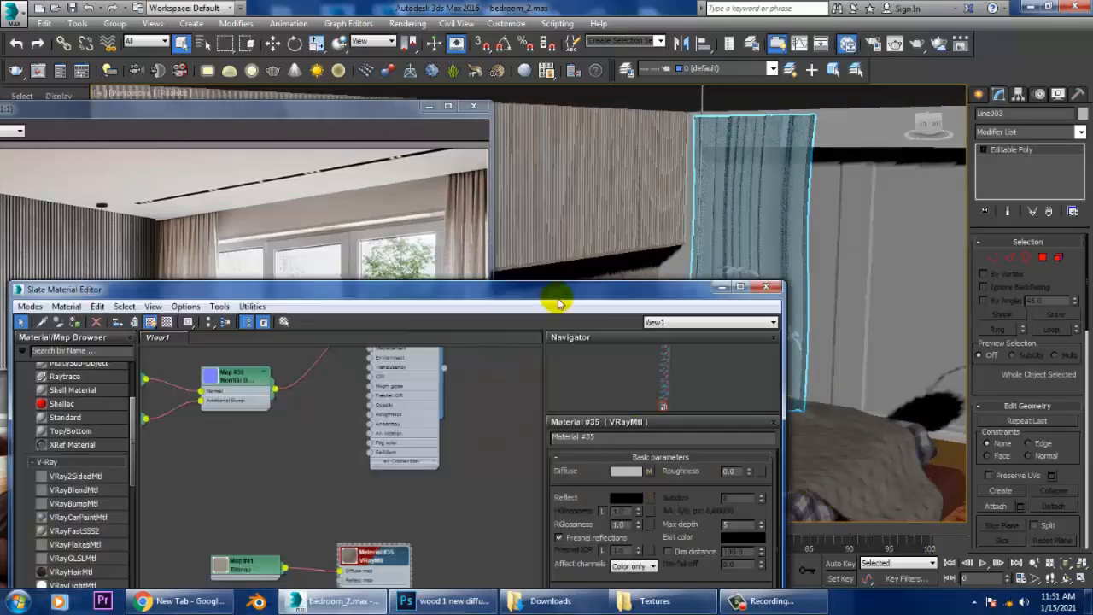
drag(558, 295, 653, 114)
click(745, 290)
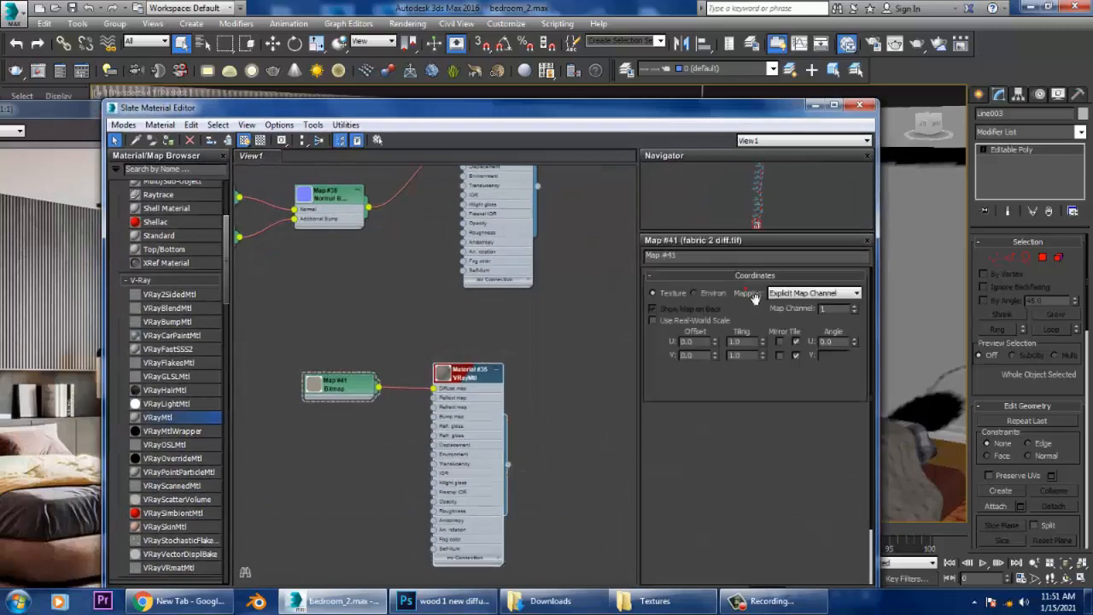
click(779, 445)
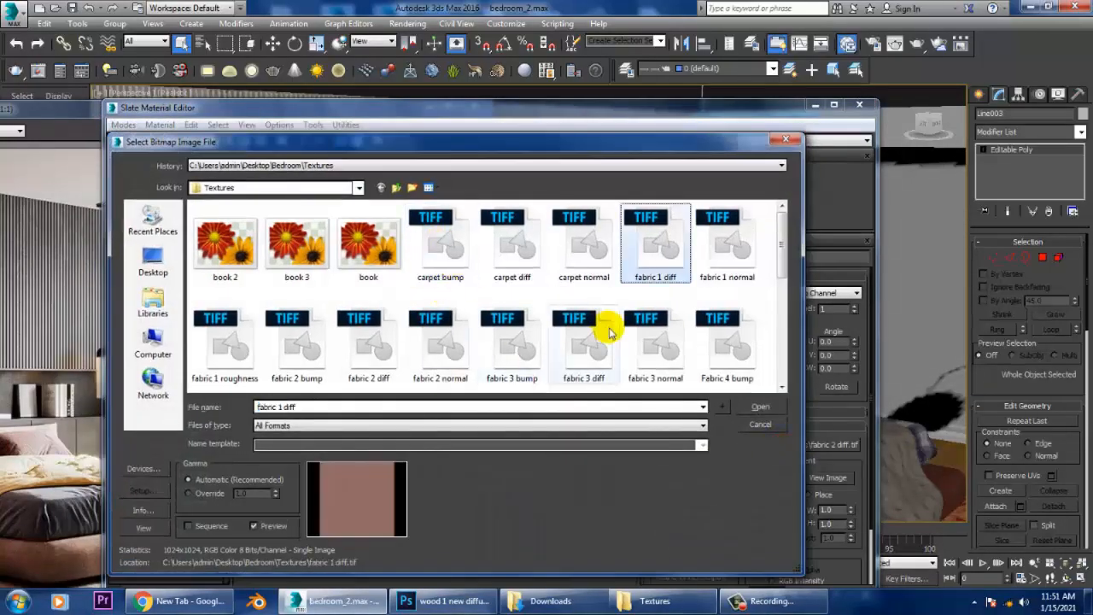
click(369, 341)
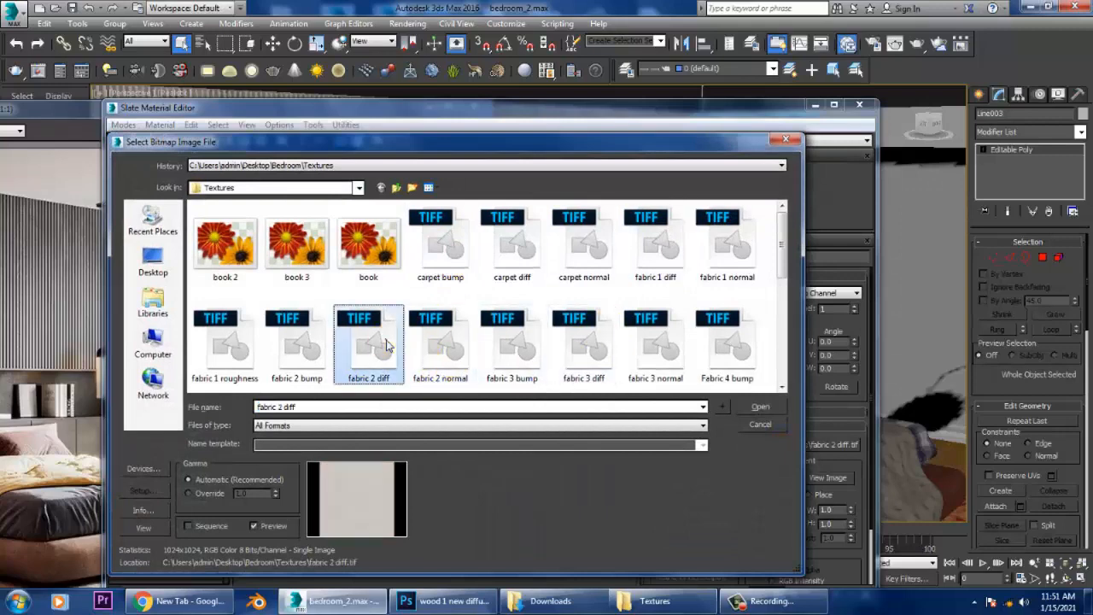
click(587, 348)
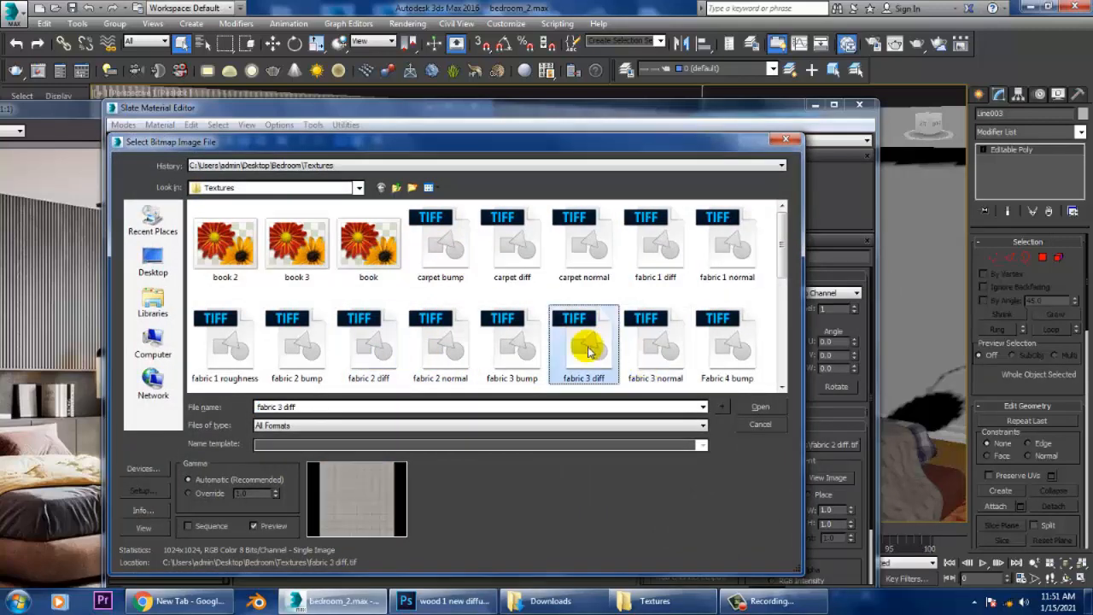
scroll(587, 348, down, 1)
click(221, 336)
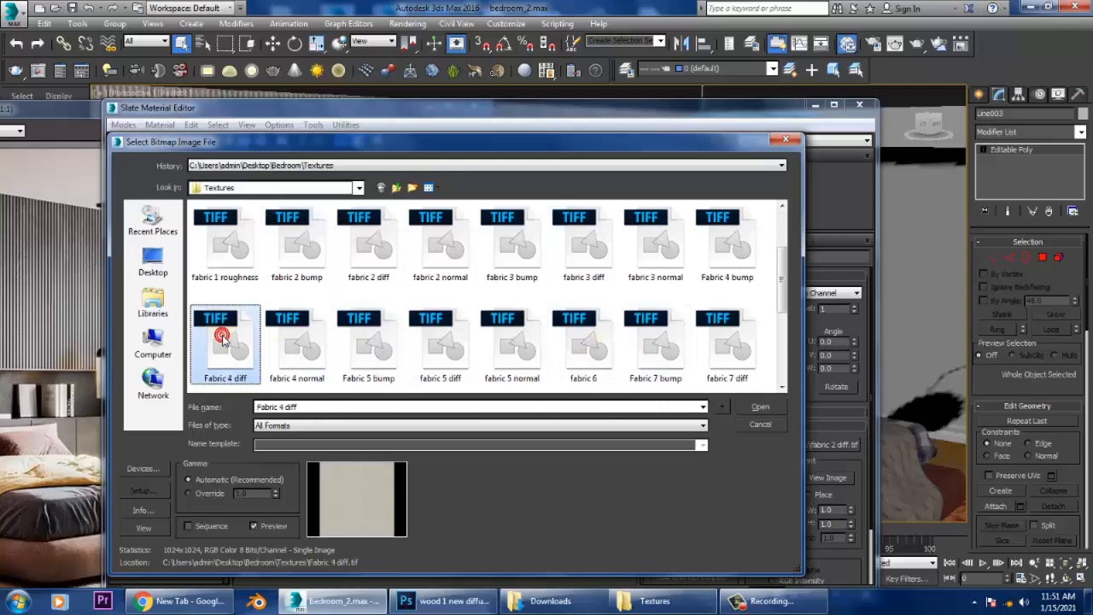
double_click(221, 341)
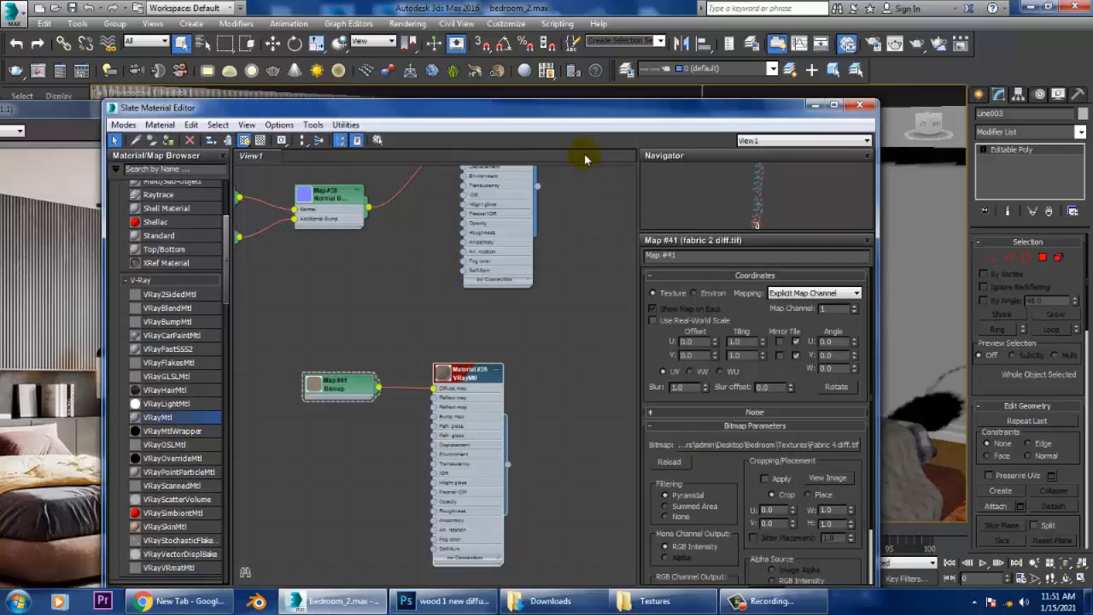
drag(615, 112, 494, 414)
click(850, 198)
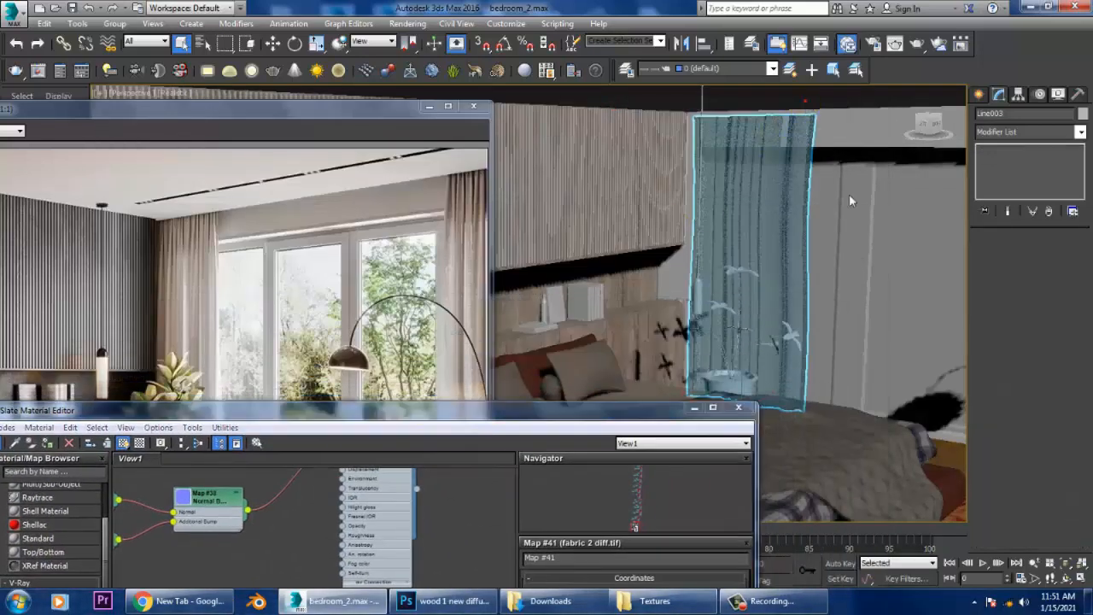
middle_drag(802, 231, 739, 232)
- Load the fabric 2 diff texture into the curtain's diffuse bitmap again and uncover the viewport
drag(567, 415, 674, 72)
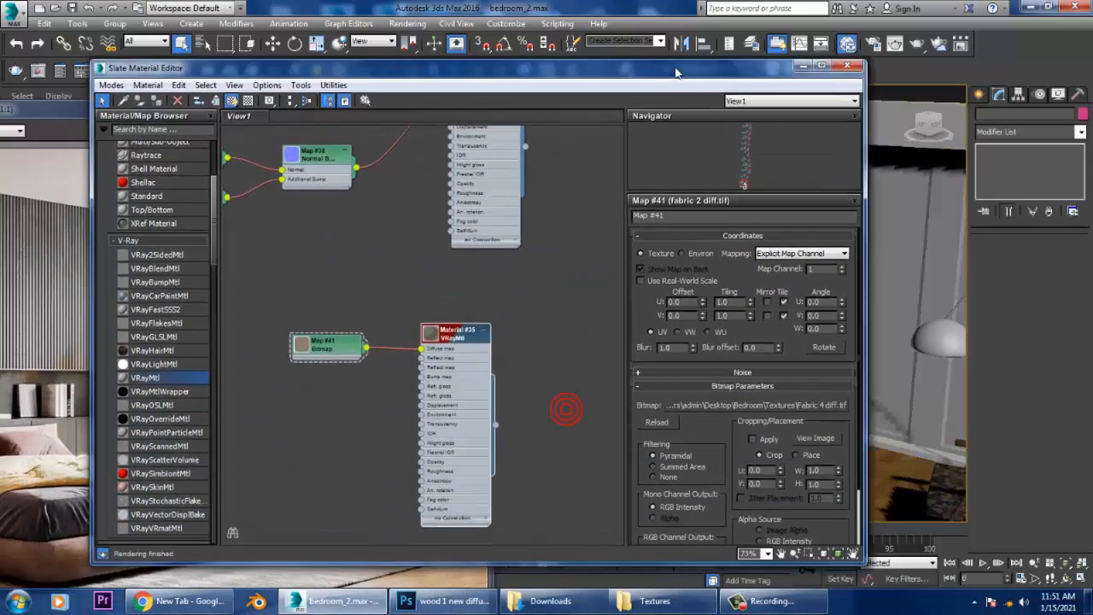
click(756, 409)
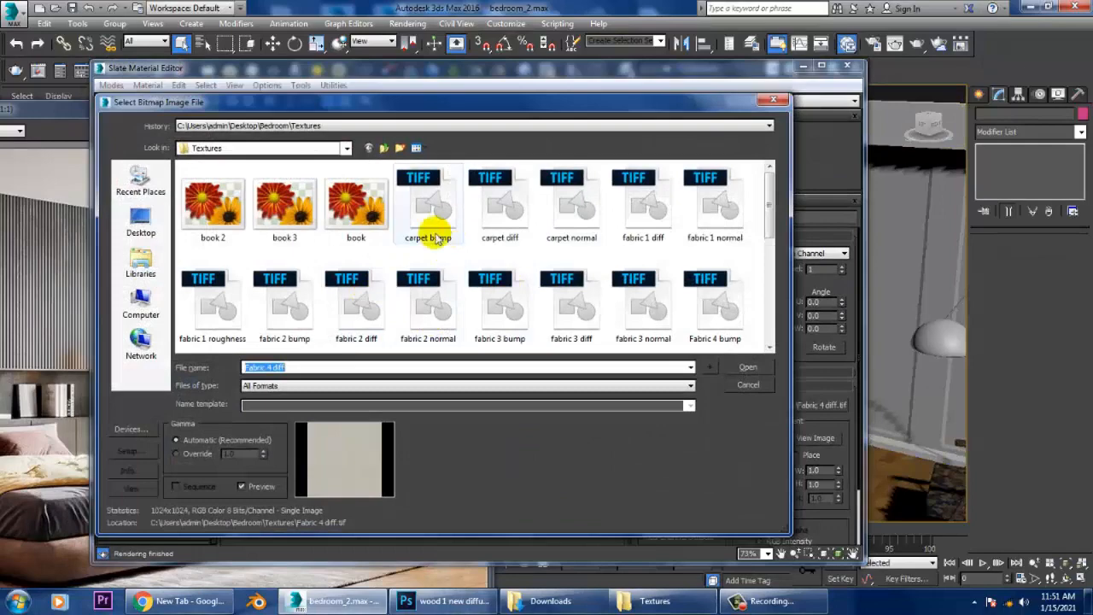
click(657, 216)
click(365, 314)
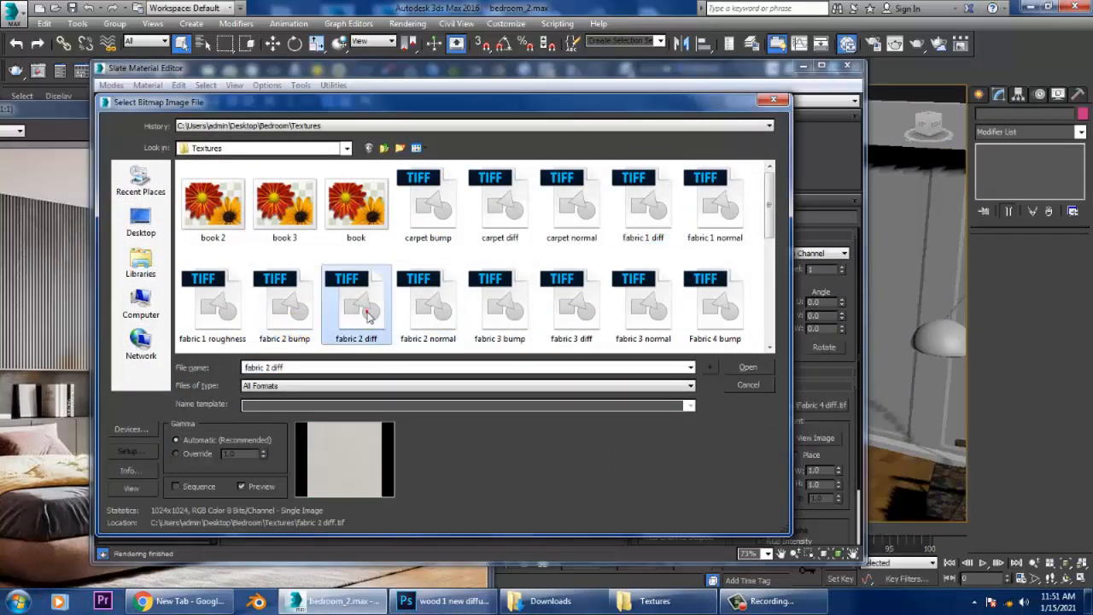
double_click(368, 315)
drag(635, 68, 551, 348)
click(739, 276)
- Assign the curtain material to the second curtain, beside the armchair, and clear the selection
alt+middle_drag(740, 276, 652, 231)
click(937, 205)
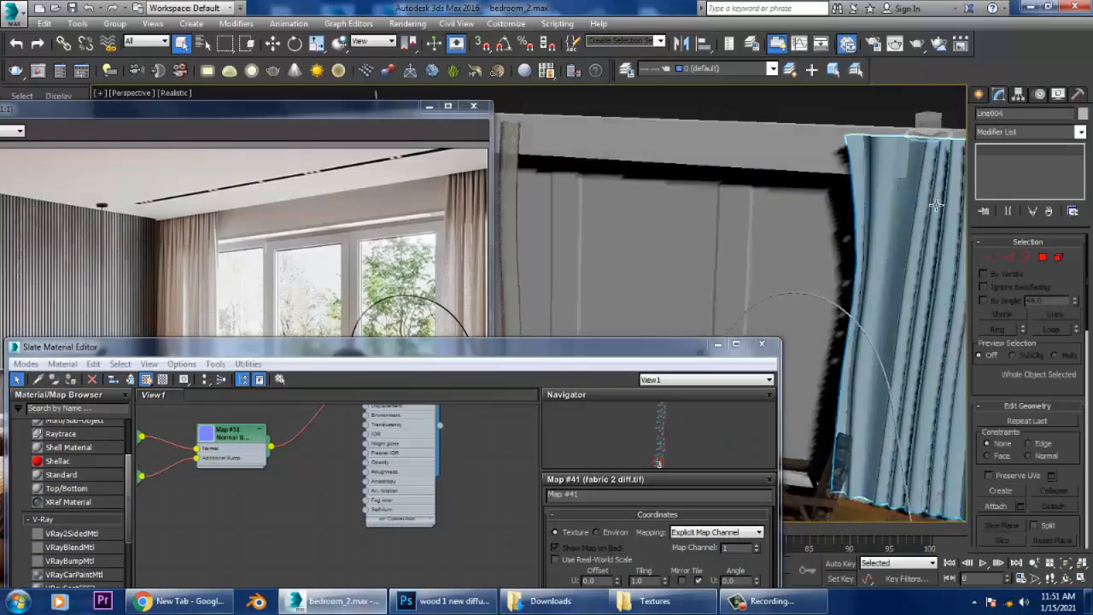
drag(291, 353, 636, 230)
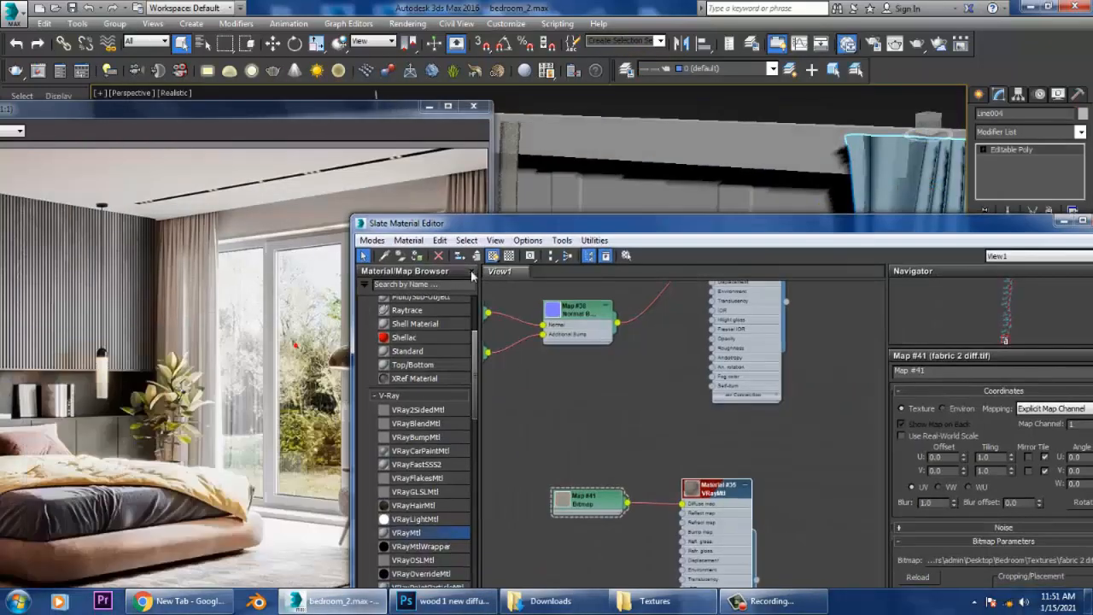
click(416, 257)
click(1063, 222)
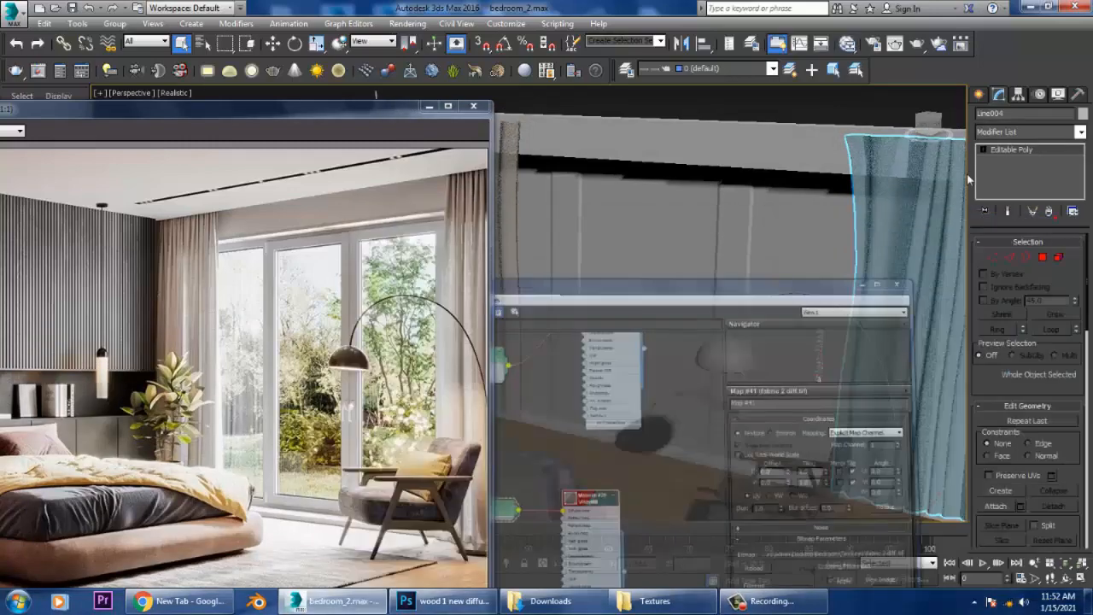
click(785, 277)
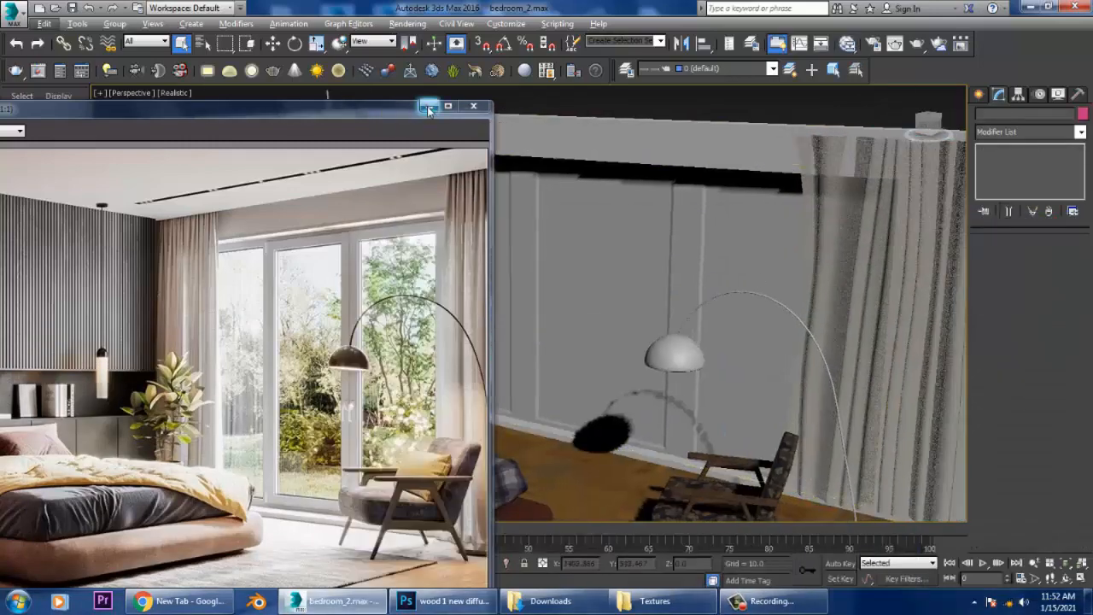
- Hide the reference image and isolate the window object for editing at Polygon level
click(429, 109)
click(666, 288)
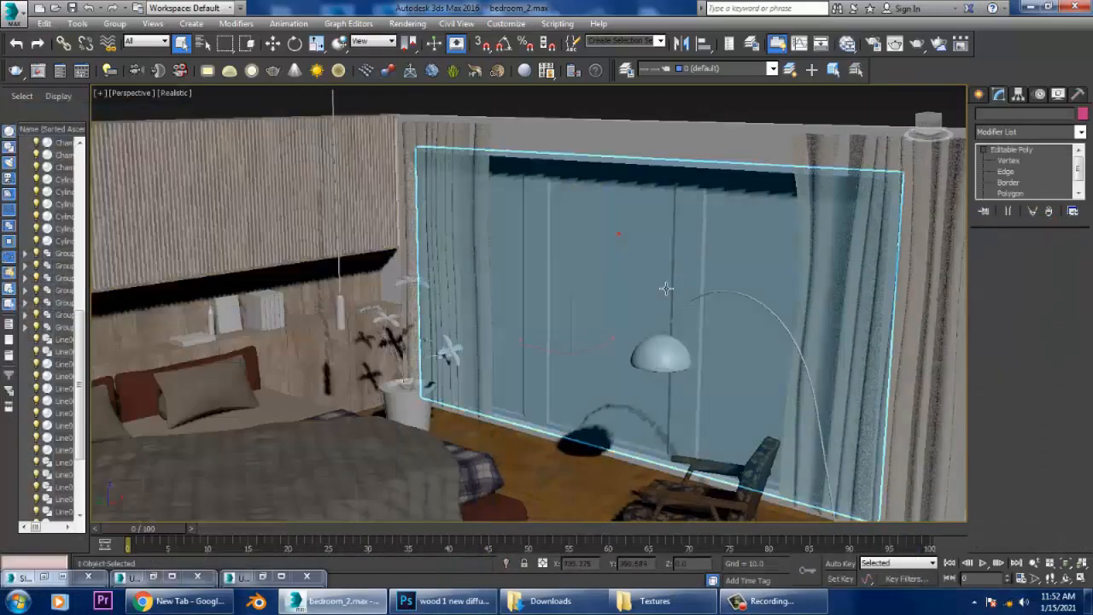
alt+middle_drag(666, 289, 728, 299)
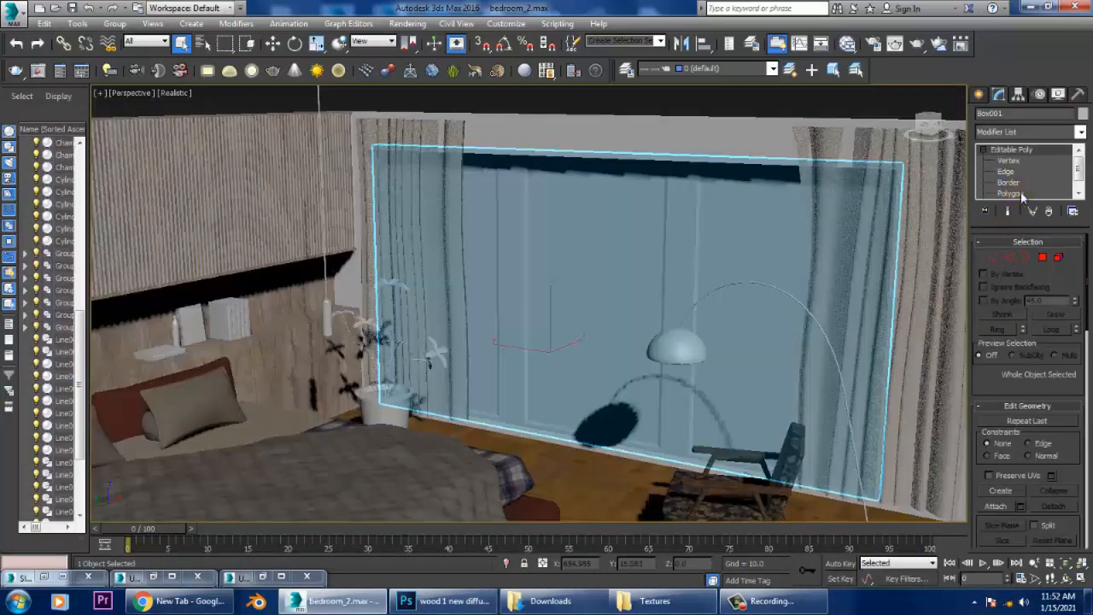
click(1021, 194)
key(alt+q)
- Select the three glass pane polygons on both the front and back of the window
click(732, 244)
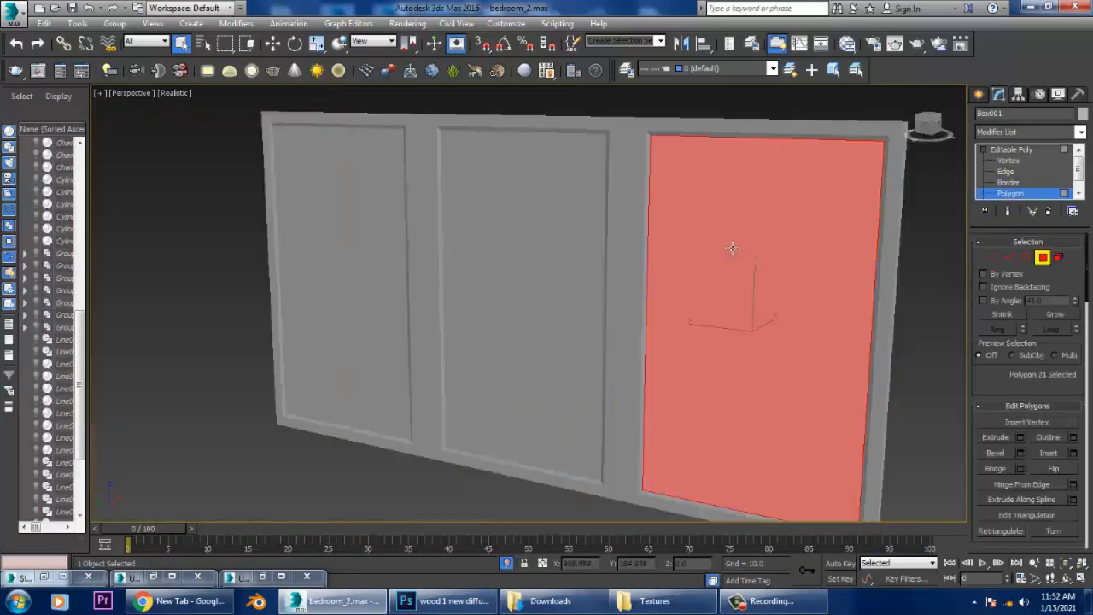
ctrl+click(574, 273)
ctrl+click(337, 258)
alt+middle_drag(576, 287, 857, 322)
ctrl+click(680, 248)
ctrl+click(554, 257)
ctrl+click(386, 263)
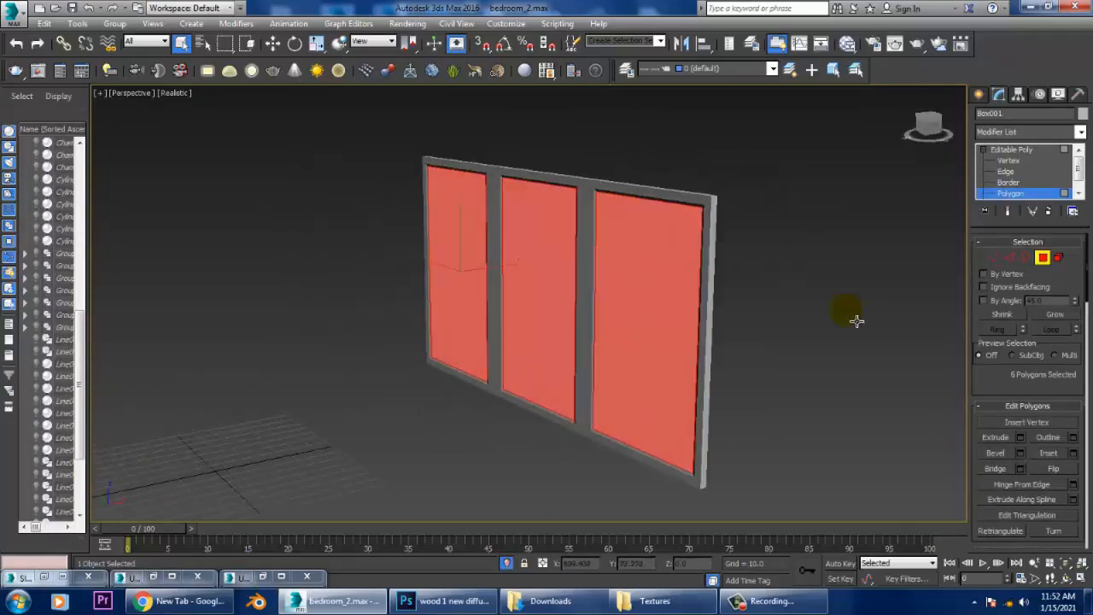
- Create a VRayMtl below the curtain material and raise its Refract colour to white for the glass
key(m)
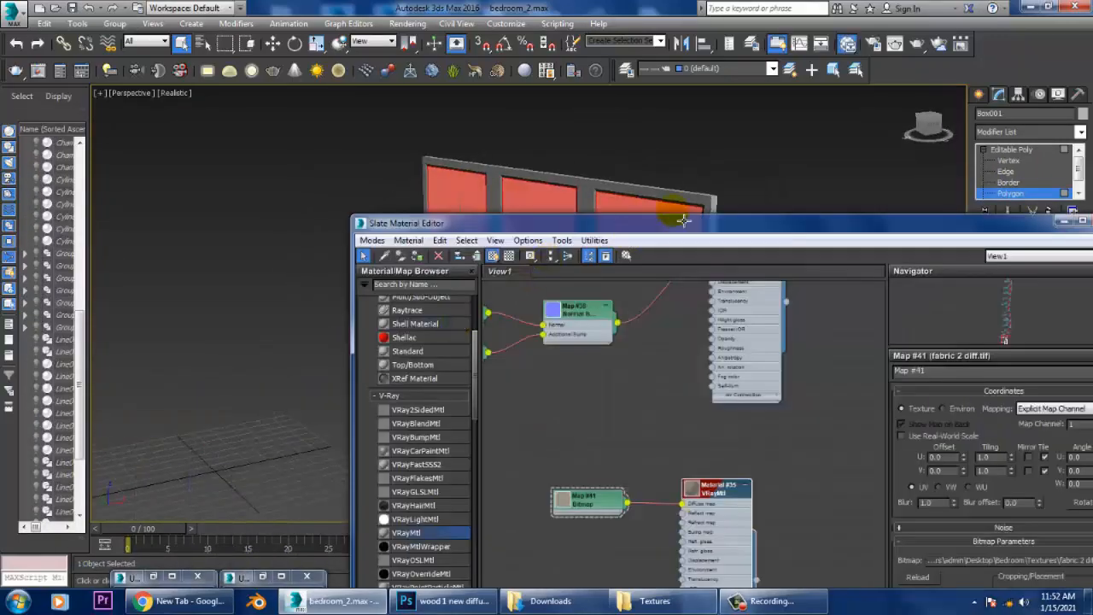
drag(674, 220, 584, 78)
middle_drag(615, 428, 623, 316)
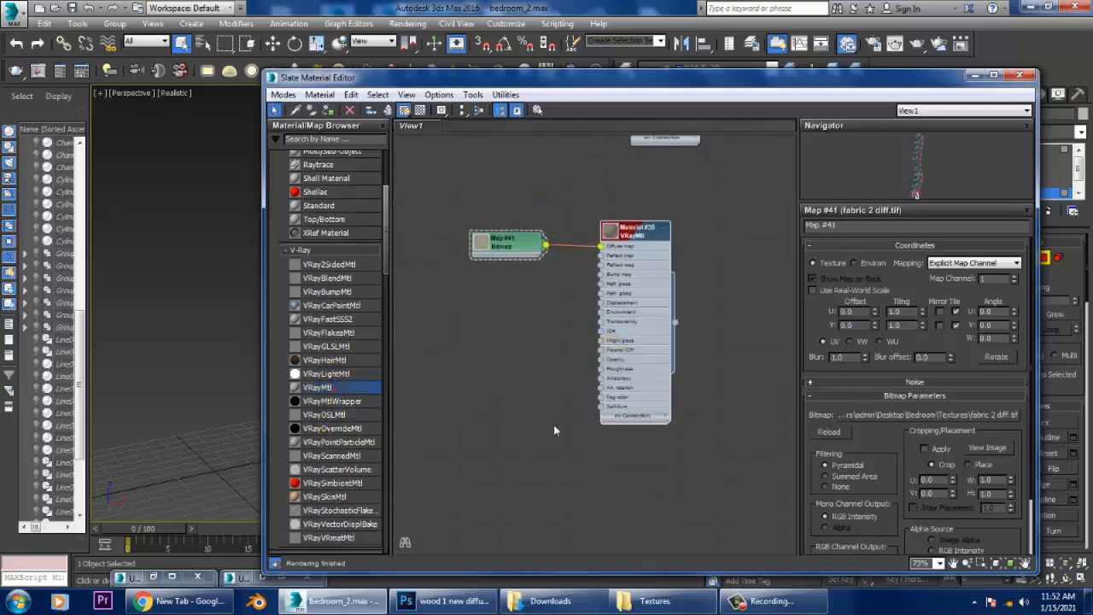
drag(620, 473, 621, 473)
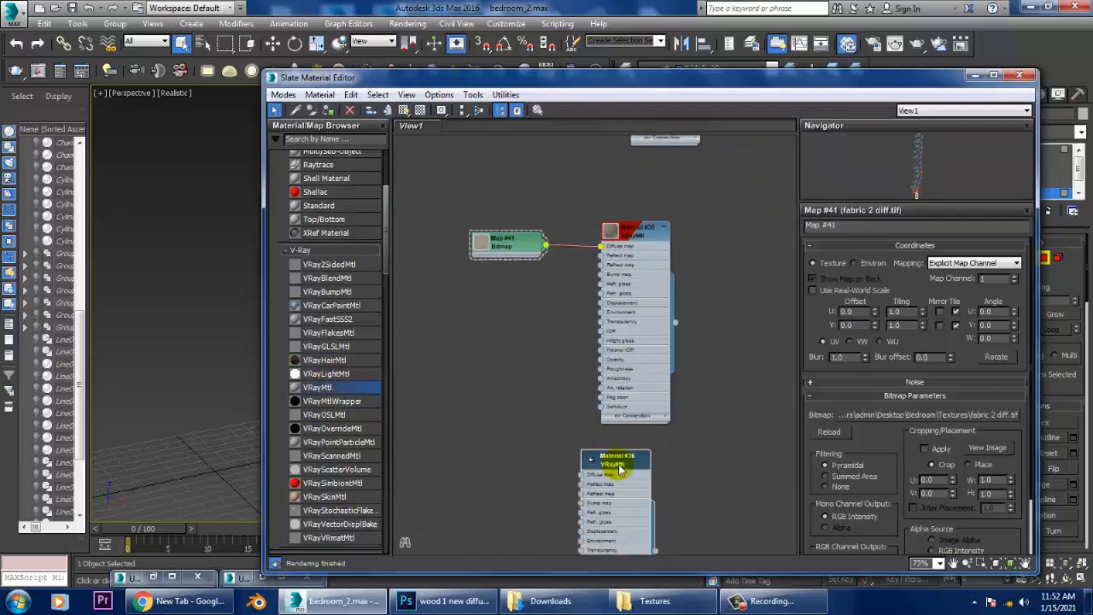
double_click(615, 461)
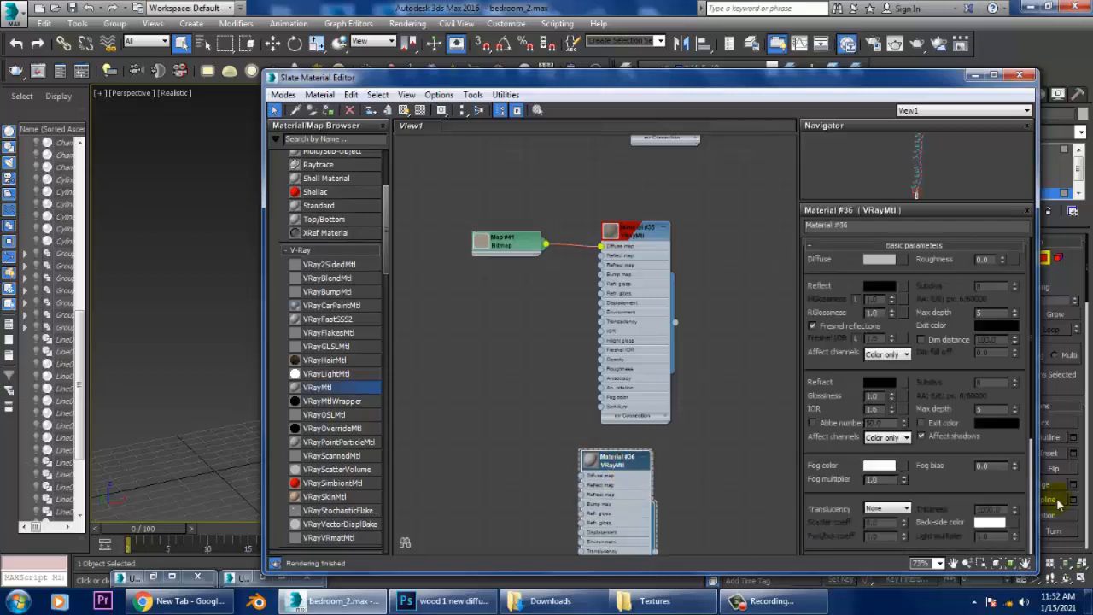
click(880, 382)
drag(404, 147, 410, 209)
click(507, 200)
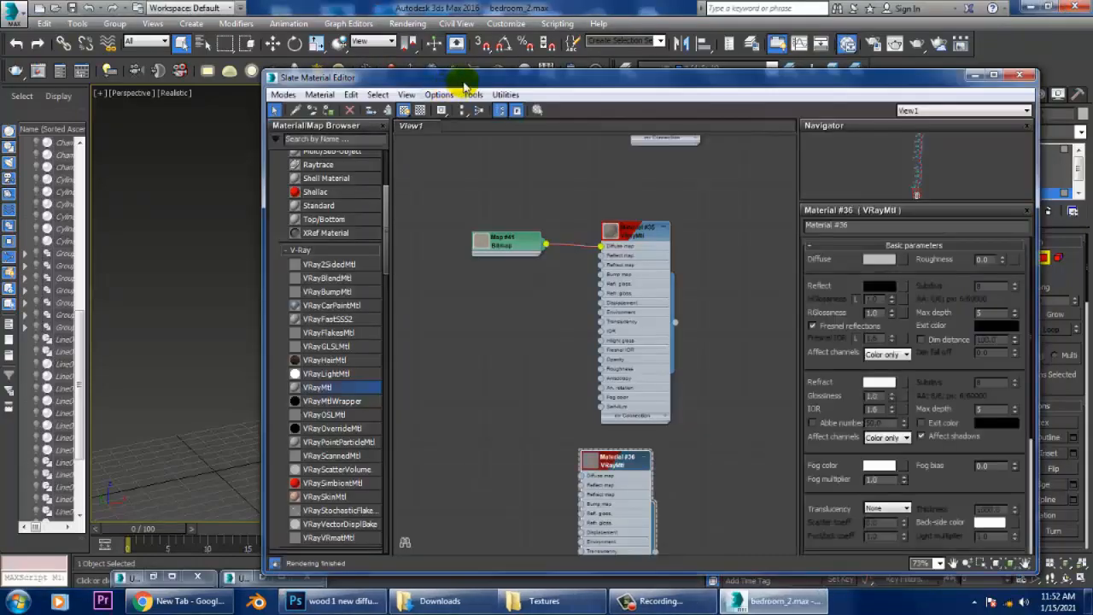
- Set the new VRayMtl's Refract colour fully to white and name the material glass
drag(465, 88, 391, 226)
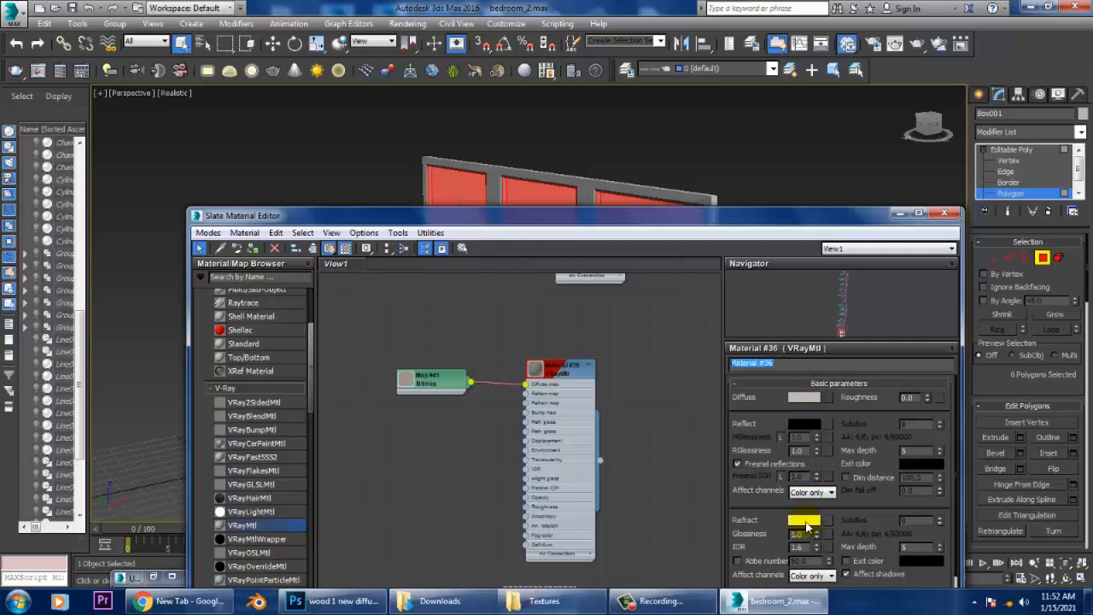
click(804, 520)
click(273, 188)
click(497, 205)
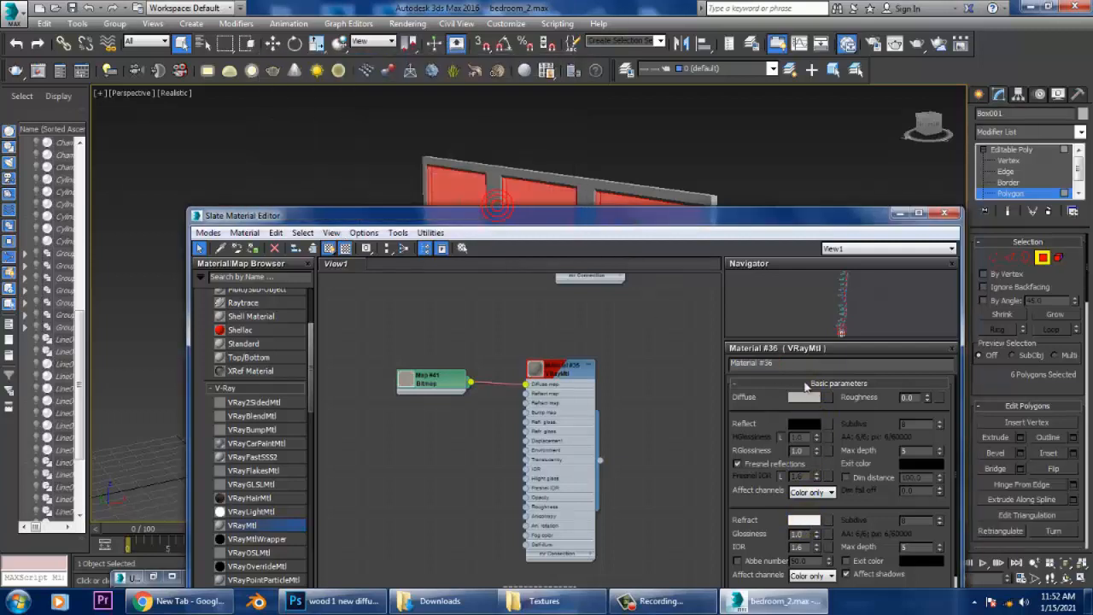
text(glass)
middle_drag(684, 533, 666, 328)
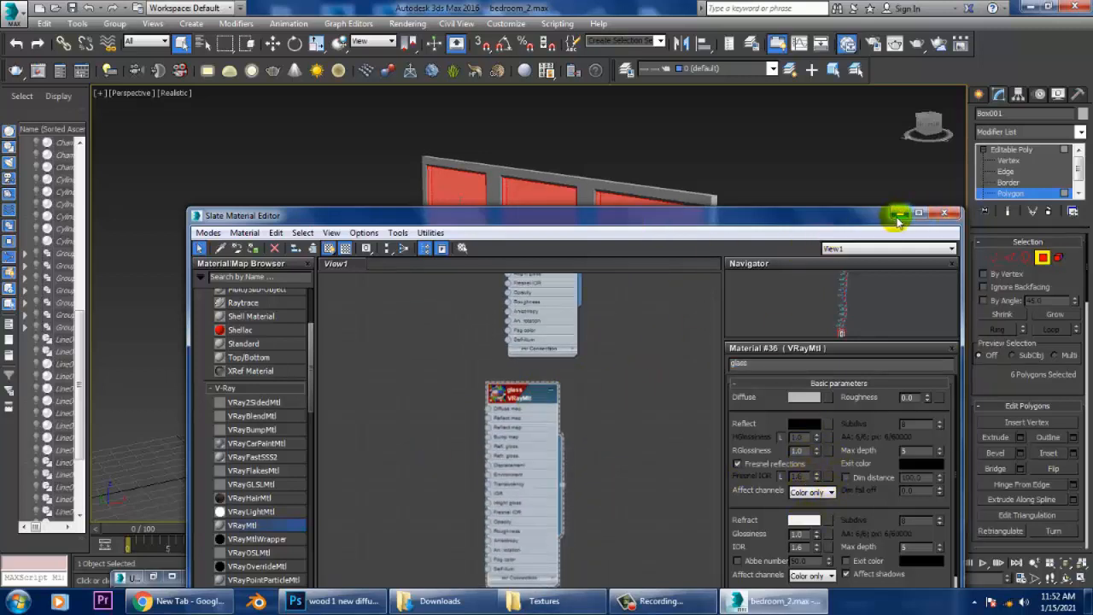
- Move the material editor window aside and view the window's selected pane polygons more closely
drag(765, 219, 760, 351)
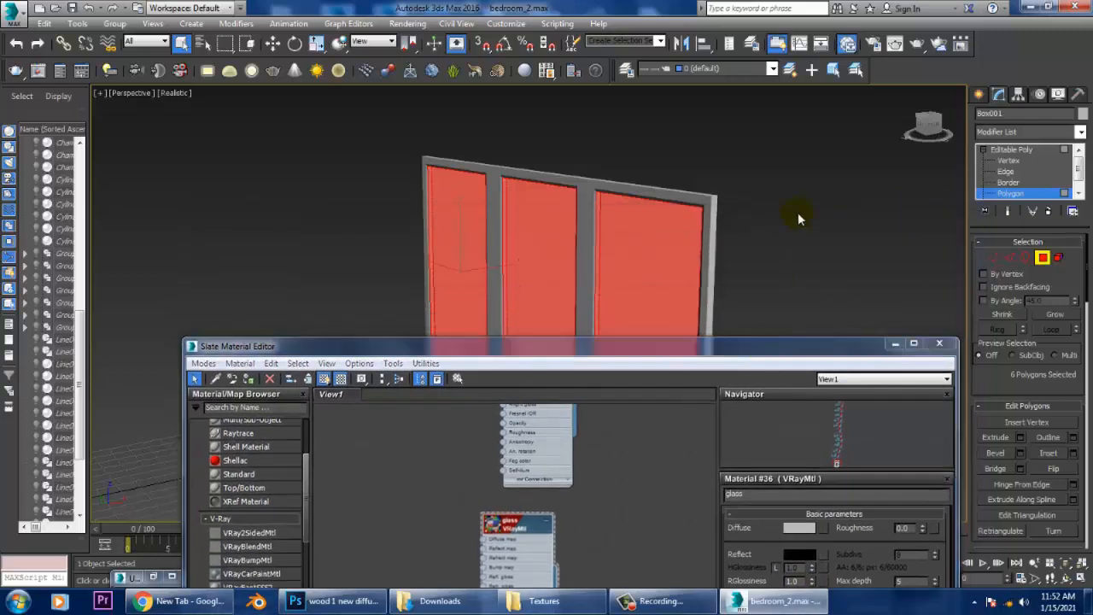
alt+middle_drag(798, 213, 783, 187)
scroll(753, 213, up, 2)
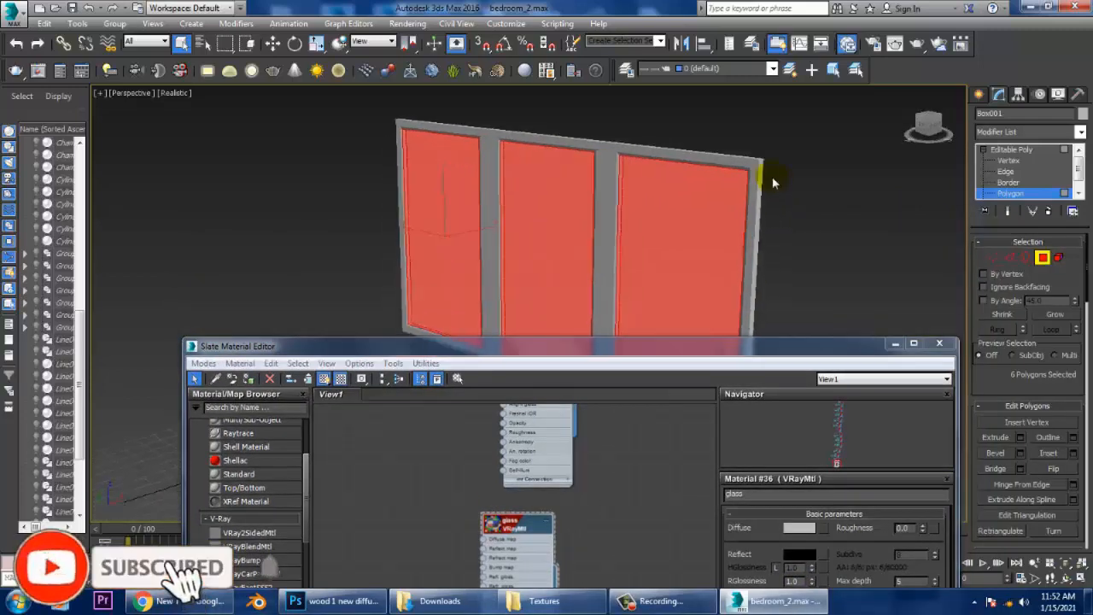
- Invert the polygon selection to the window frame and create a VRayMtl below the glass material with a pure white Diffuse colour
key(ctrl+i)
drag(688, 350, 714, 43)
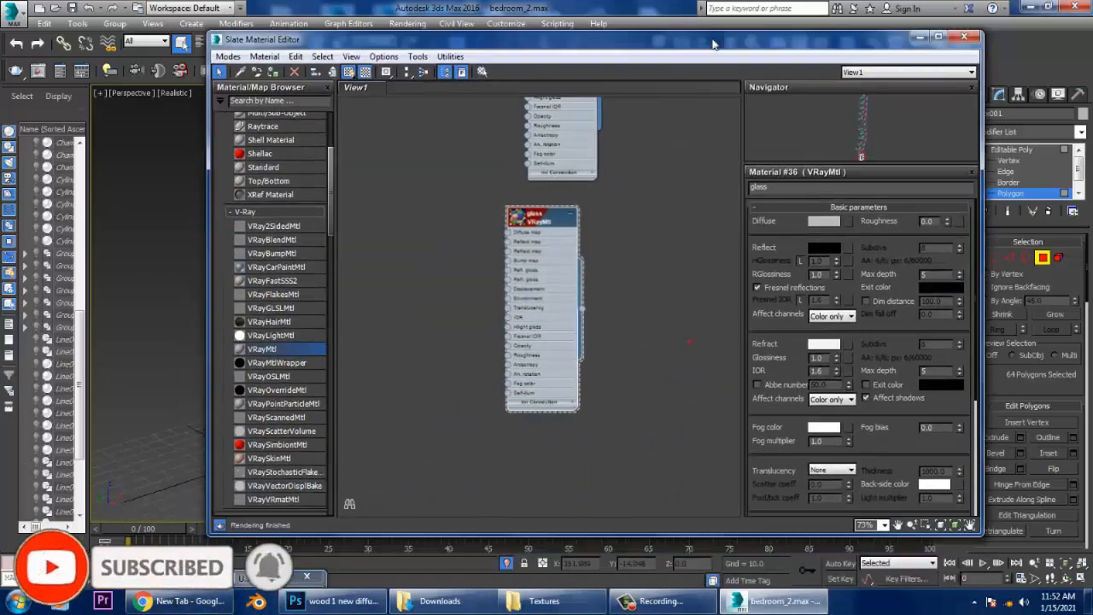
middle_drag(613, 401, 630, 310)
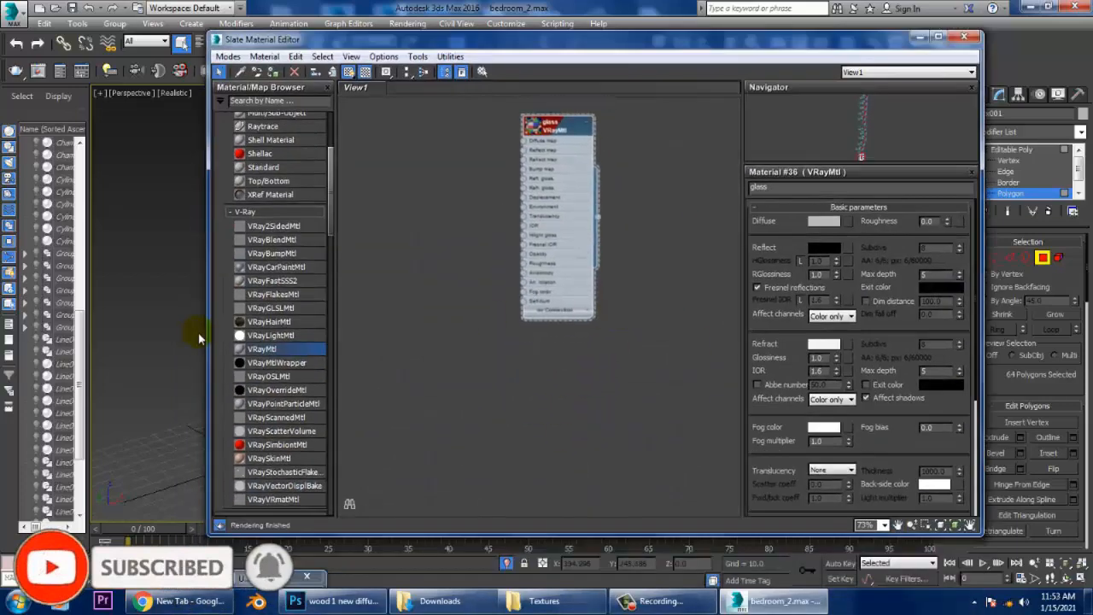
drag(525, 363, 517, 352)
double_click(517, 352)
click(823, 221)
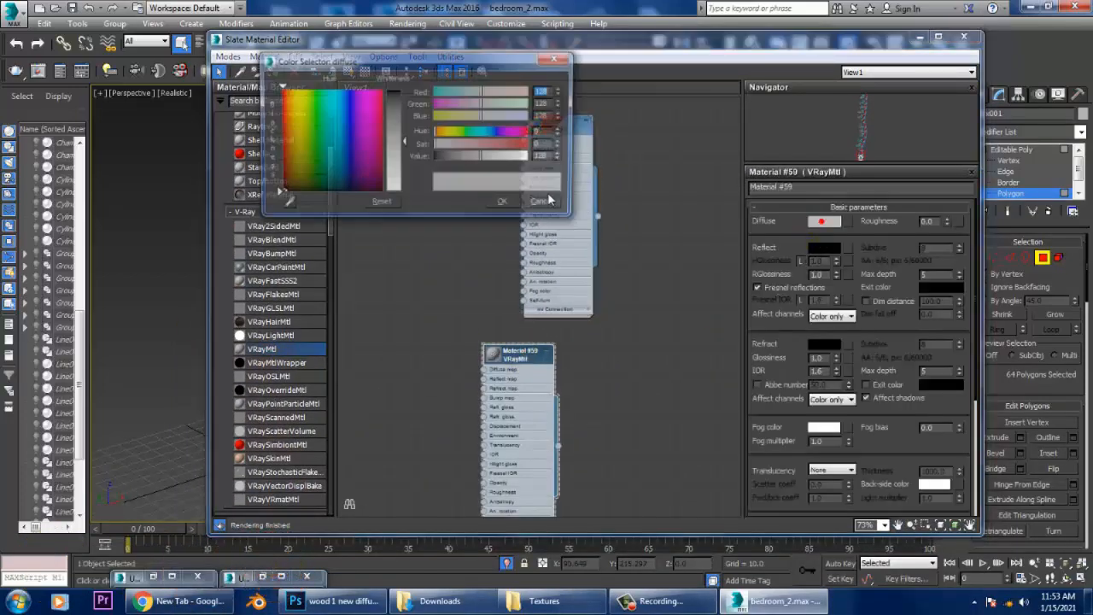
drag(402, 143, 408, 210)
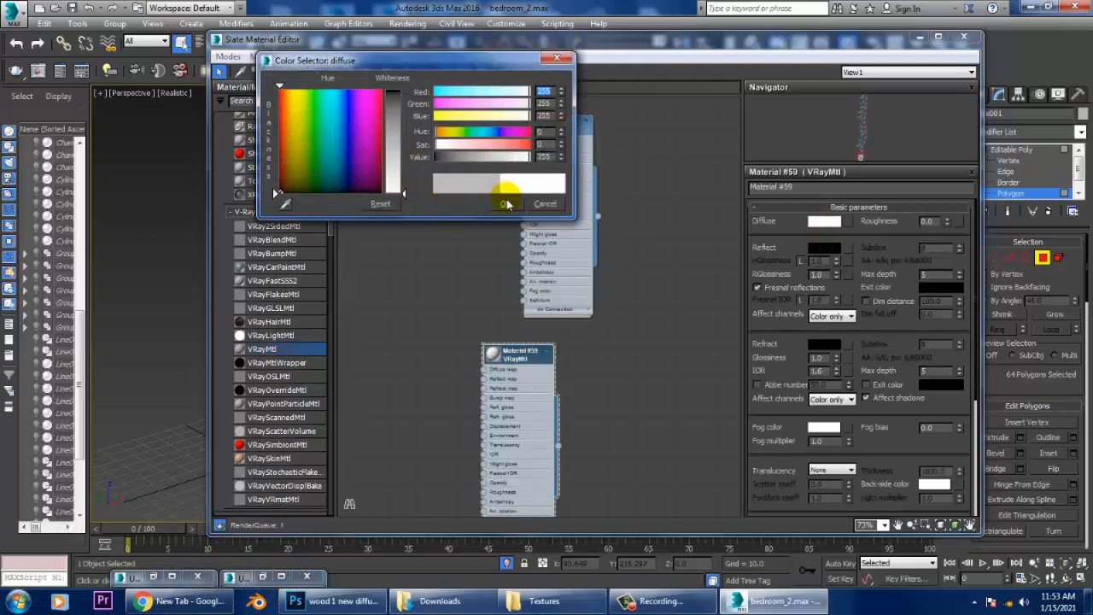
click(505, 203)
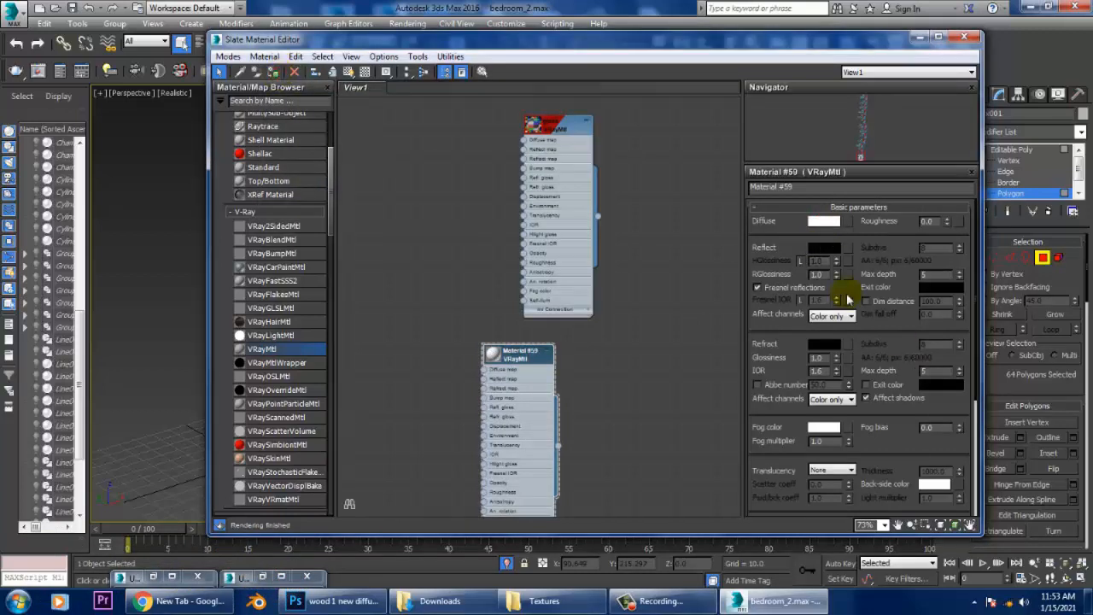
- Set the new VRayMtl's Reflect colour to grey 96, assign it to the selected frame polygons and show it shaded on Material #71
click(825, 248)
mouse_move(393, 112)
mouse_down()
mouse_move(395, 98)
mouse_move(399, 128)
mouse_up()
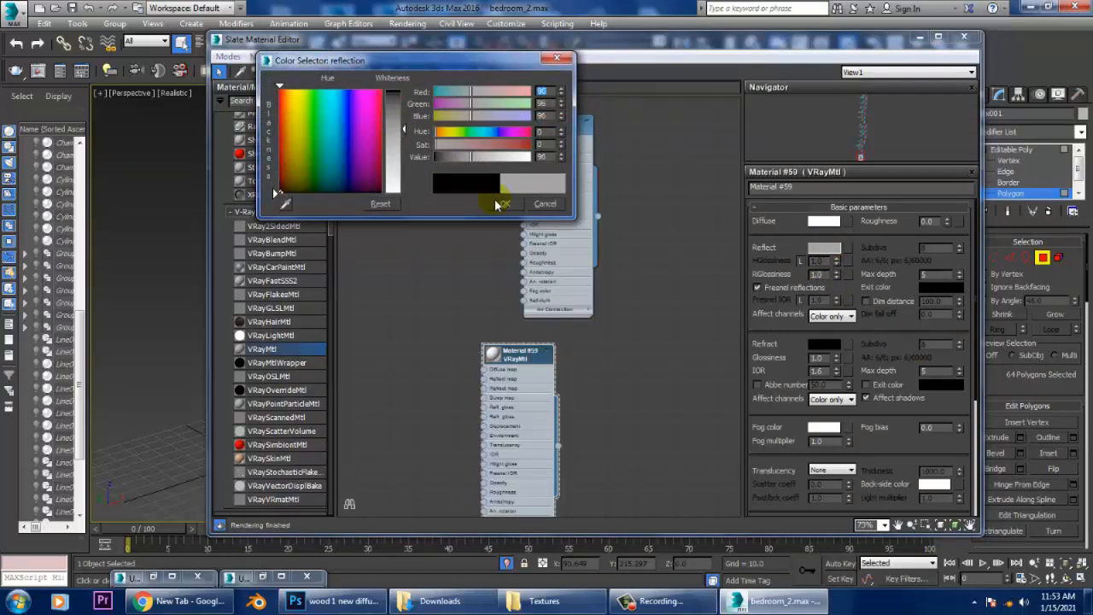
click(503, 204)
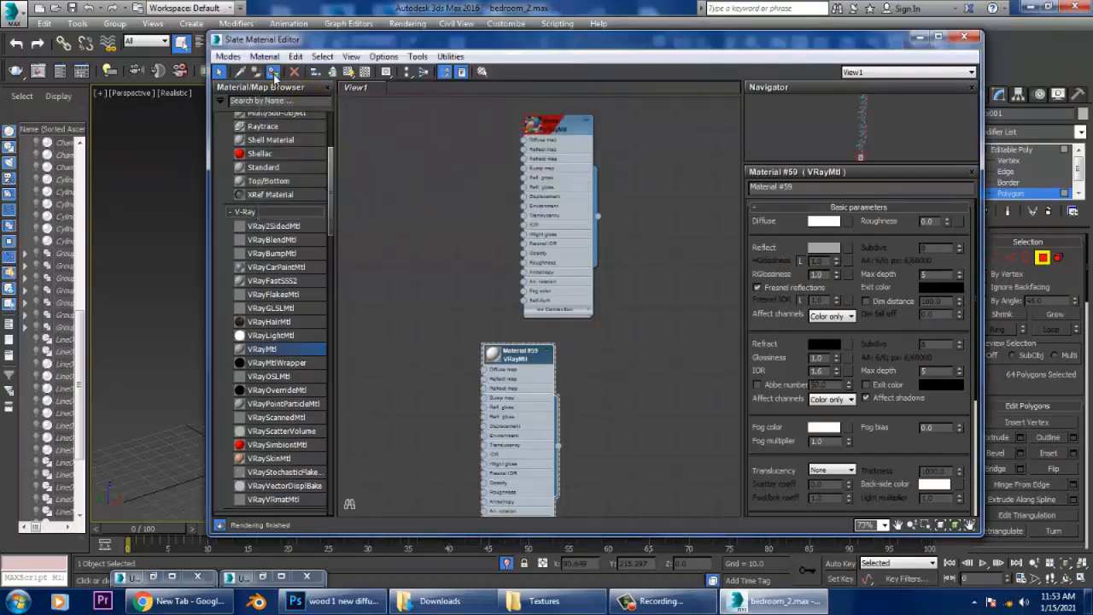
click(348, 71)
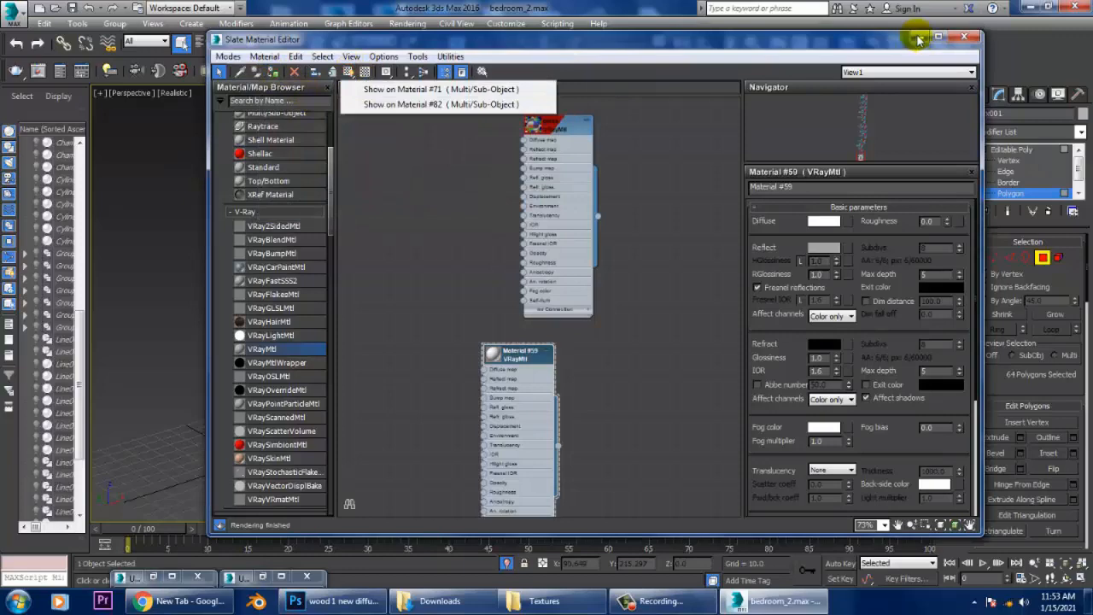
click(376, 89)
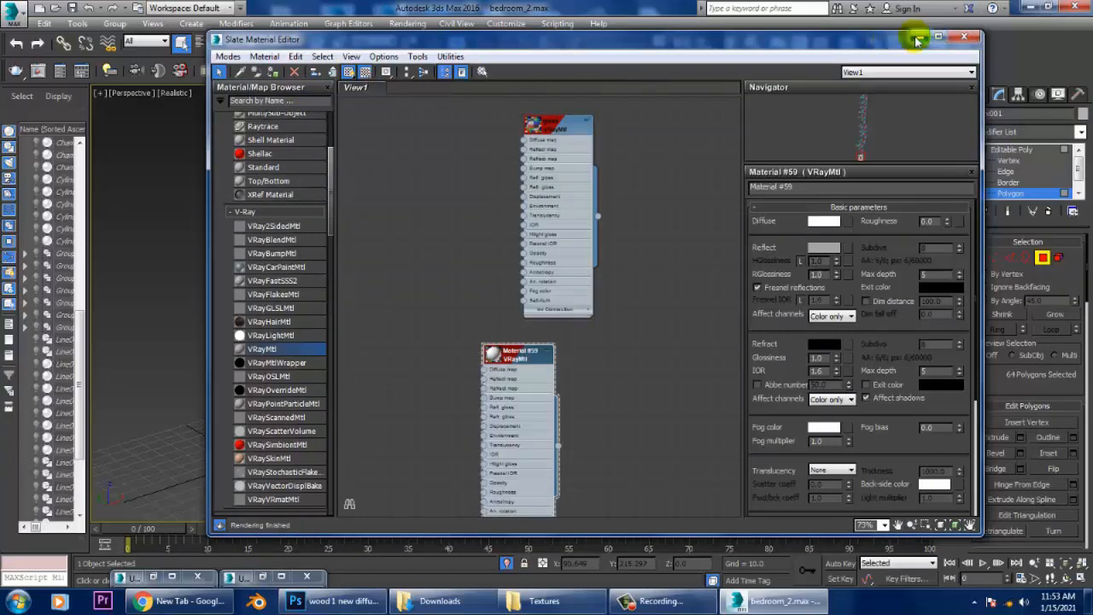
- Minimize the material editor and end the window's isolation to bring back the full bedroom scene
click(917, 38)
right_click(834, 202)
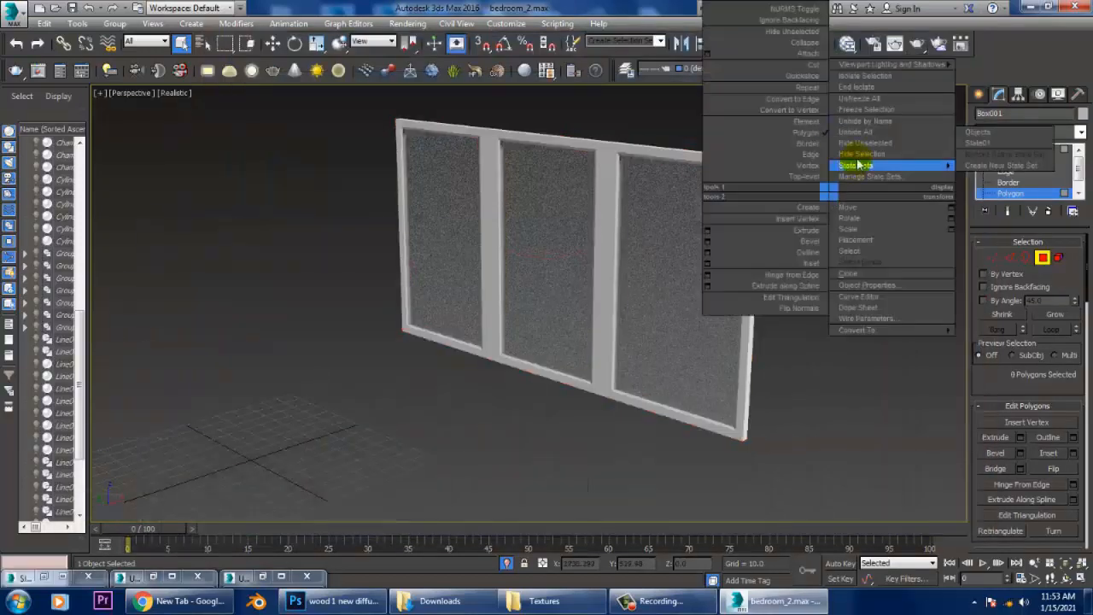
click(854, 94)
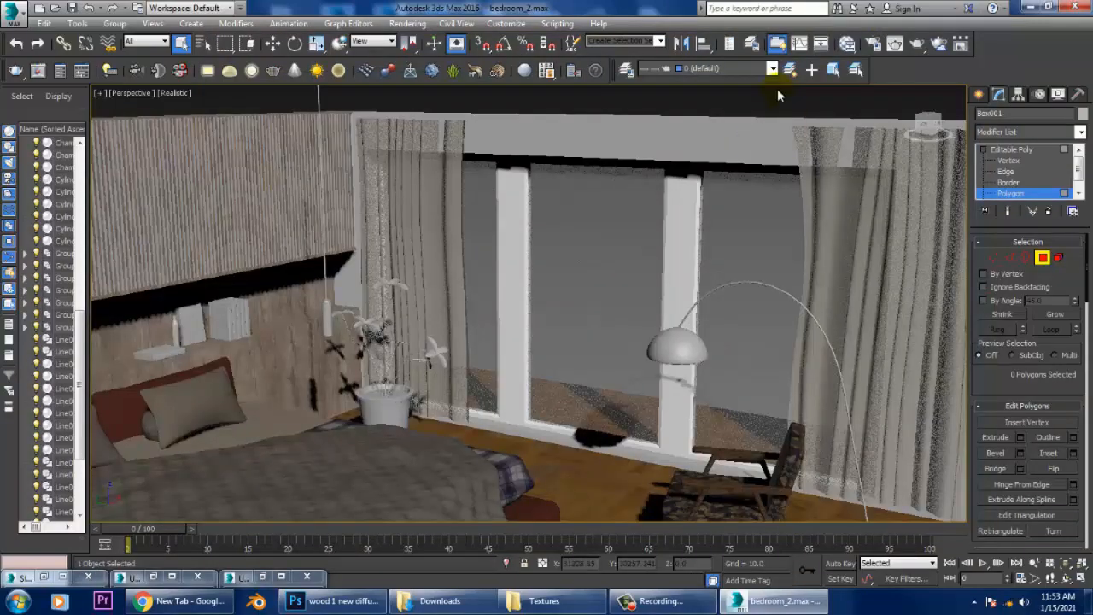
- Inspect the textured bedroom from several angles, checking the window, curtains, bed, rug, armchair and wall panels
alt+middle_drag(831, 251, 812, 195)
alt+middle_drag(723, 291, 548, 379)
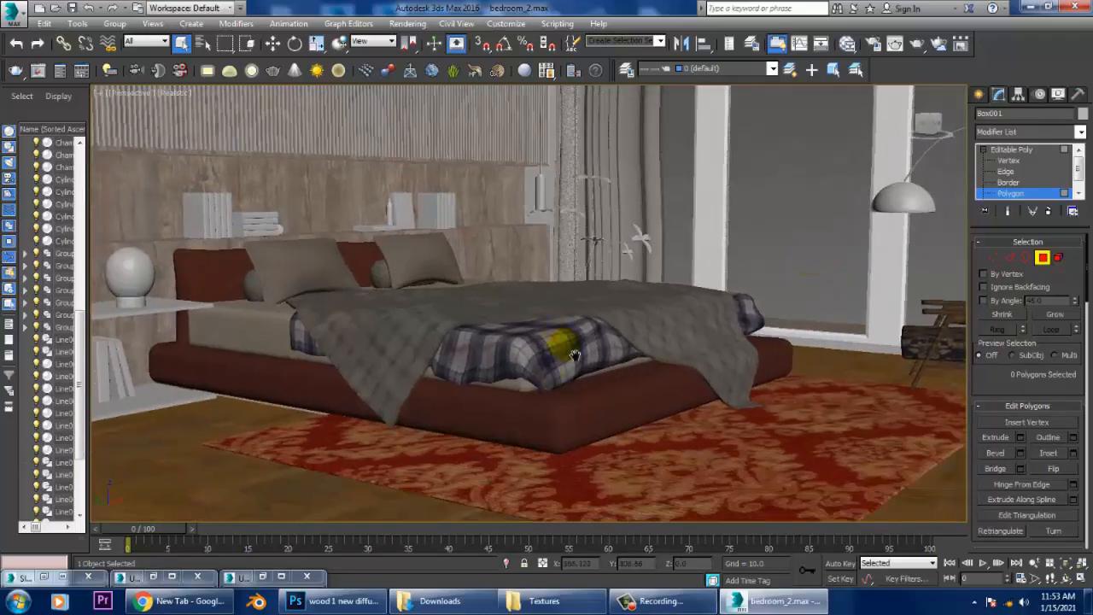
alt+middle_drag(575, 354, 816, 260)
alt+middle_drag(498, 436, 664, 210)
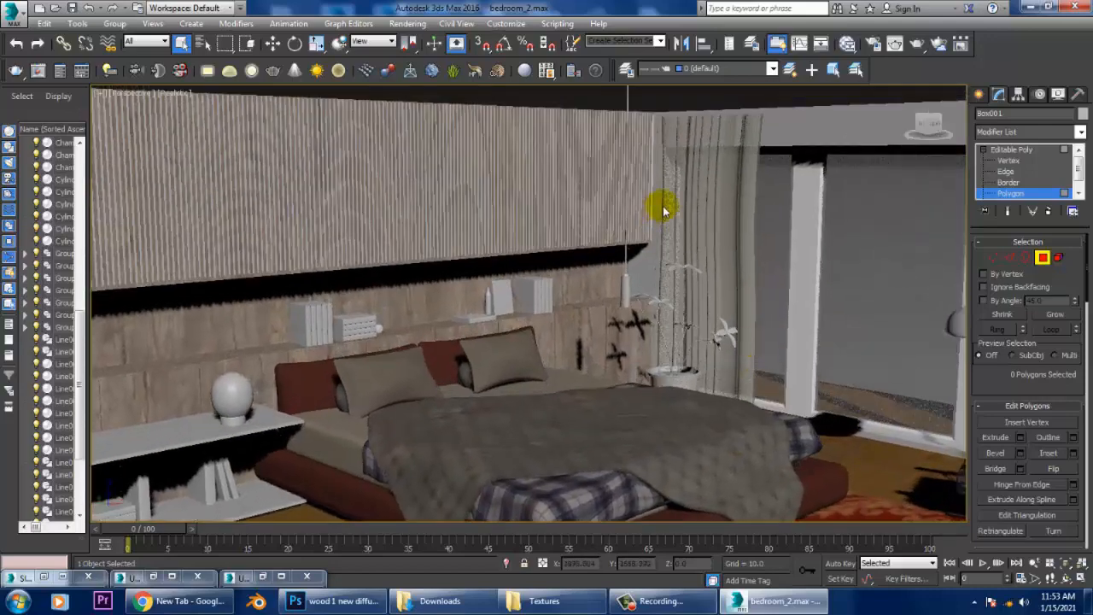
alt+middle_drag(708, 247, 671, 254)
scroll(722, 269, down, 10)
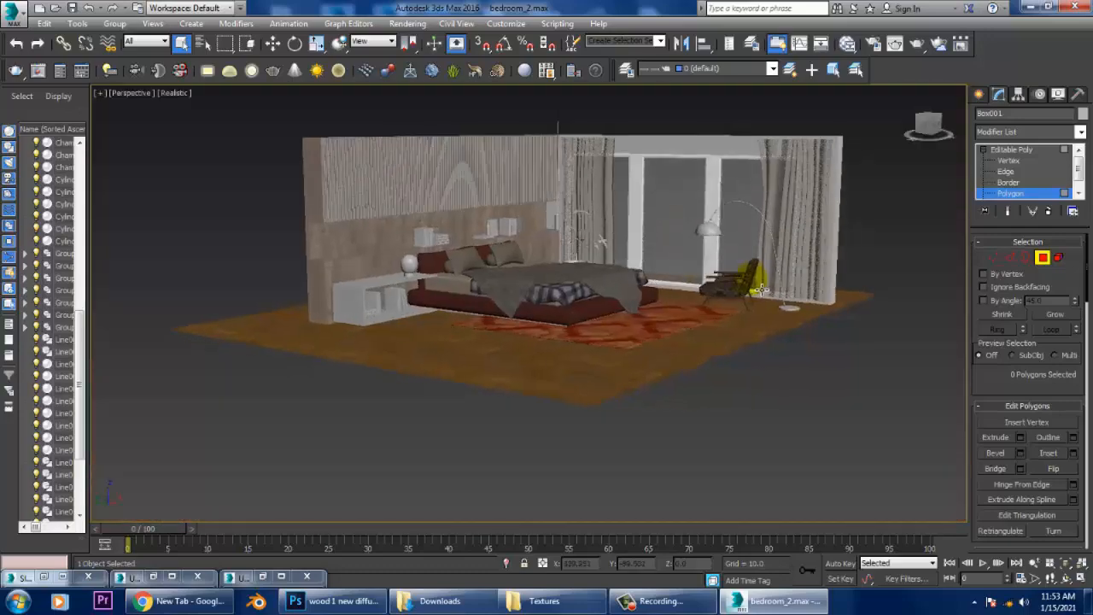
scroll(763, 284, up, 10)
middle_drag(763, 284, 854, 303)
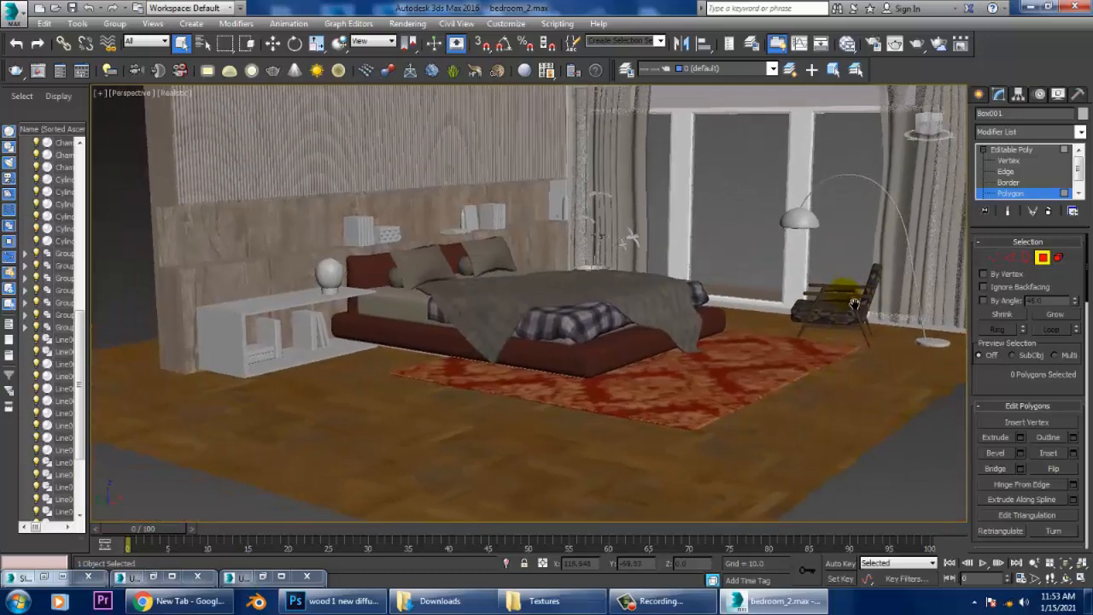
scroll(743, 307, down, 3)
scroll(728, 317, up, 8)
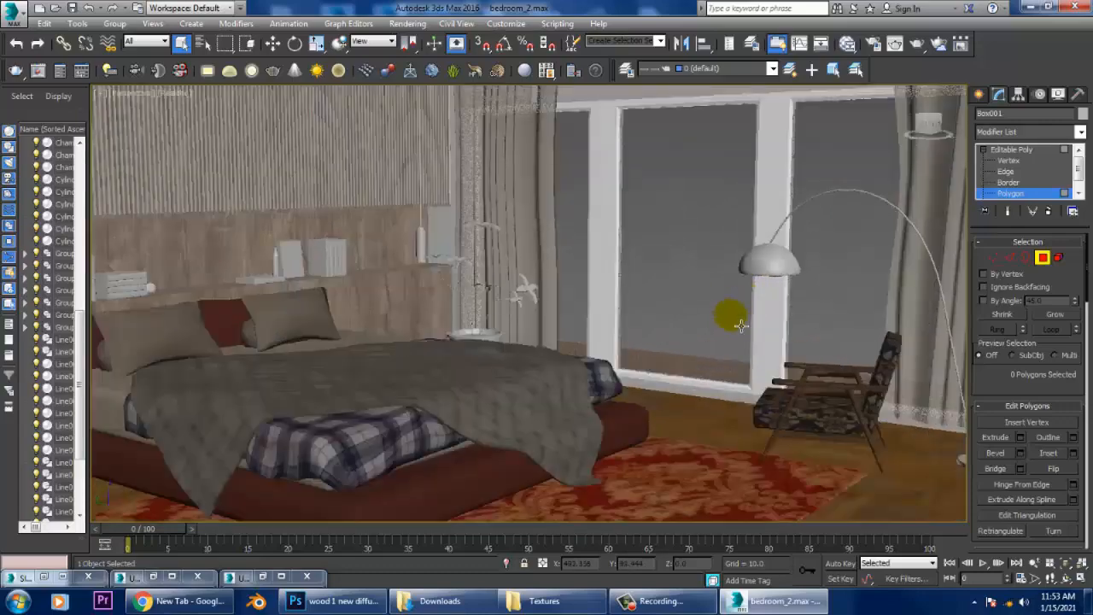
alt+middle_drag(741, 325, 760, 305)
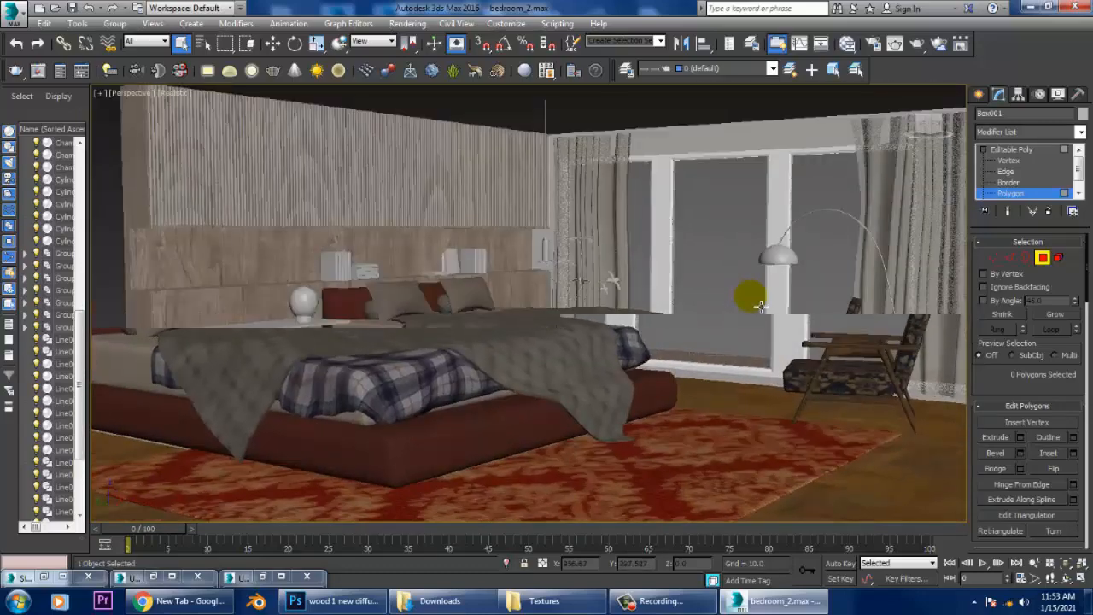